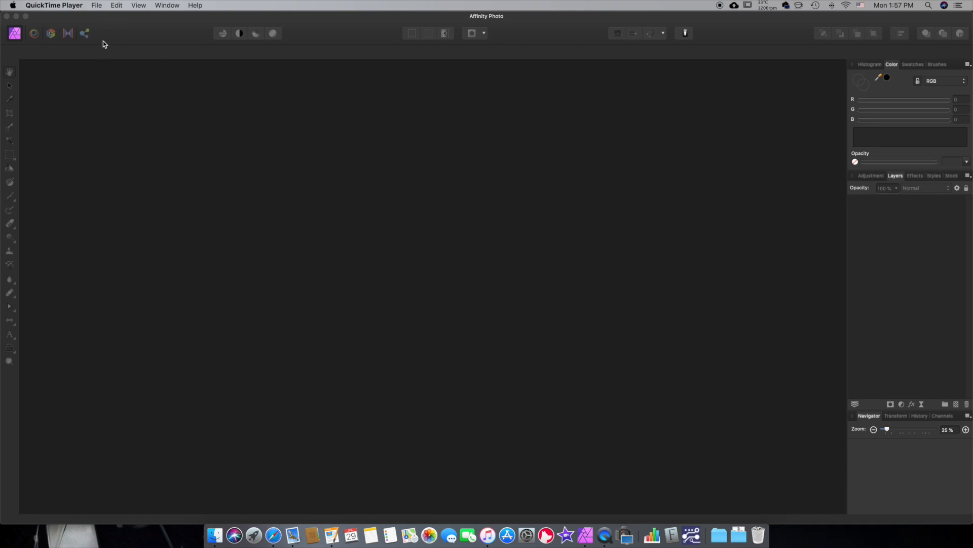
# - Start a new document and move its settings dialog to a clear spot over the workspace
pyautogui.click(166, 76)
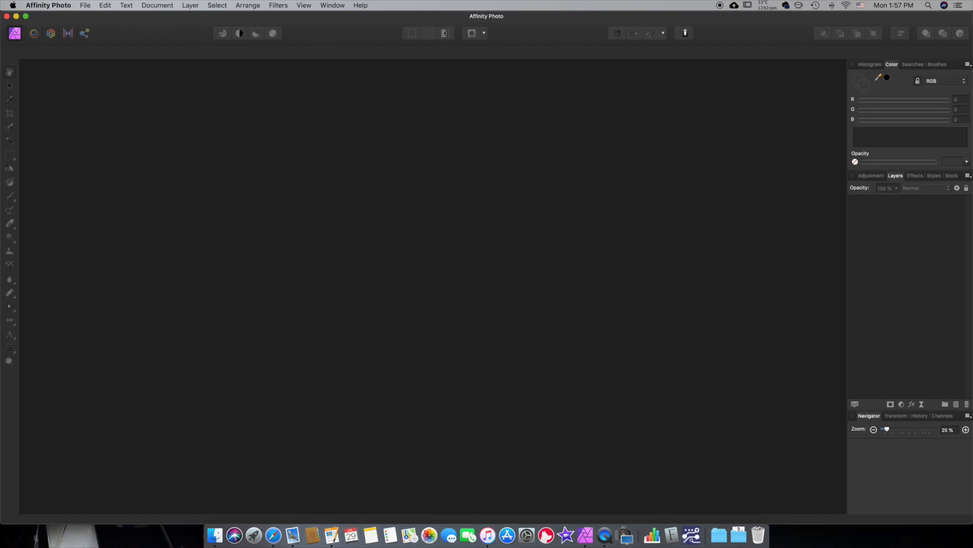
pyautogui.click(85, 6)
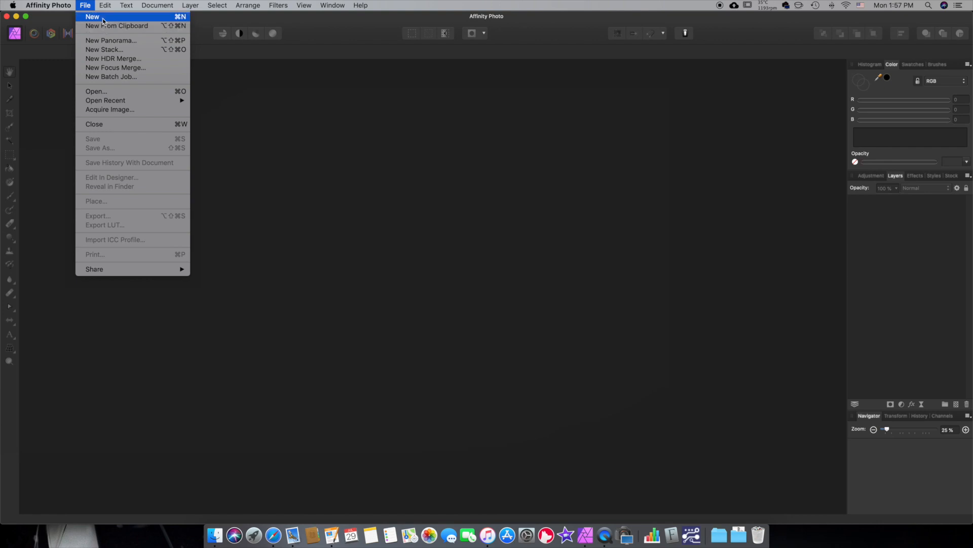
pyautogui.click(103, 18)
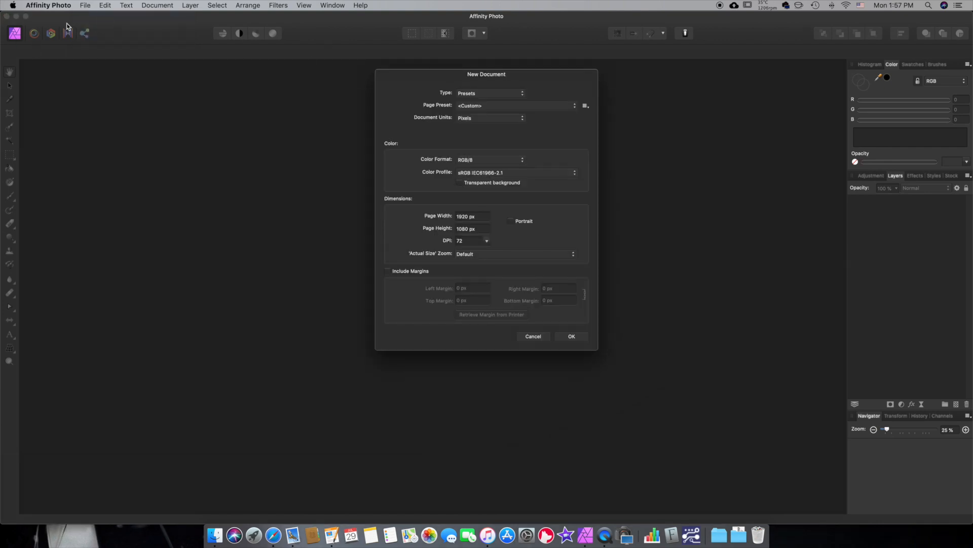
pyautogui.click(85, 6)
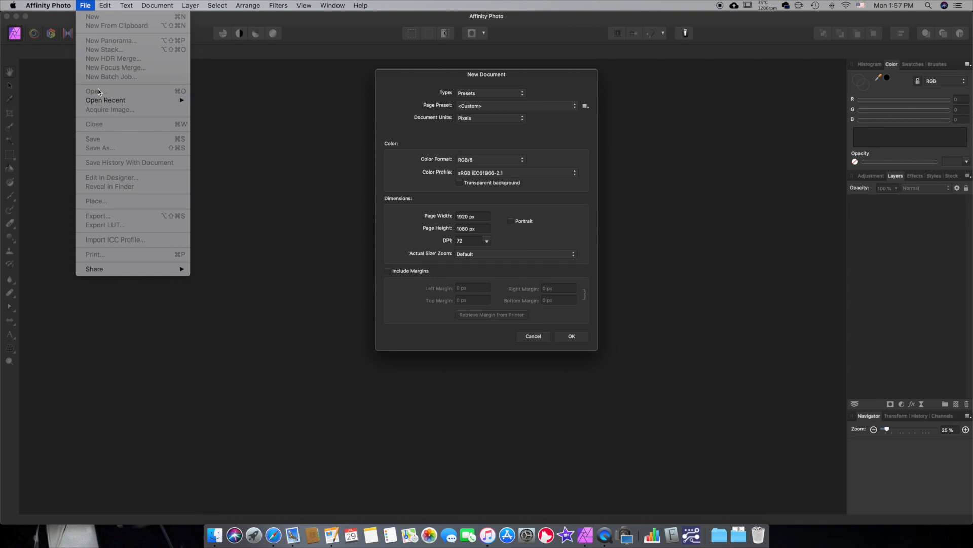
pyautogui.click(496, 77)
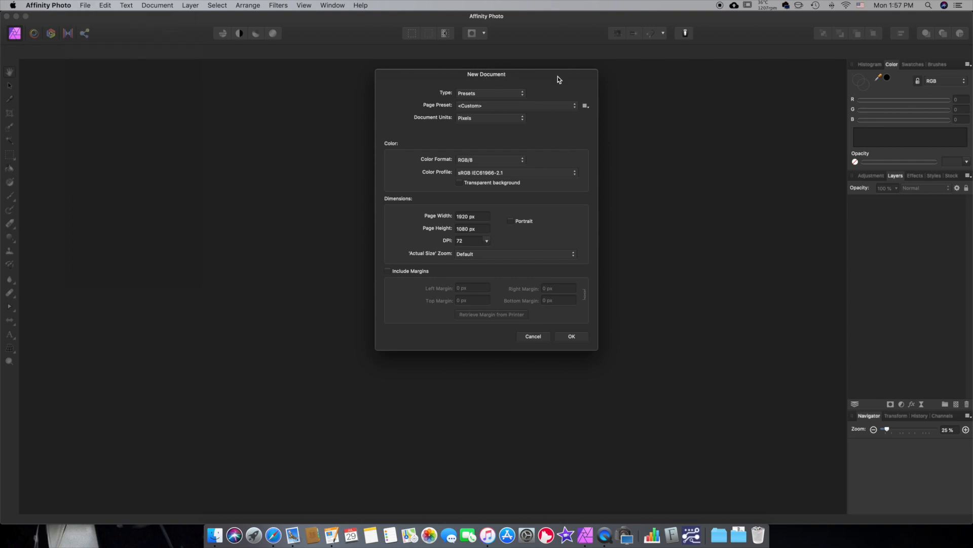
pyautogui.moveTo(558, 80); pyautogui.dragTo(437, 105)
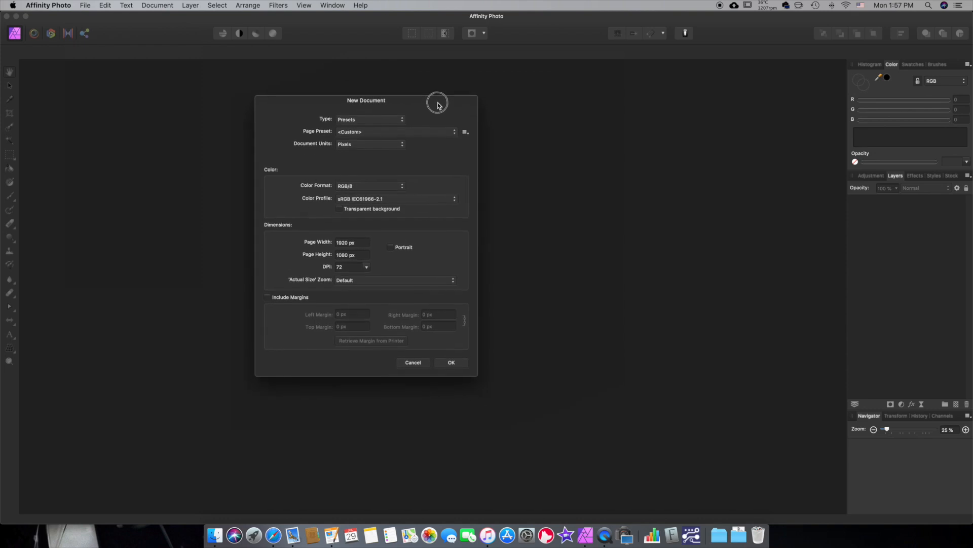
# - Set the new document's type to Print and review the available page presets and DPI options
pyautogui.click(382, 119)
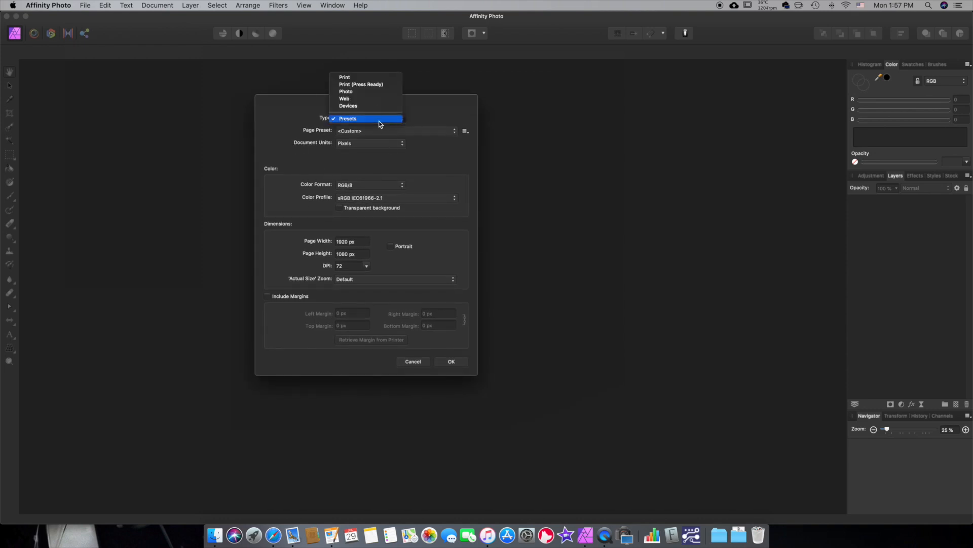
pyautogui.click(357, 77)
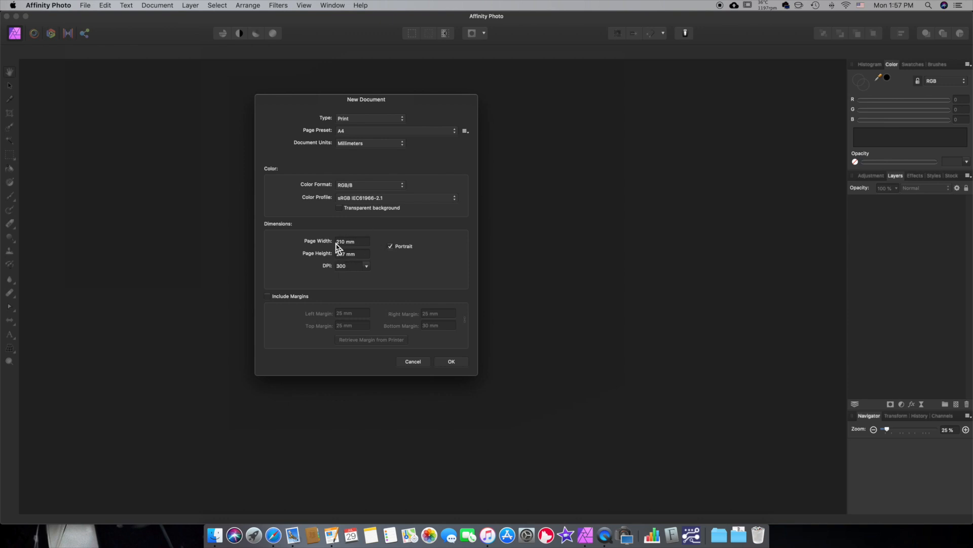
pyautogui.click(376, 130)
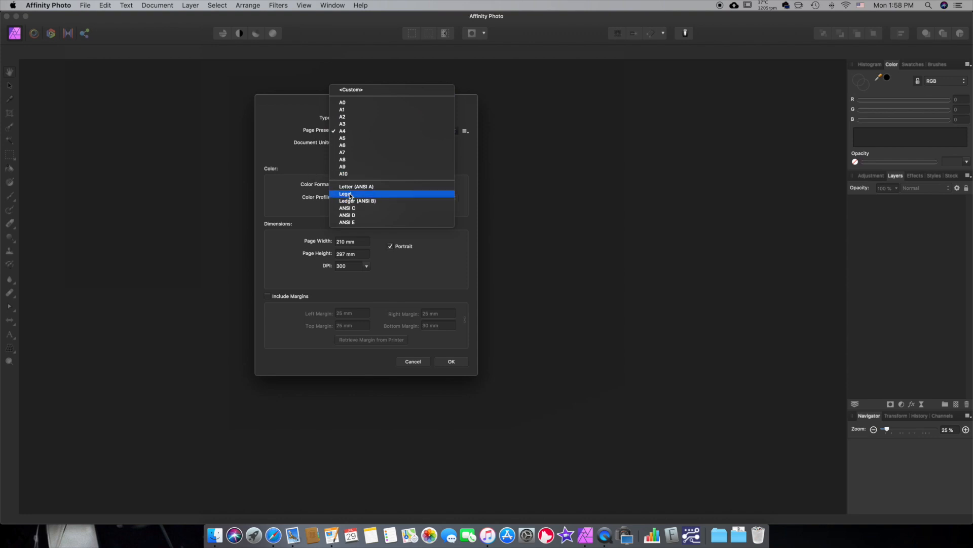
pyautogui.click(311, 160)
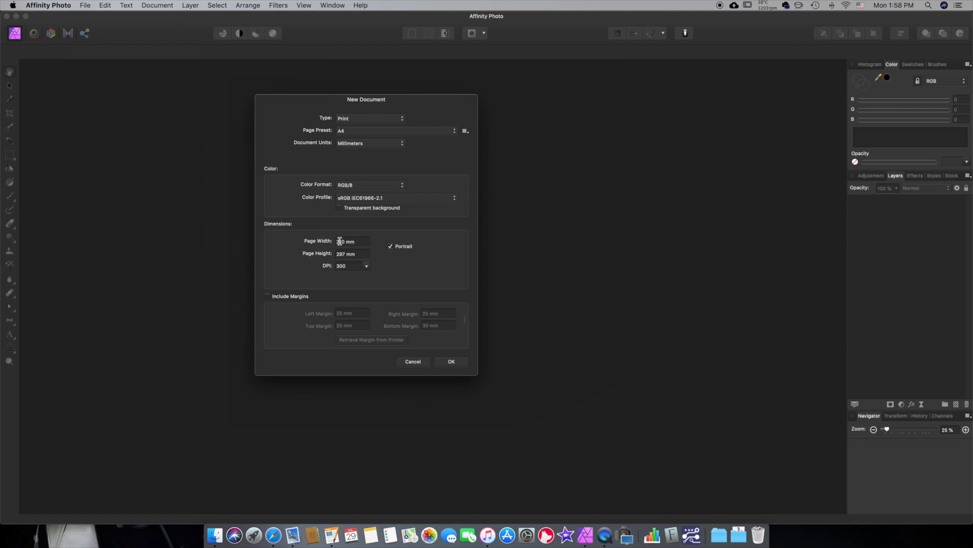
pyautogui.click(366, 267)
pyautogui.click(367, 267)
# - Try the Photo and Web document types and return to the Print type
pyautogui.click(367, 118)
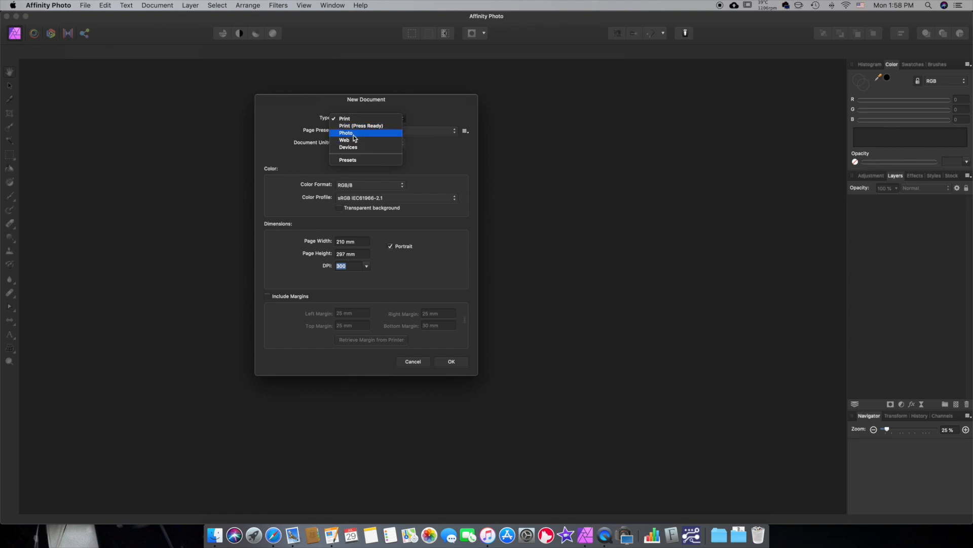
pyautogui.click(353, 135)
pyautogui.click(374, 117)
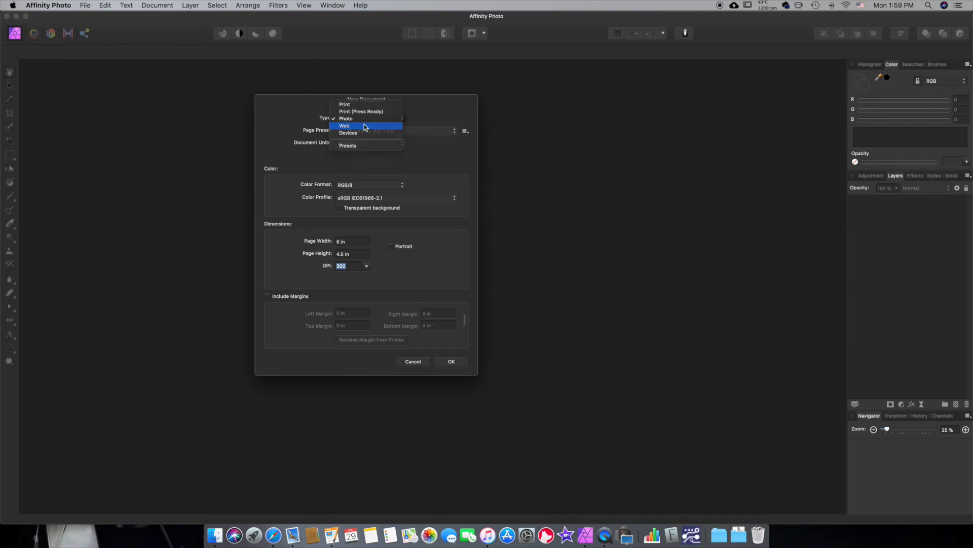
pyautogui.click(365, 127)
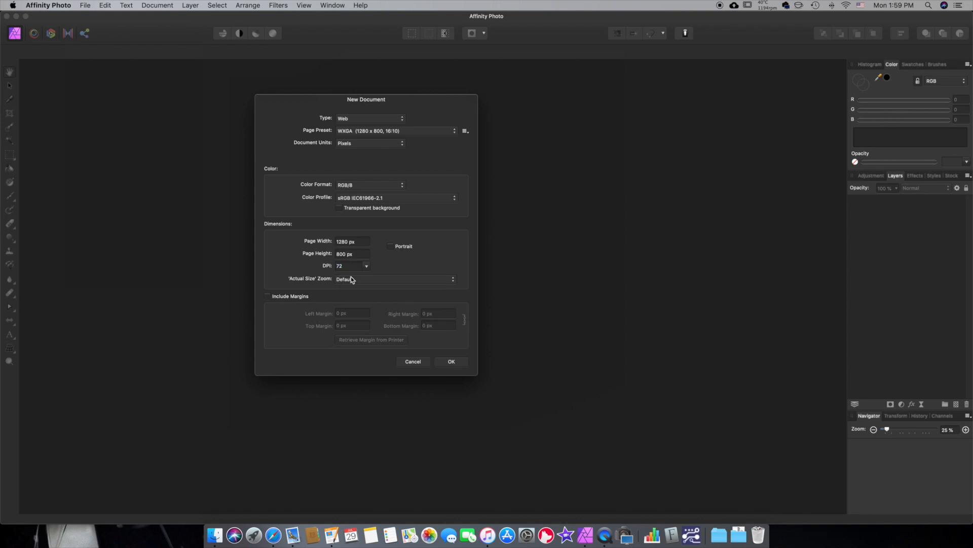
pyautogui.click(371, 125)
pyautogui.click(350, 98)
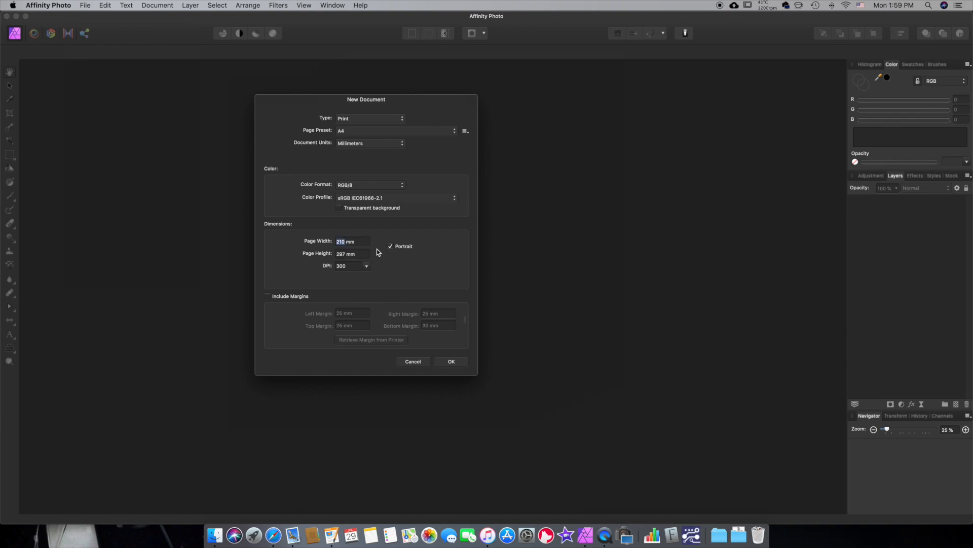
# - Set the page width to 8.5 in and the page height to 11 in
pyautogui.write('8')
pyautogui.press('BackSpace')
pyautogui.write('in')
pyautogui.click(361, 252)
pyautogui.tripleClick(361, 252)
pyautogui.write('11in')
pyautogui.press('Return')
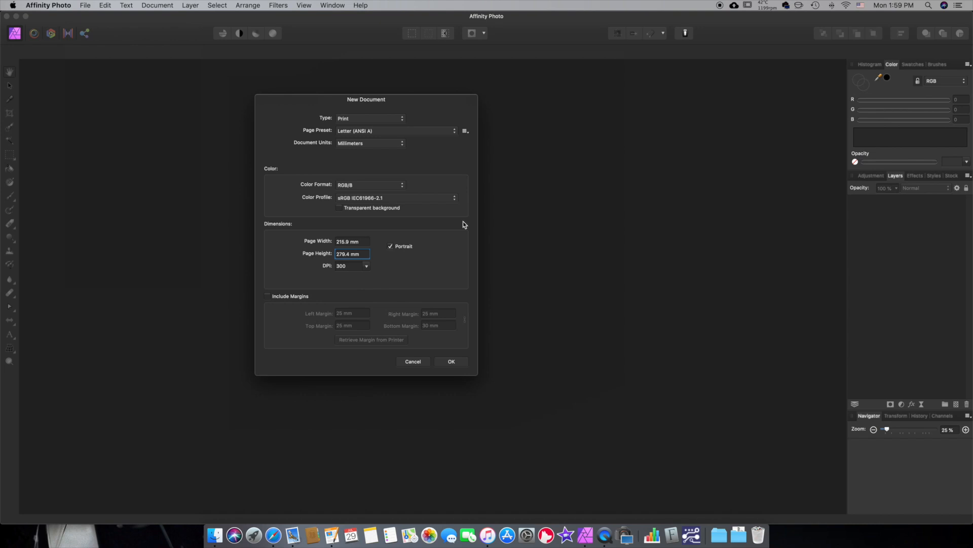
# - Create the document and set its ruler units to inches
pyautogui.click(458, 361)
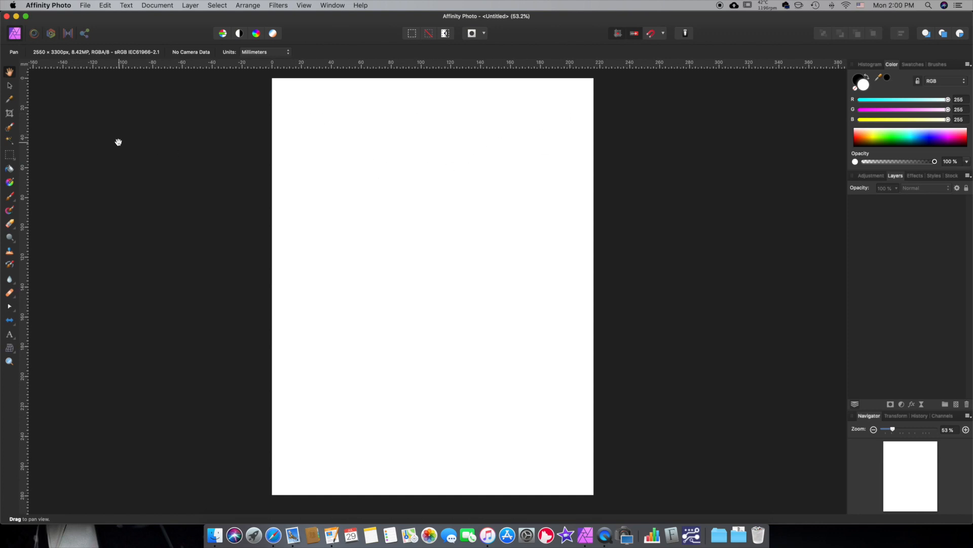
pyautogui.rightClick(25, 65)
pyautogui.click(41, 98)
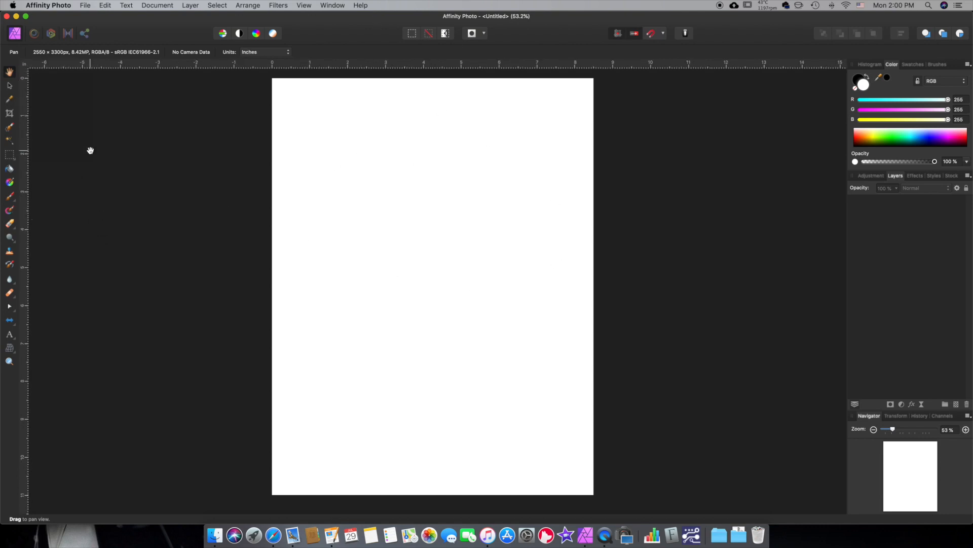
# - Pan around the blank page with the View tool, and again by temporary panning while the Move tool is active
pyautogui.moveTo(440, 199); pyautogui.dragTo(397, 226)
pyautogui.moveTo(359, 268); pyautogui.dragTo(381, 243)
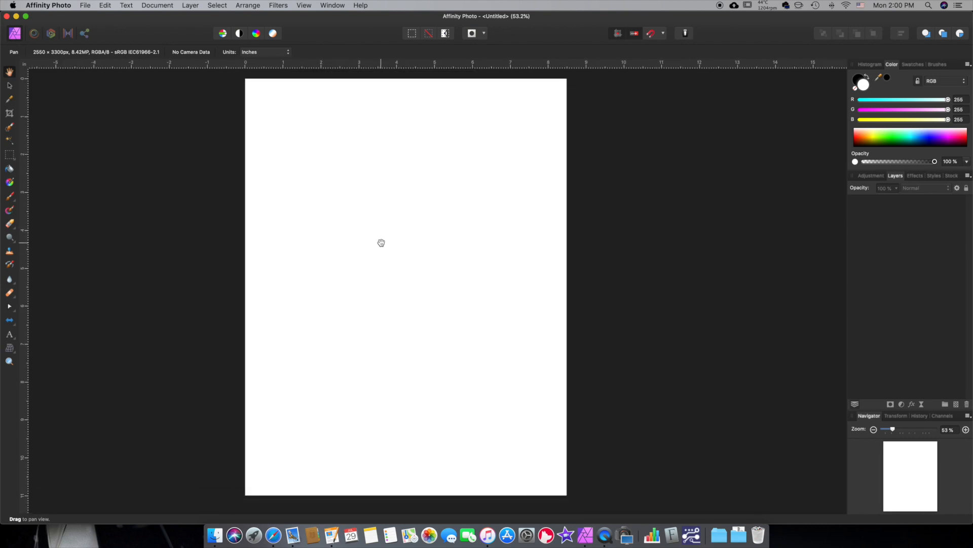
pyautogui.click(10, 88)
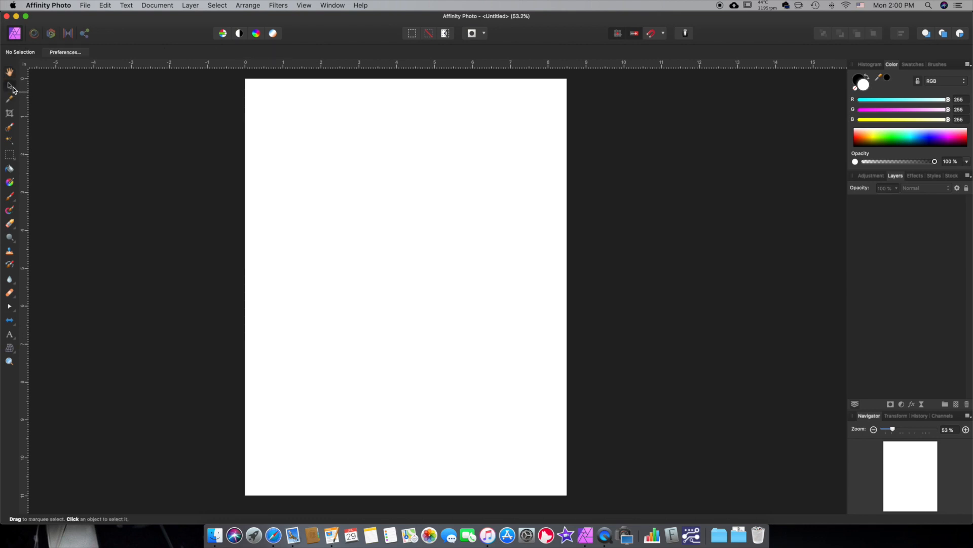
pyautogui.press('space')
pyautogui.press('space')
pyautogui.moveTo(389, 217); pyautogui.dragTo(421, 244)
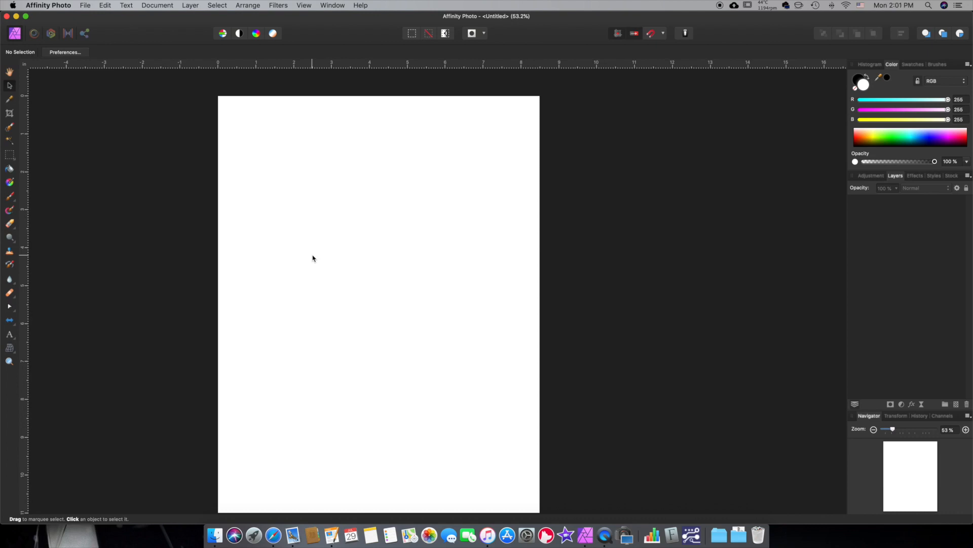
pyautogui.moveTo(372, 237); pyautogui.dragTo(384, 227)
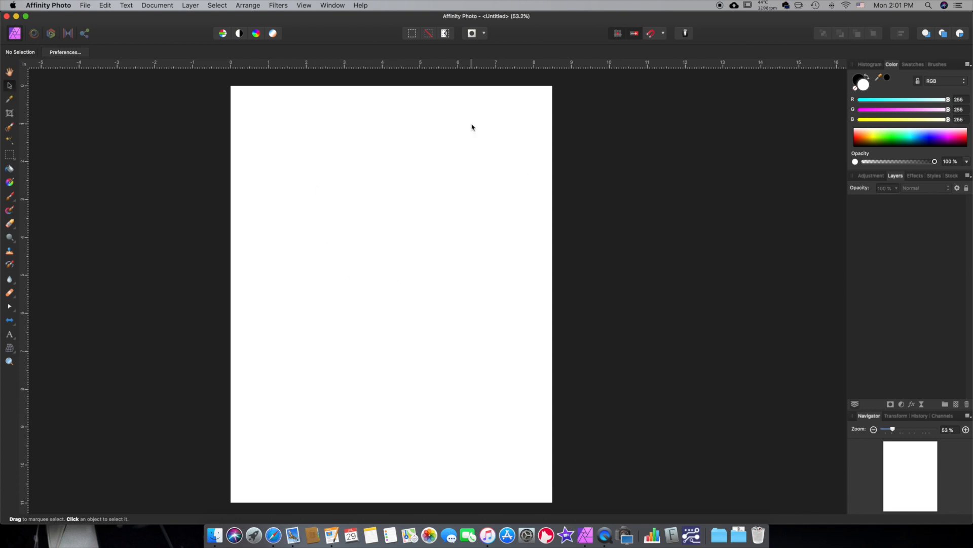
# - Try cropping the page to an area of about 1321 × 1268 px with the Crop tool and cancel the crop
pyautogui.click(10, 101)
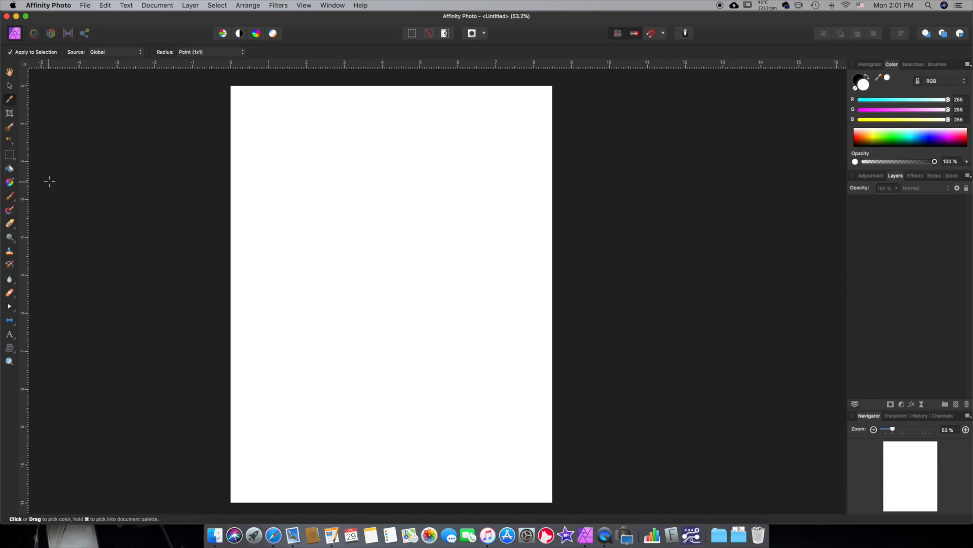
pyautogui.click(10, 114)
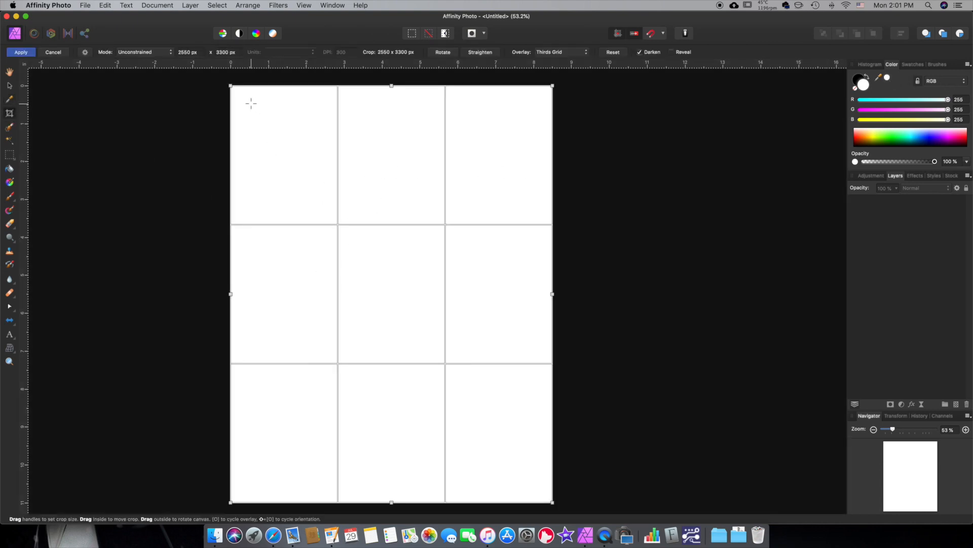
pyautogui.moveTo(230, 86); pyautogui.dragTo(398, 291)
pyautogui.moveTo(478, 378); pyautogui.dragTo(380, 267)
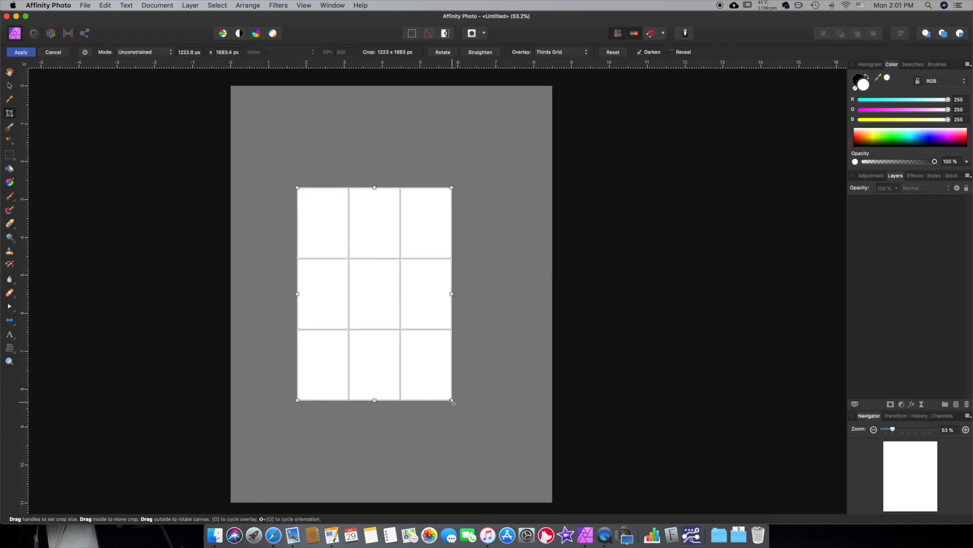
pyautogui.moveTo(452, 400); pyautogui.dragTo(464, 348)
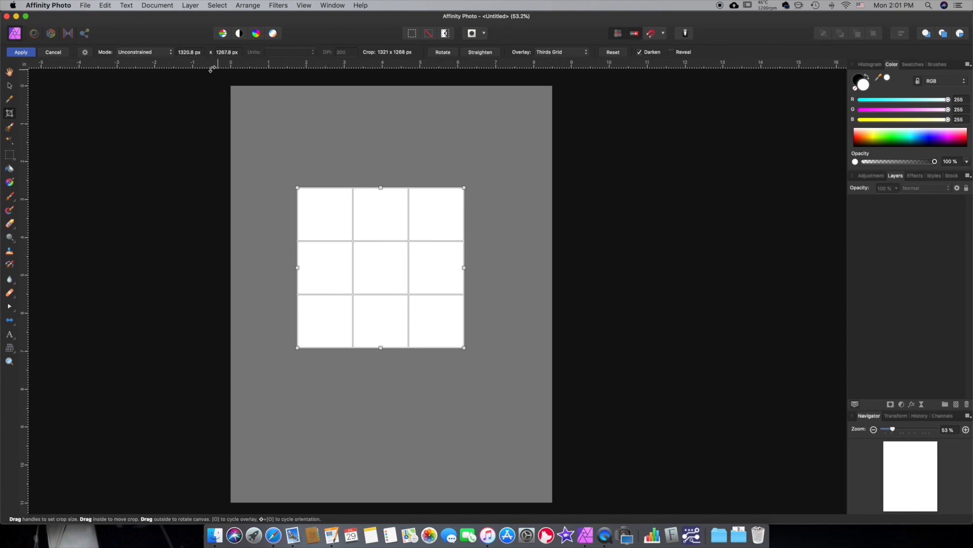
pyautogui.click(53, 52)
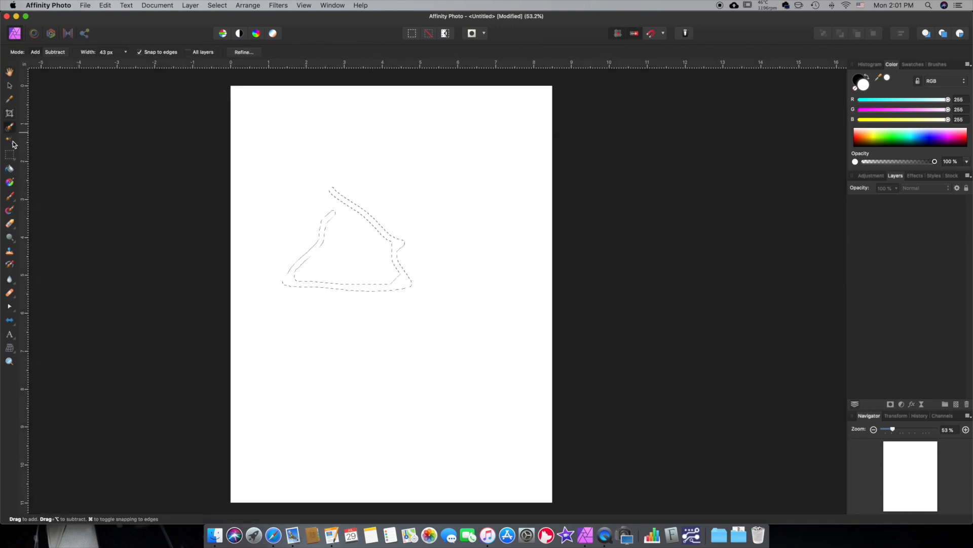
# - Add a diagonal stroke above the existing selection with the Selection Brush, subtract part of it and add that part back
pyautogui.moveTo(344, 161); pyautogui.dragTo(415, 211)
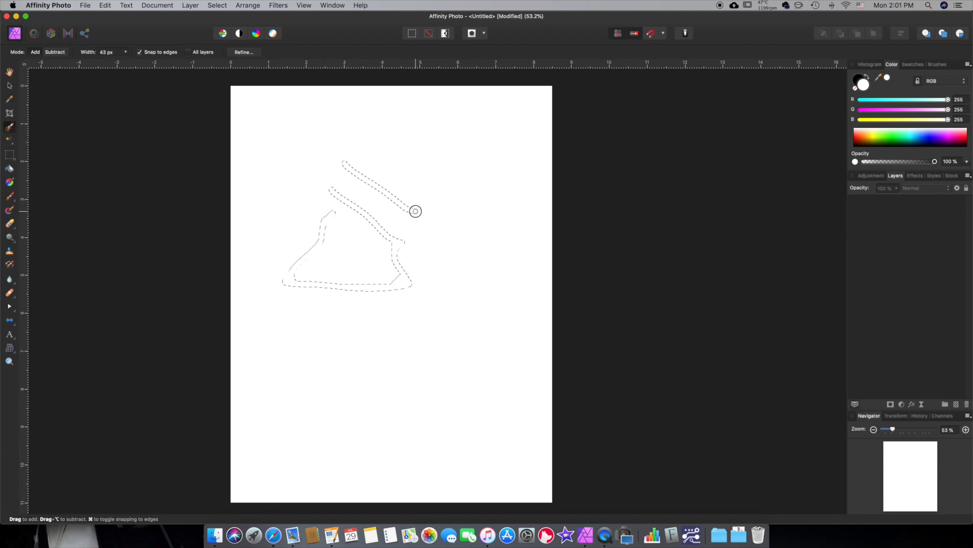
pyautogui.click(55, 52)
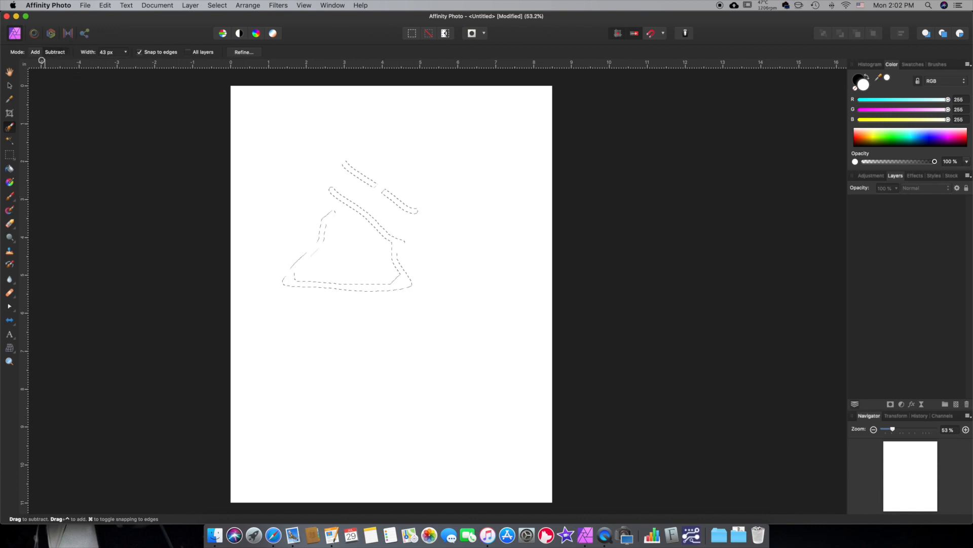
pyautogui.click(35, 53)
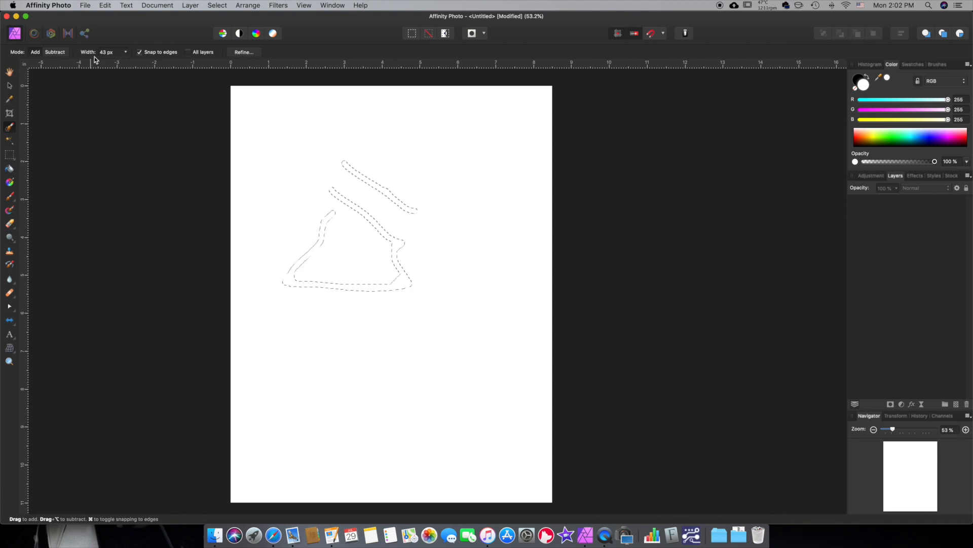
# - Try a Selection Brush width of 800 px and set it to 38 px
pyautogui.moveTo(125, 52); pyautogui.dragTo(165, 62)
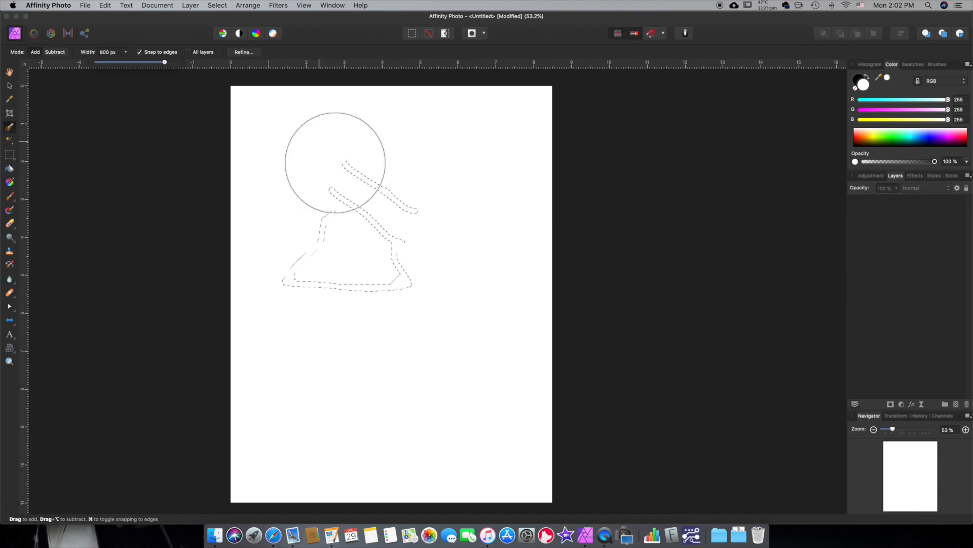
pyautogui.click(121, 62)
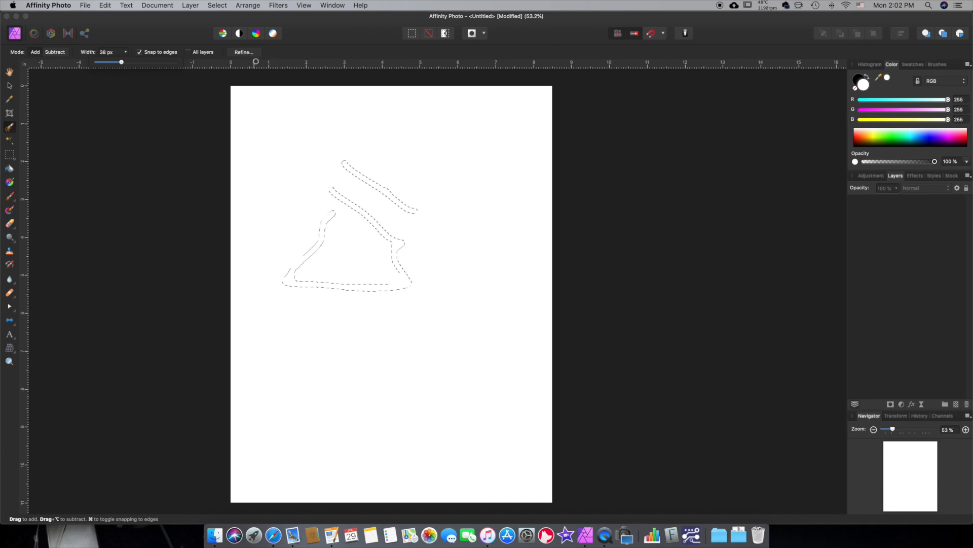
# - Refine the brush selection with a 9% border width and Selection as the output
pyautogui.click(250, 53)
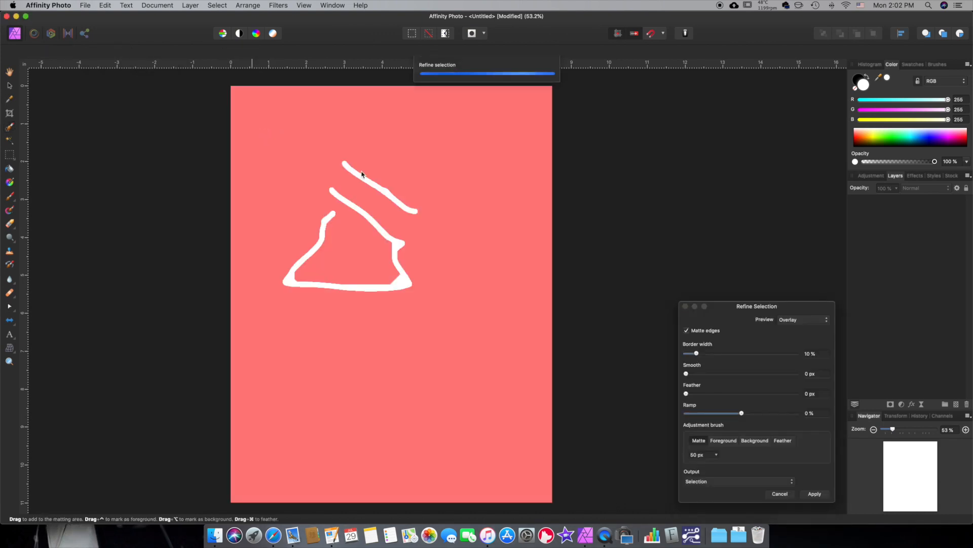
pyautogui.moveTo(730, 304); pyautogui.dragTo(662, 264)
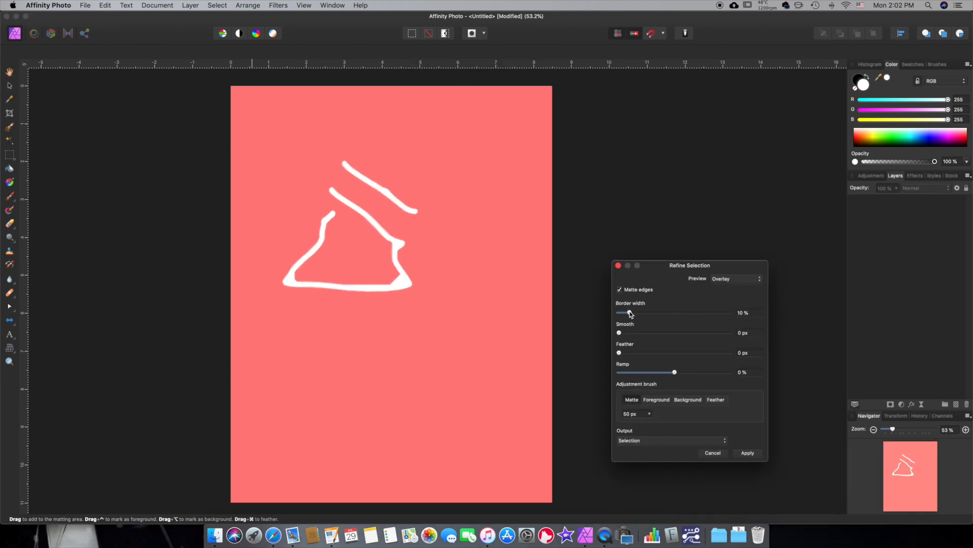
pyautogui.moveTo(630, 313); pyautogui.dragTo(634, 321)
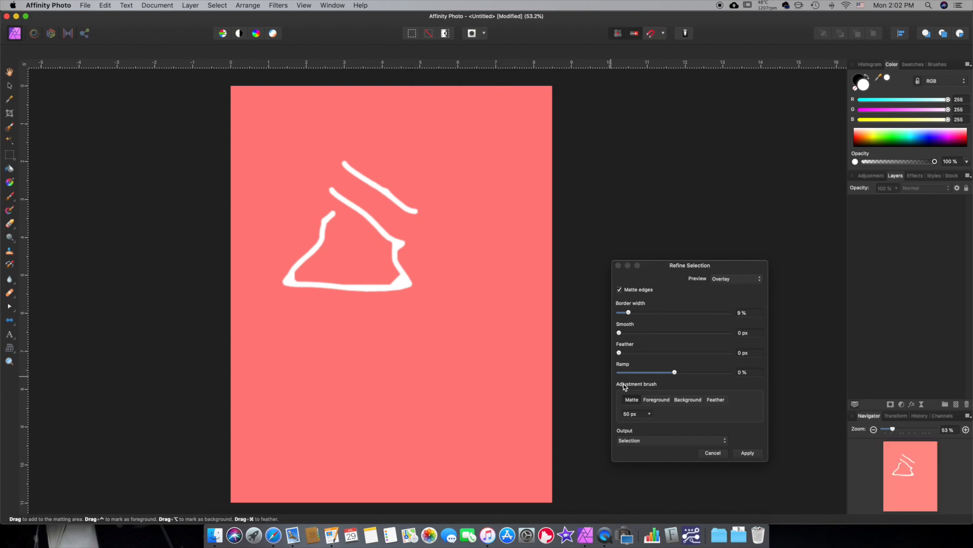
pyautogui.click(647, 441)
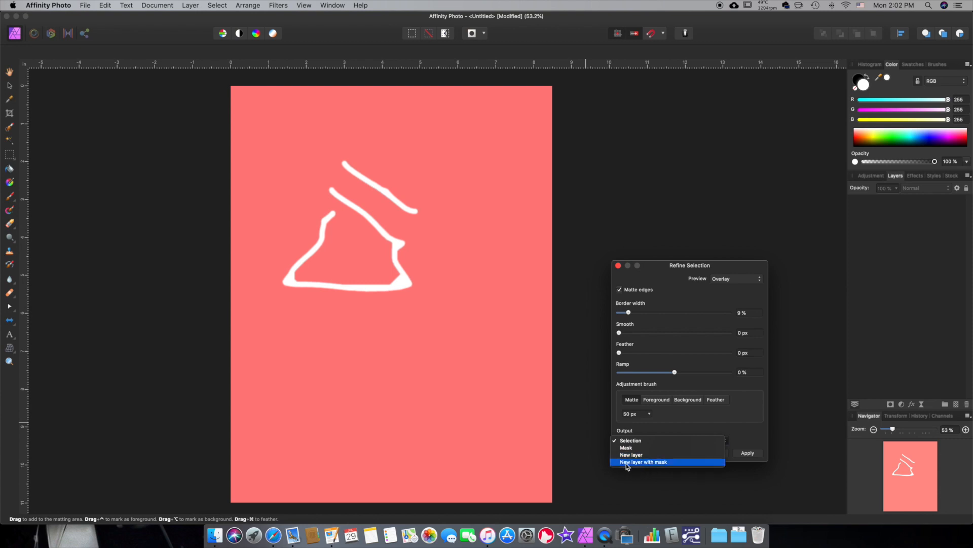
pyautogui.click(747, 434)
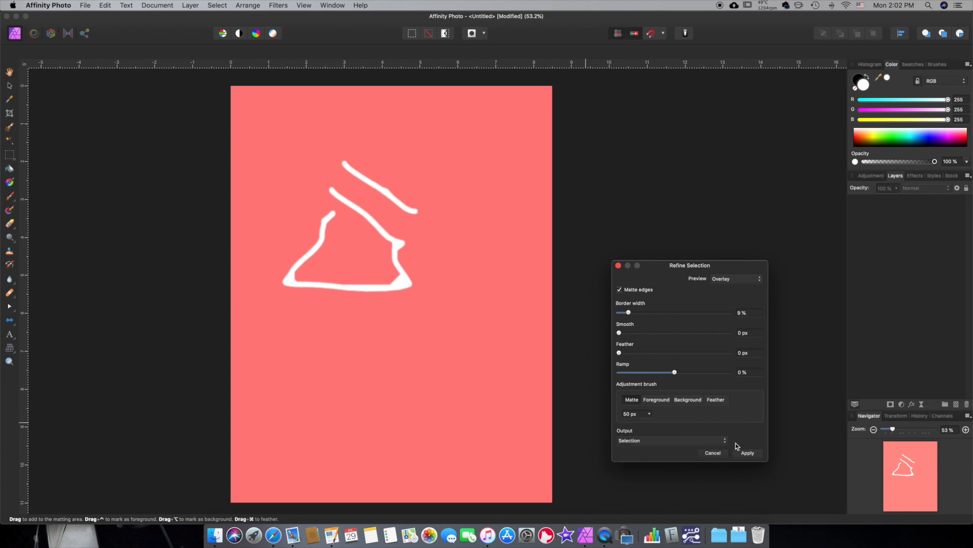
pyautogui.click(747, 452)
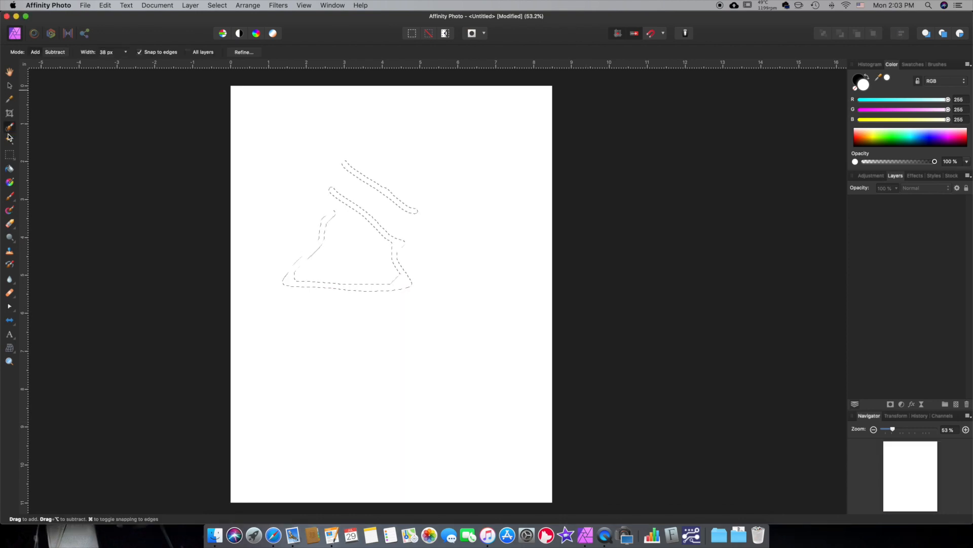
# - Switch to the Rectangular Marquee tool and clear the refined brush selection
pyautogui.click(10, 157)
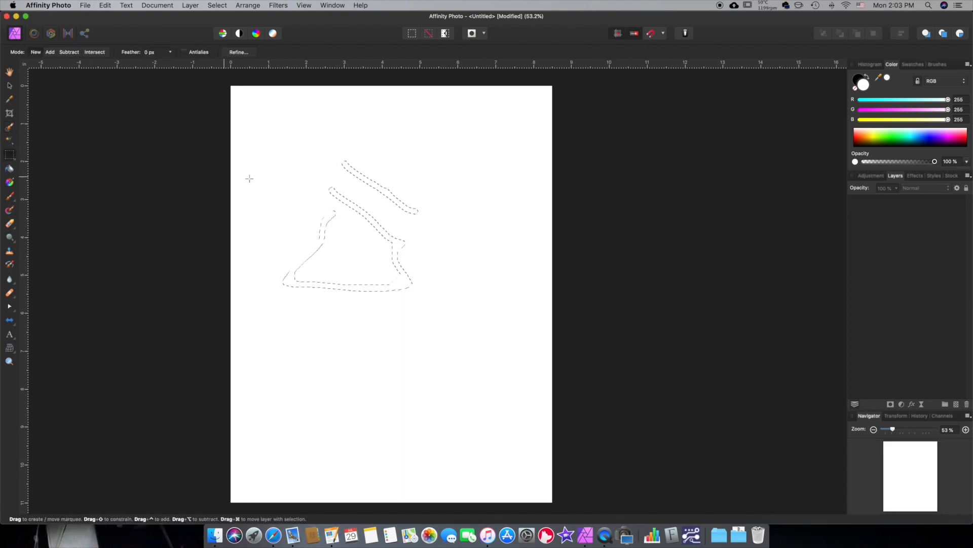
pyautogui.click(11, 157)
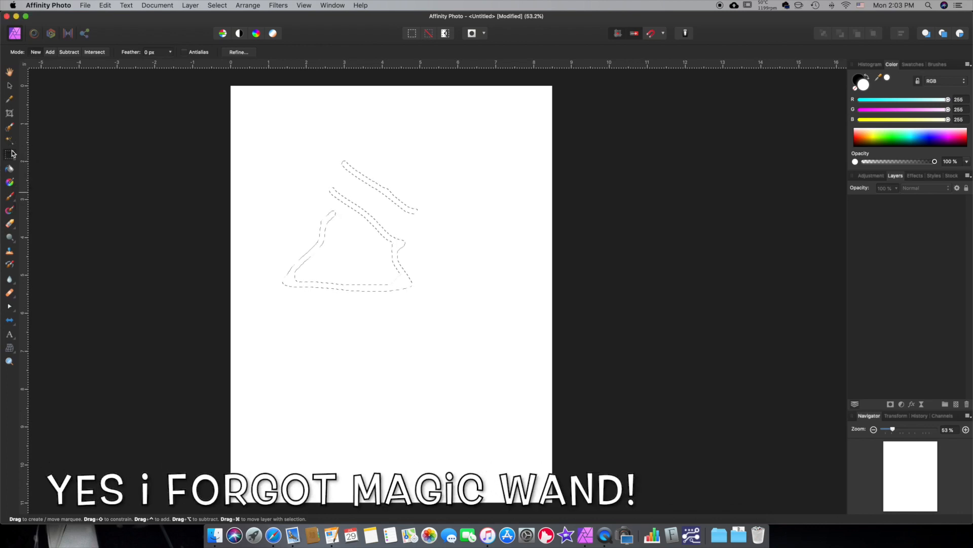
pyautogui.click(315, 141)
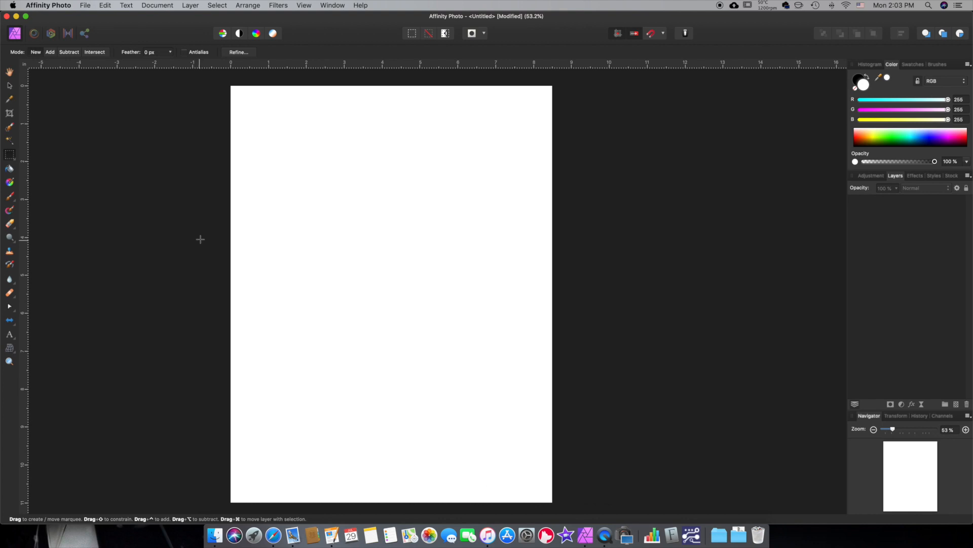
# - Draw a roughly circular selection in the upper half of the page with the Elliptical Marquee tool
pyautogui.click(9, 155)
pyautogui.click(55, 158)
pyautogui.click(13, 157)
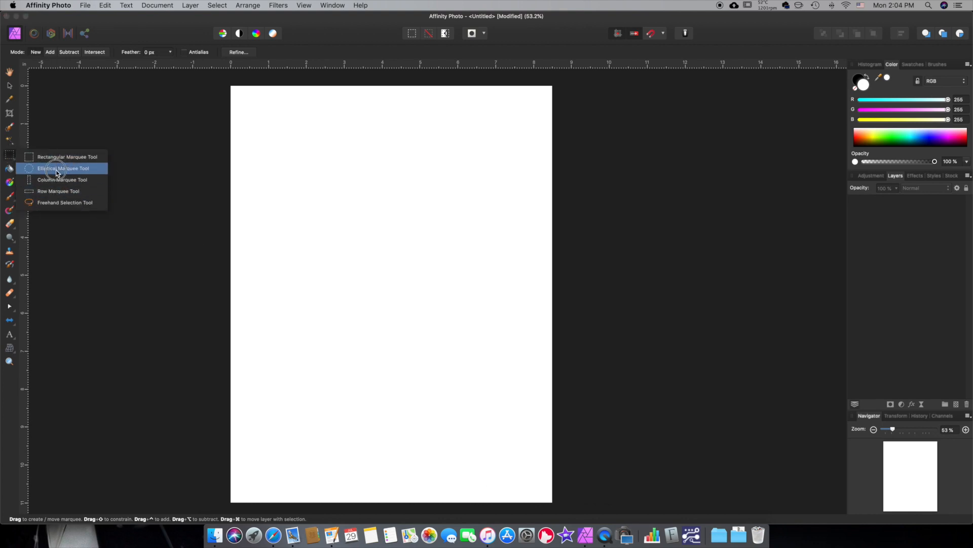
pyautogui.click(58, 168)
pyautogui.moveTo(316, 161); pyautogui.dragTo(425, 273)
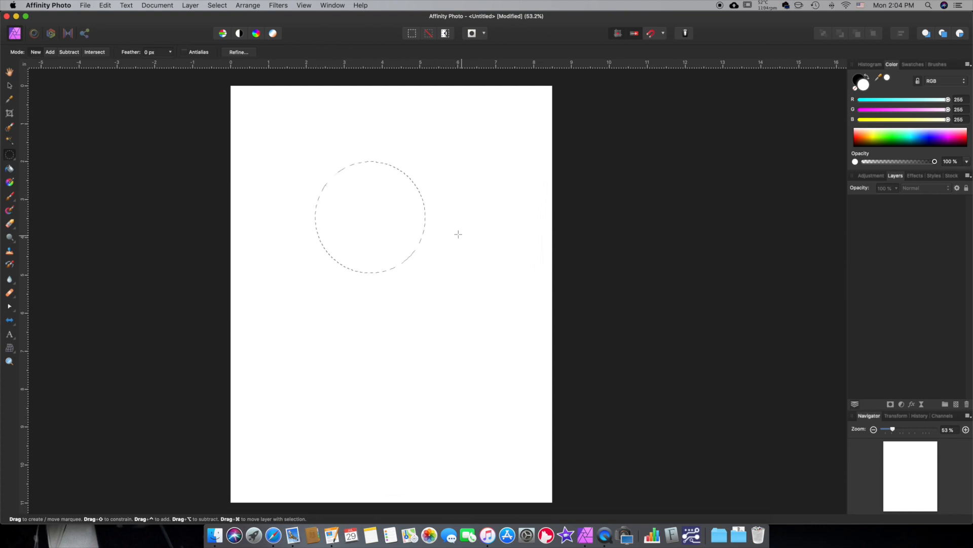
# - Add a larger overlapping ellipse below the circular selection, subtract another ellipse from the right side, and deselect
pyautogui.moveTo(468, 219); pyautogui.dragTo(282, 356)
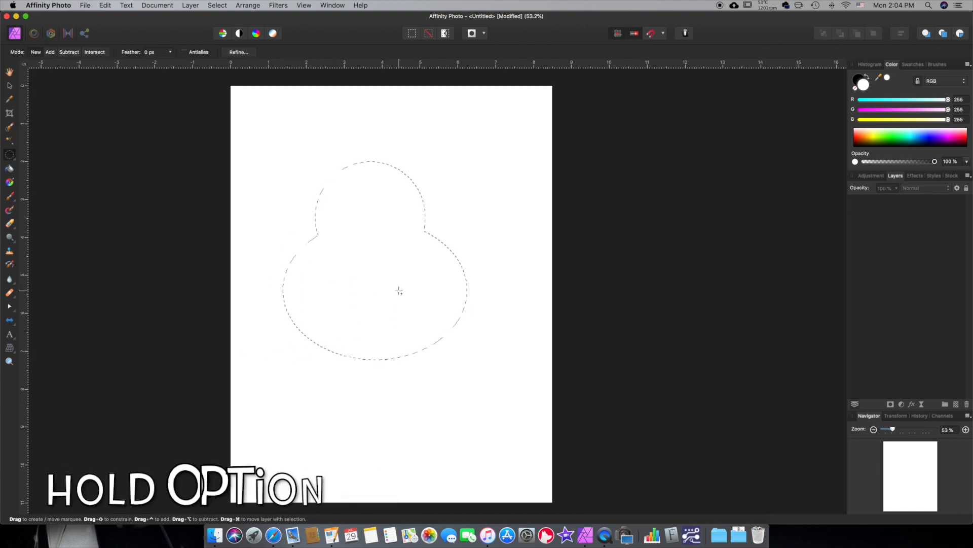
pyautogui.moveTo(495, 213); pyautogui.dragTo(335, 365)
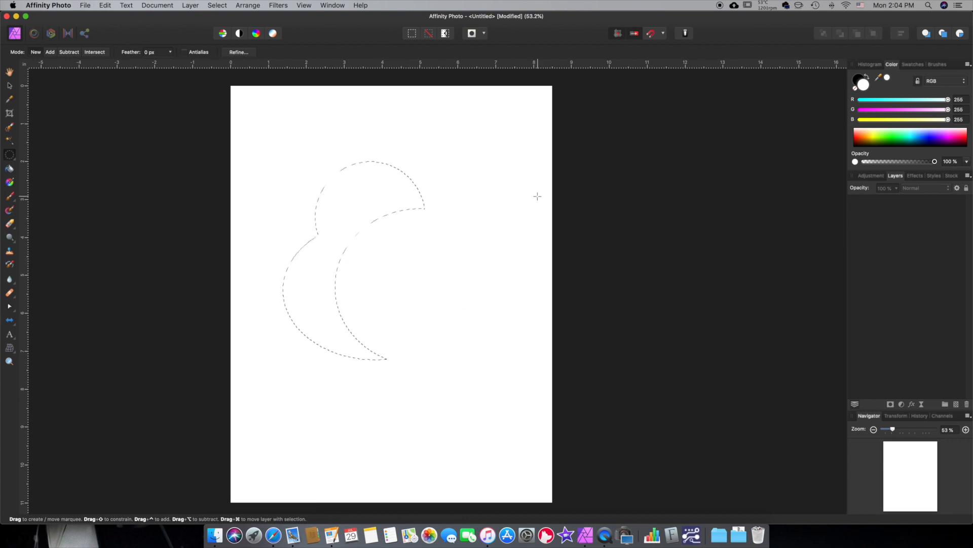
pyautogui.press('super+d')
# - Draw a large irregular selection in the upper half of the page with the Freehand Selection tool
pyautogui.moveTo(12, 157); pyautogui.dragTo(81, 204)
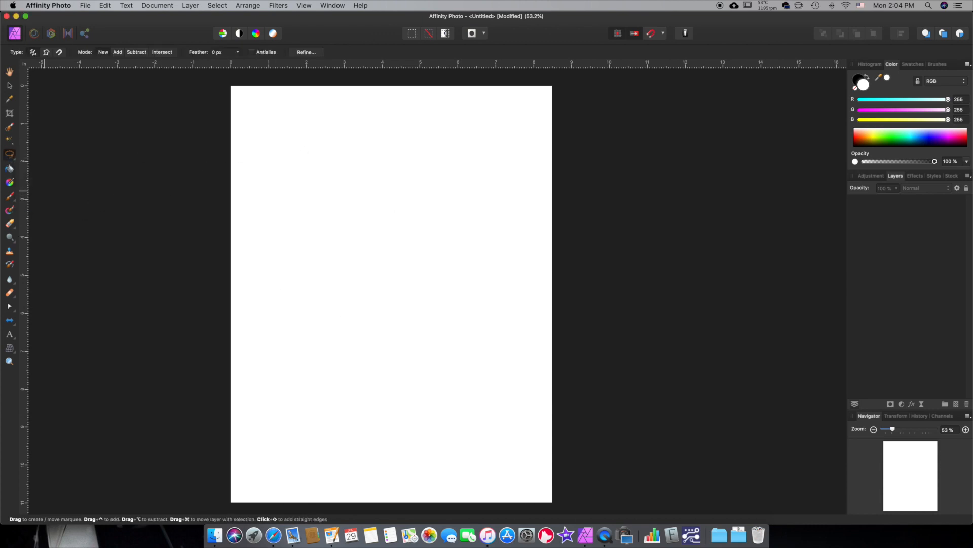
pyautogui.moveTo(10, 156)
pyautogui.mouseDown()
pyautogui.moveTo(53, 191)
pyautogui.moveTo(40, 167)
pyautogui.moveTo(40, 202)
pyautogui.mouseUp()
pyautogui.moveTo(349, 165)
pyautogui.mouseDown()
pyautogui.moveTo(303, 190)
pyautogui.moveTo(297, 272)
pyautogui.moveTo(473, 289)
pyautogui.moveTo(365, 173)
pyautogui.mouseUp()
pyautogui.moveTo(392, 259)
pyautogui.mouseDown()
pyautogui.moveTo(356, 234)
pyautogui.moveTo(381, 224)
pyautogui.moveTo(452, 228)
pyautogui.moveTo(364, 290)
pyautogui.moveTo(452, 163)
pyautogui.moveTo(348, 274)
pyautogui.mouseUp()
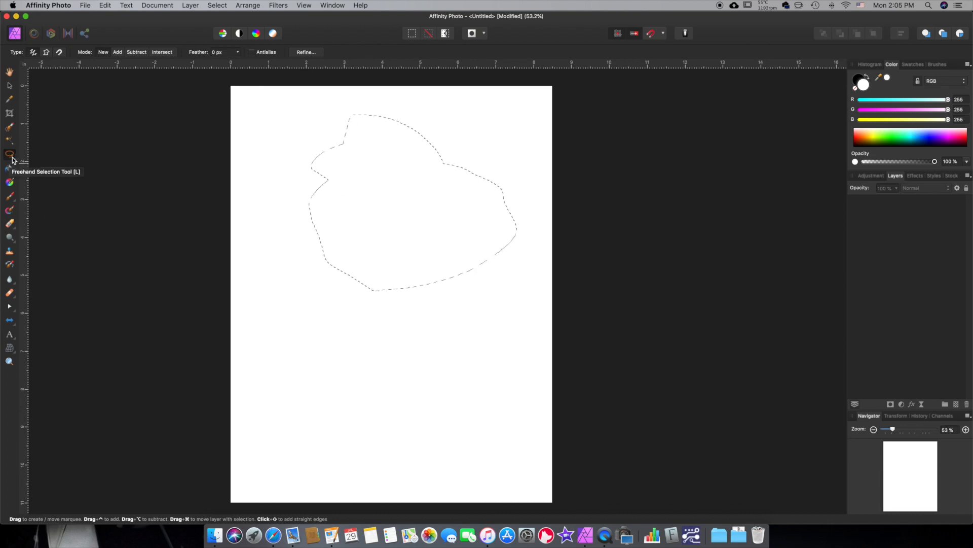
# - Draw a four-sided polygonal selection in the lower half of the page and add an overlapping polygon on its right
pyautogui.click(46, 53)
pyautogui.click(298, 323)
pyautogui.click(341, 372)
pyautogui.click(404, 343)
pyautogui.click(318, 304)
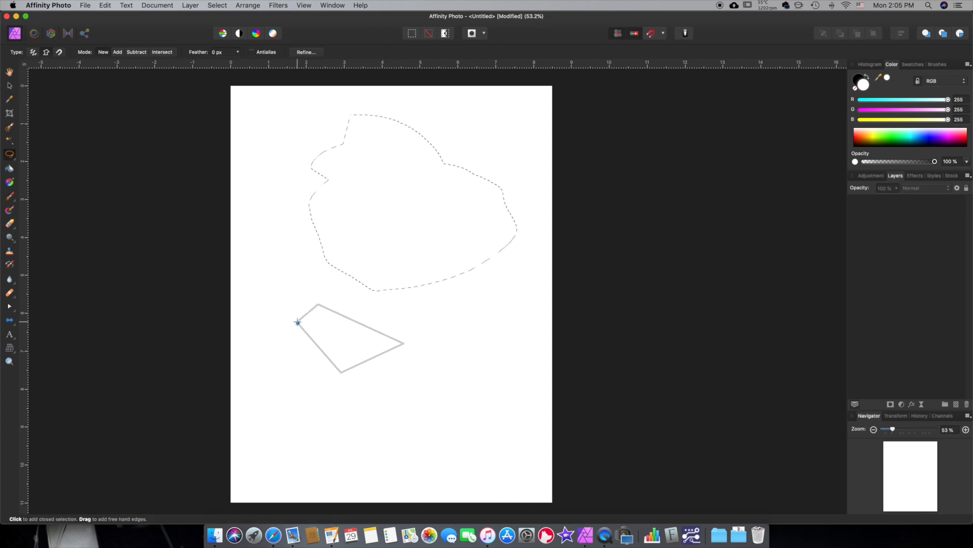
pyautogui.click(298, 322)
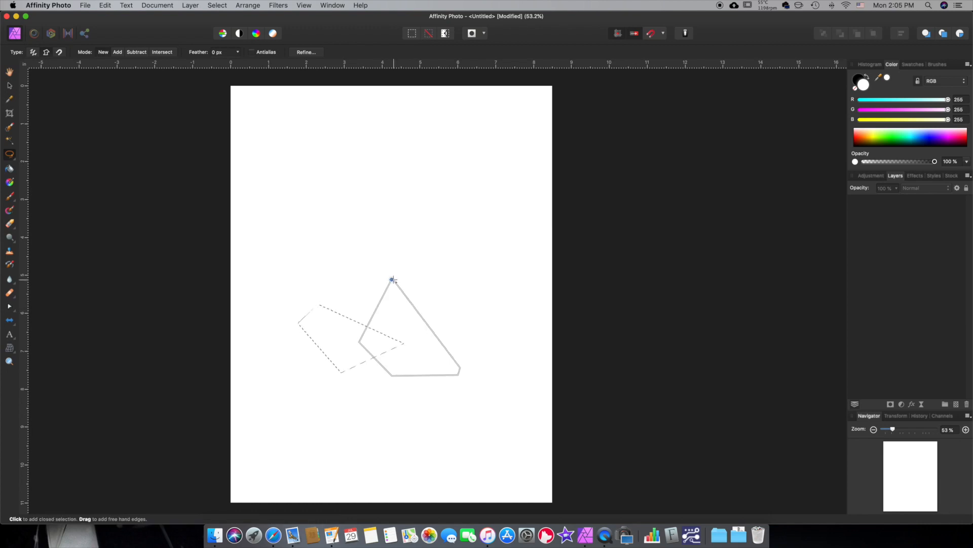
pyautogui.click(392, 279)
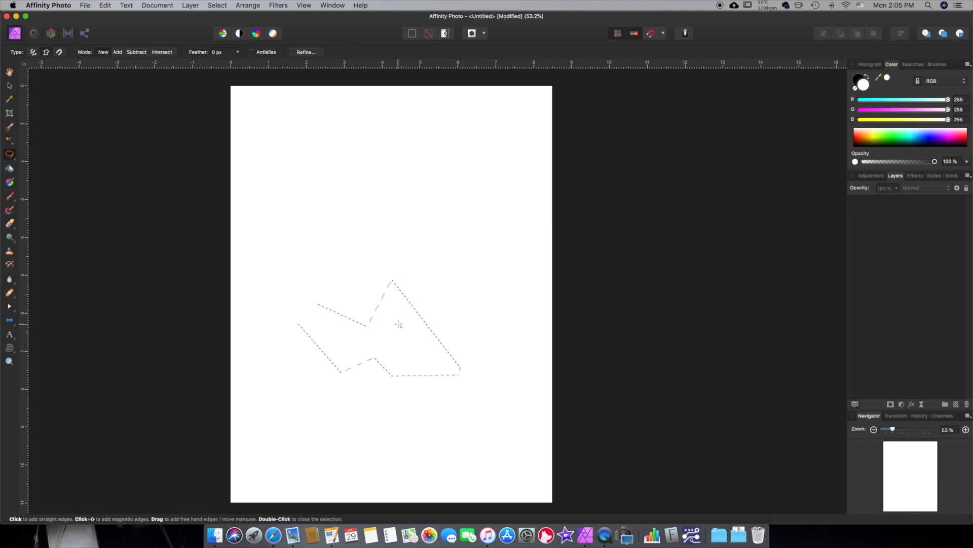
# - Subtract a four-sided polygon from the right side of the polygonal selection
pyautogui.click(452, 264)
pyautogui.click(407, 403)
pyautogui.click(469, 408)
pyautogui.click(510, 339)
pyautogui.click(452, 264)
# - Draw an irregular magnetic selection in the upper-left area of the page with the Freehand Selection tool
pyautogui.click(59, 52)
pyautogui.click(323, 152)
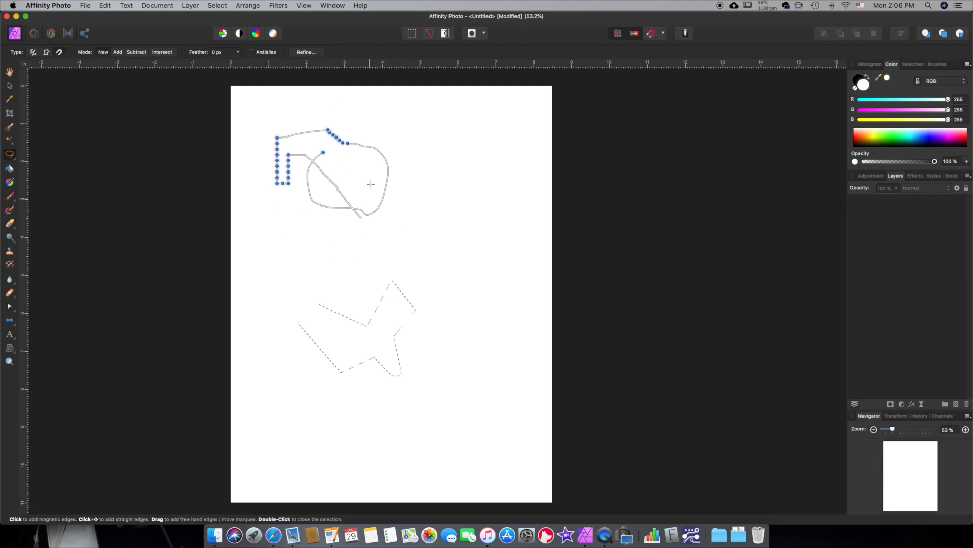
pyautogui.click(259, 128)
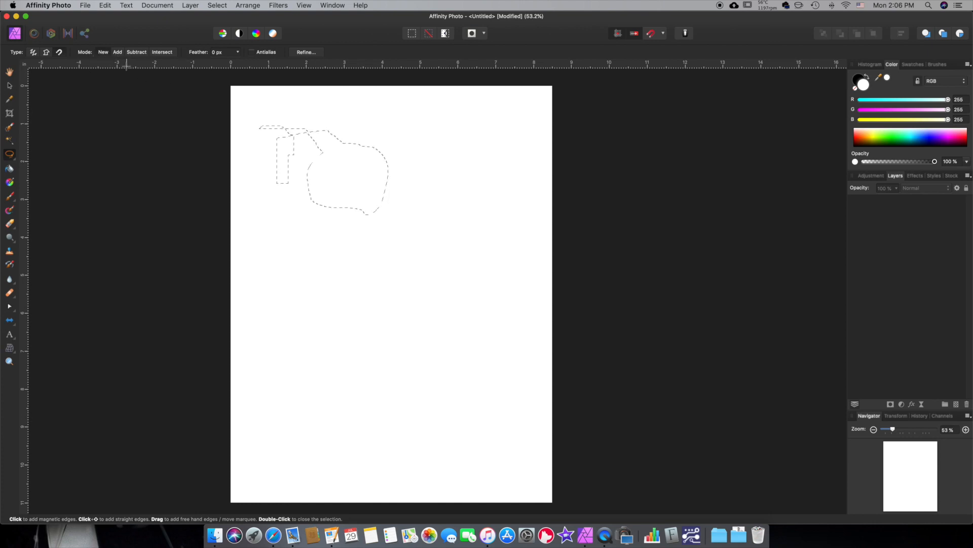
# - Replace the magnetic selection with a rectangular marquee and add an overlapping rectangle at its upper-left corner
pyautogui.click(15, 158)
pyautogui.click(60, 154)
pyautogui.click(290, 229)
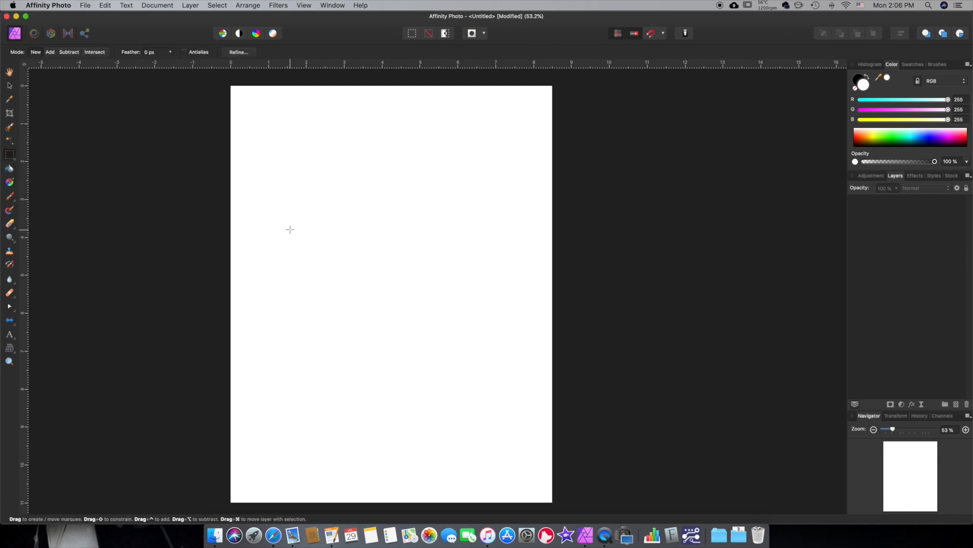
pyautogui.moveTo(313, 136); pyautogui.dragTo(464, 254)
pyautogui.click(53, 53)
pyautogui.moveTo(289, 119); pyautogui.dragTo(363, 197)
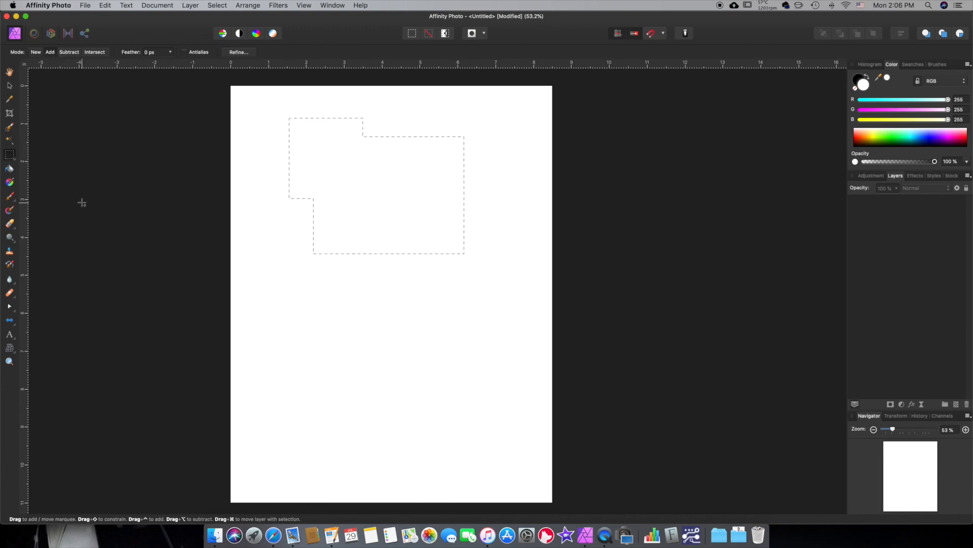
# - Subtract a rectangle from the lower-right corner of the marquee selection, reset the mode to New and deselect
pyautogui.click(70, 52)
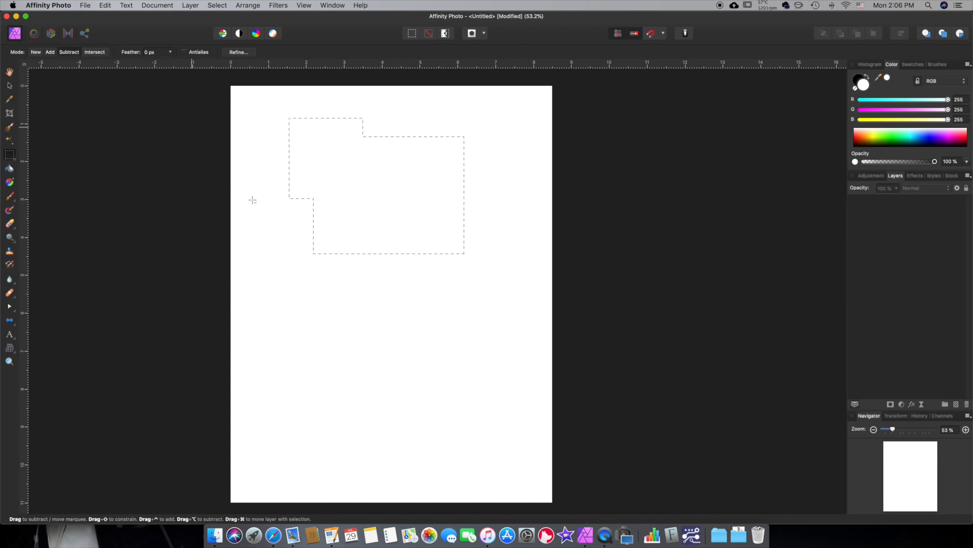
pyautogui.moveTo(361, 196); pyautogui.dragTo(469, 258)
pyautogui.click(37, 52)
pyautogui.press('super+d')
# - Flood fill the whole page with yellow, RGB 255, 251, 68
pyautogui.press('g')
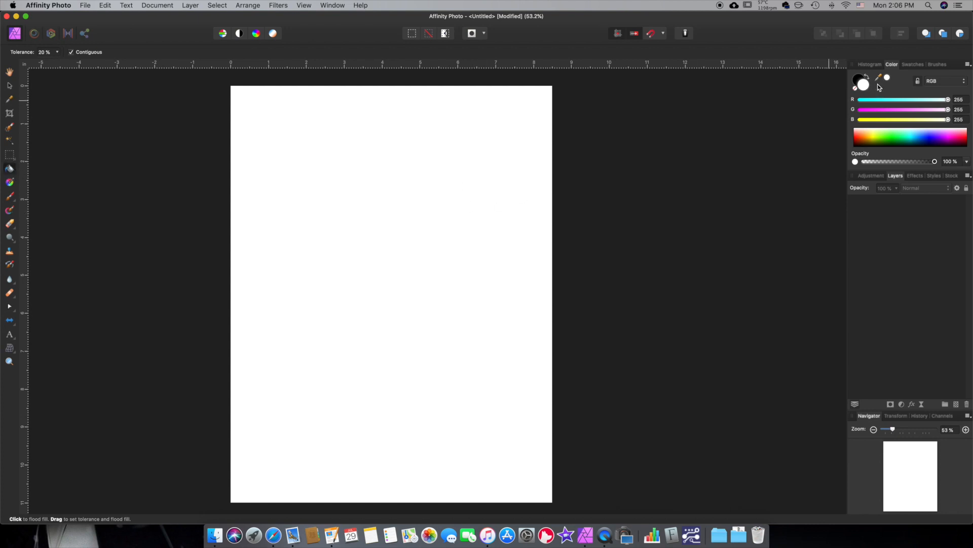
pyautogui.click(924, 137)
pyautogui.click(892, 133)
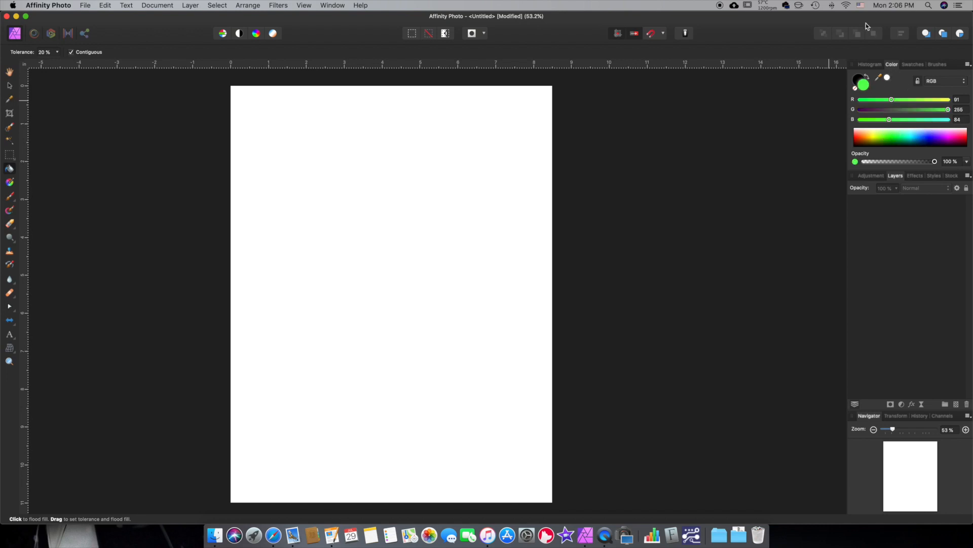
pyautogui.click(874, 138)
pyautogui.click(437, 192)
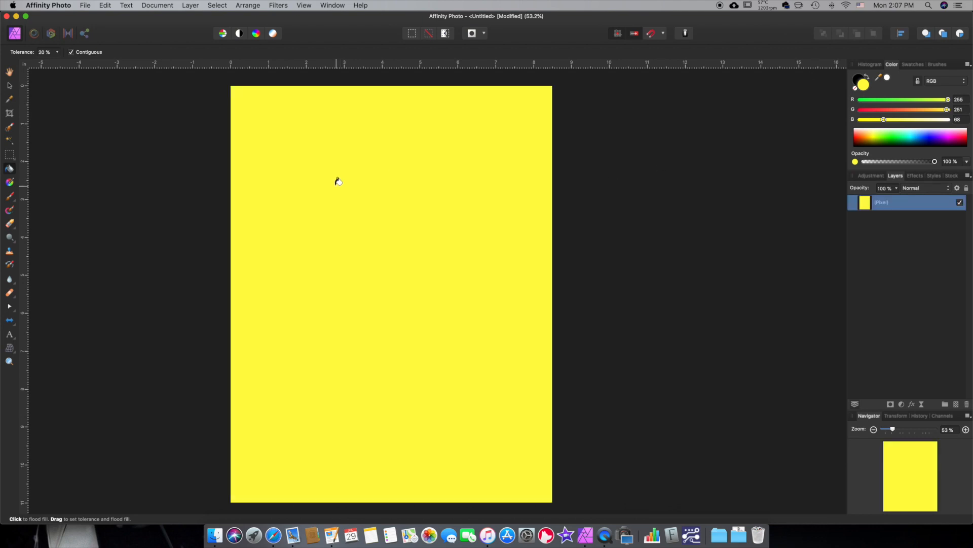
# - Undo the yellow flood fill of the page and activate the Rectangular Marquee tool
pyautogui.click(9, 154)
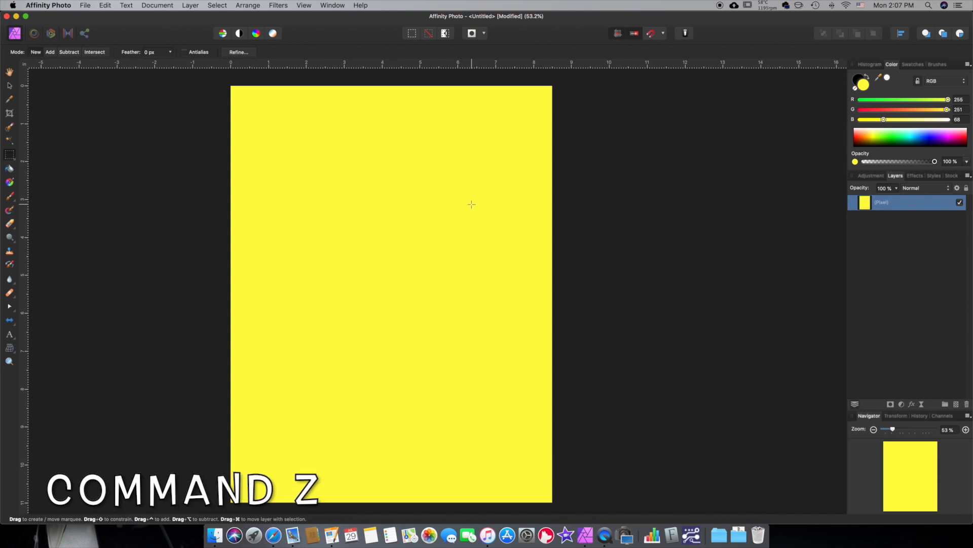
pyautogui.press('cmd+z')
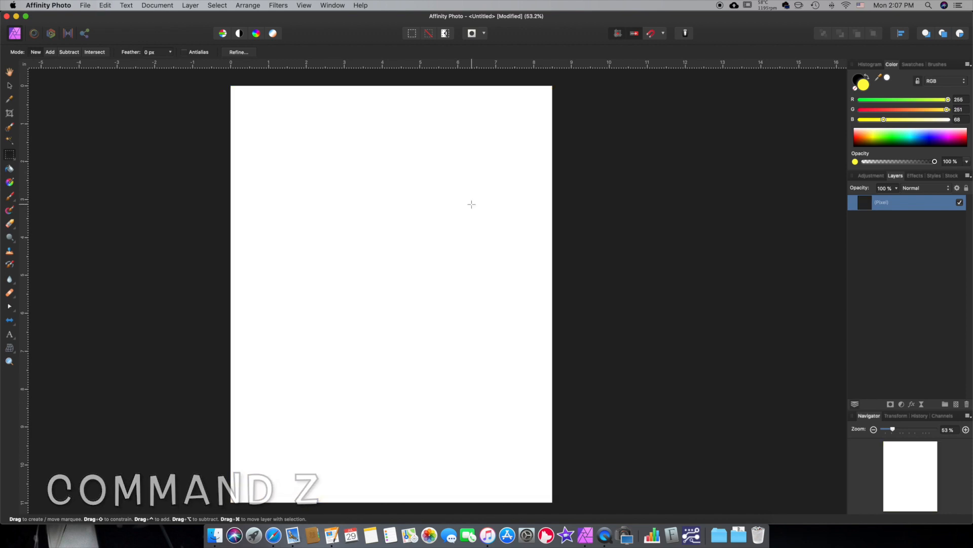
pyautogui.click(105, 6)
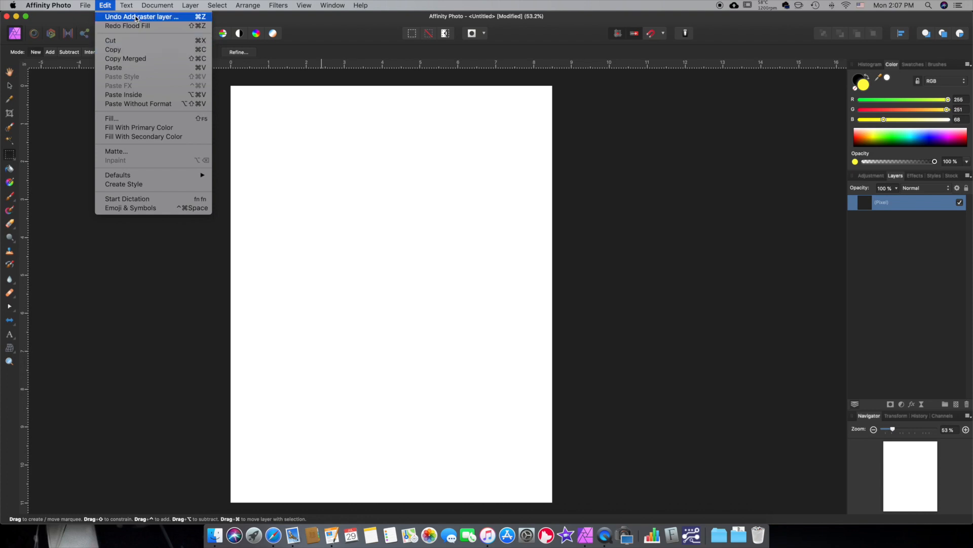
pyautogui.click(253, 192)
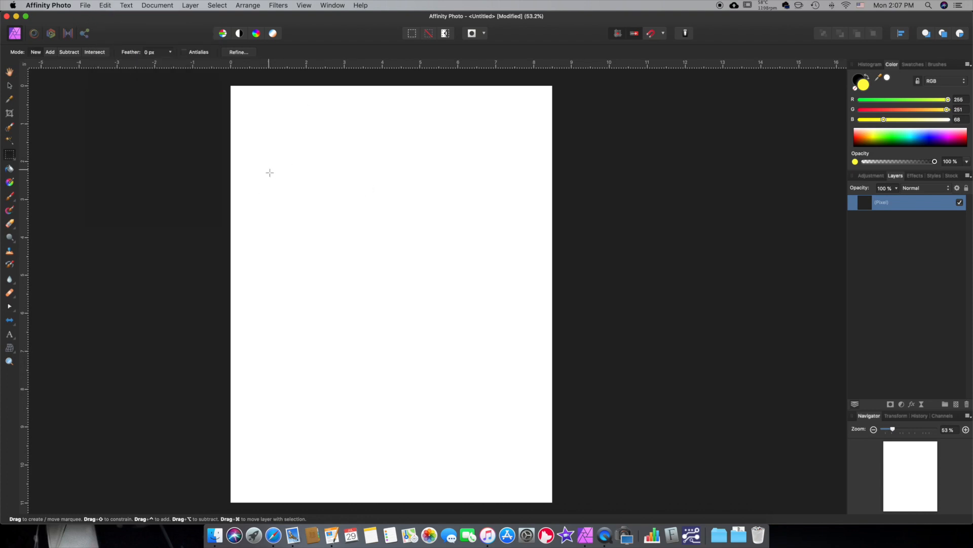
# - Select a large rectangle in the upper-left part of the page and flood fill it with yellow
pyautogui.moveTo(263, 149); pyautogui.dragTo(428, 298)
pyautogui.click(9, 168)
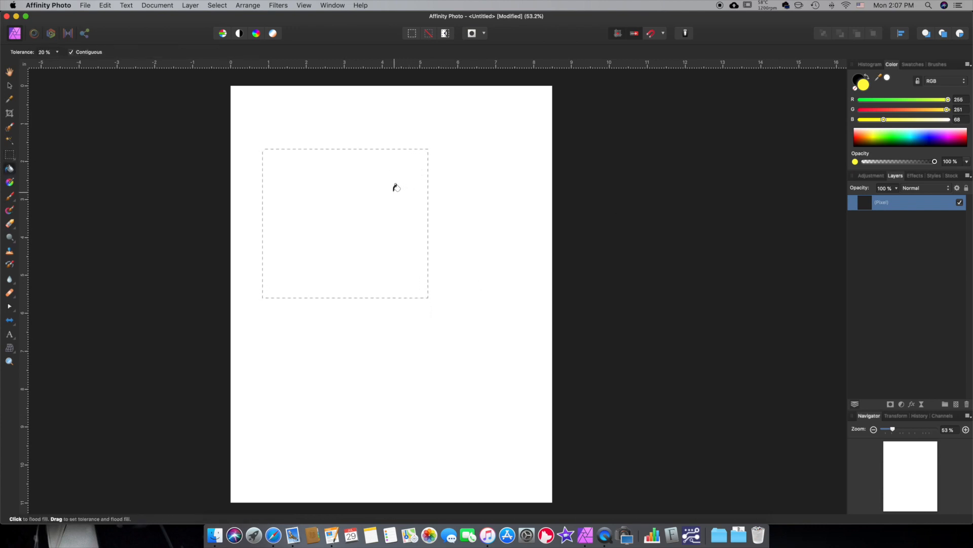
# - Try a diagonal gradient across the yellow rectangle with the Gradient tool and undo it
pyautogui.click(9, 182)
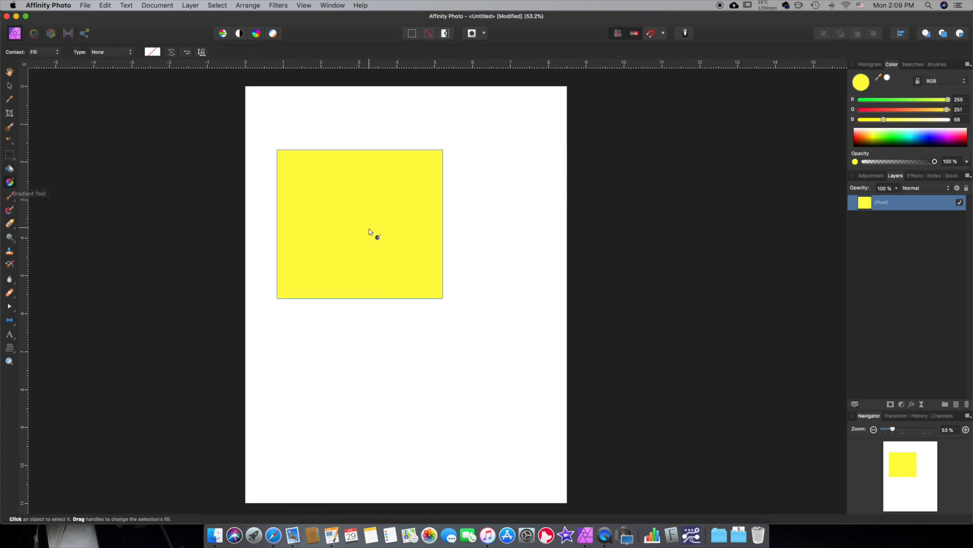
pyautogui.moveTo(314, 198); pyautogui.dragTo(415, 293)
pyautogui.press('super+z')
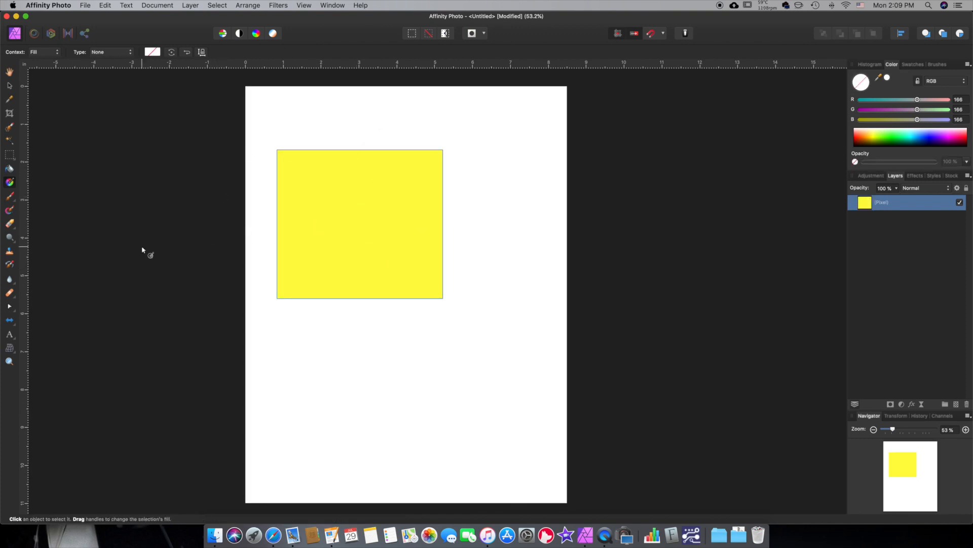
# - Apply a diagonal linear white-to-grey gradient from the top of the page and extend its end point toward the lower right
pyautogui.moveTo(303, 97); pyautogui.dragTo(457, 390)
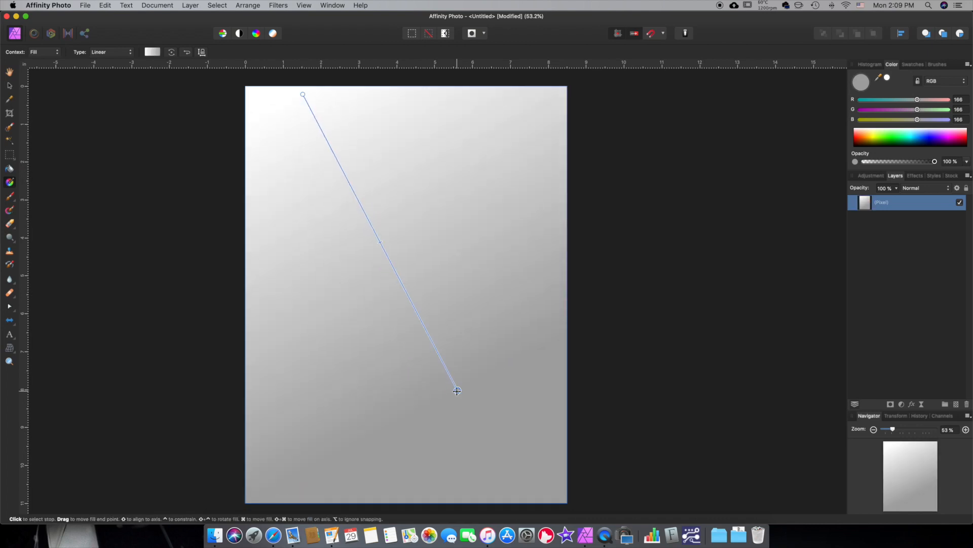
pyautogui.moveTo(457, 390); pyautogui.dragTo(475, 400)
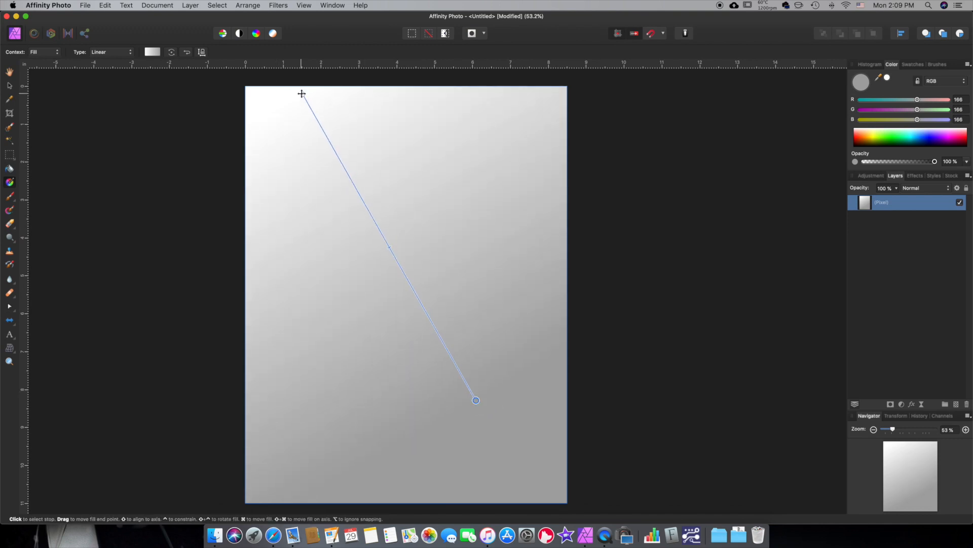
# - Move the linear gradient's start point to about 3 in below the page's top edge and open the colour choosers of both gradient stops
pyautogui.moveTo(302, 95); pyautogui.dragTo(300, 196)
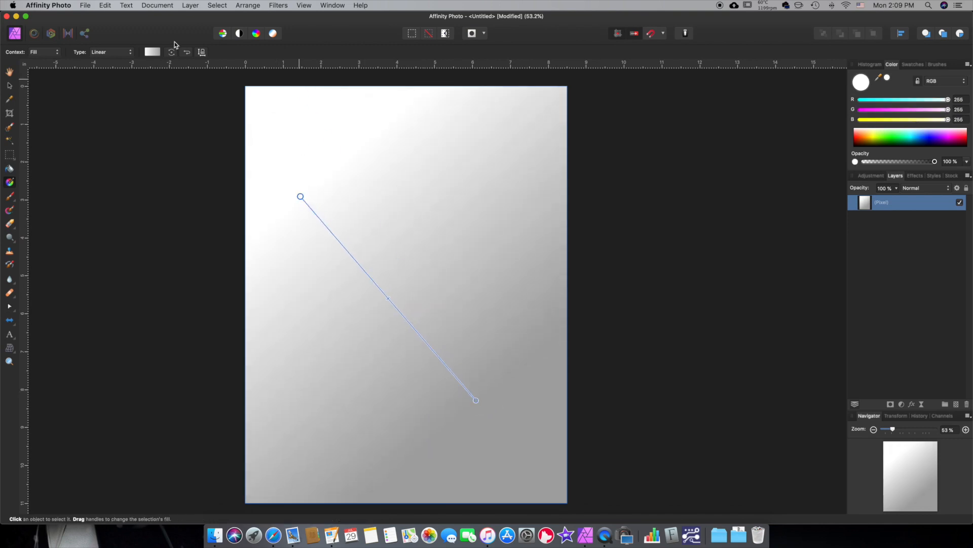
pyautogui.click(152, 52)
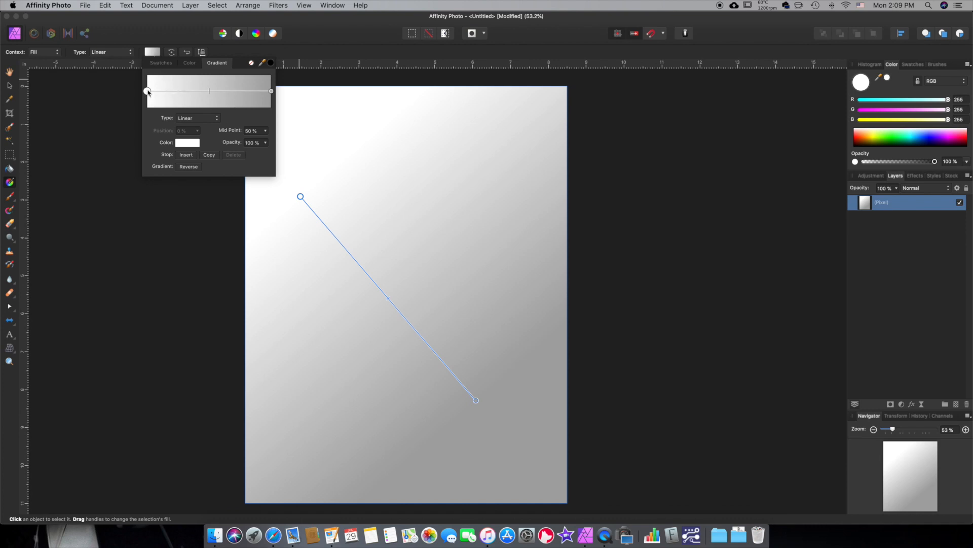
pyautogui.click(187, 143)
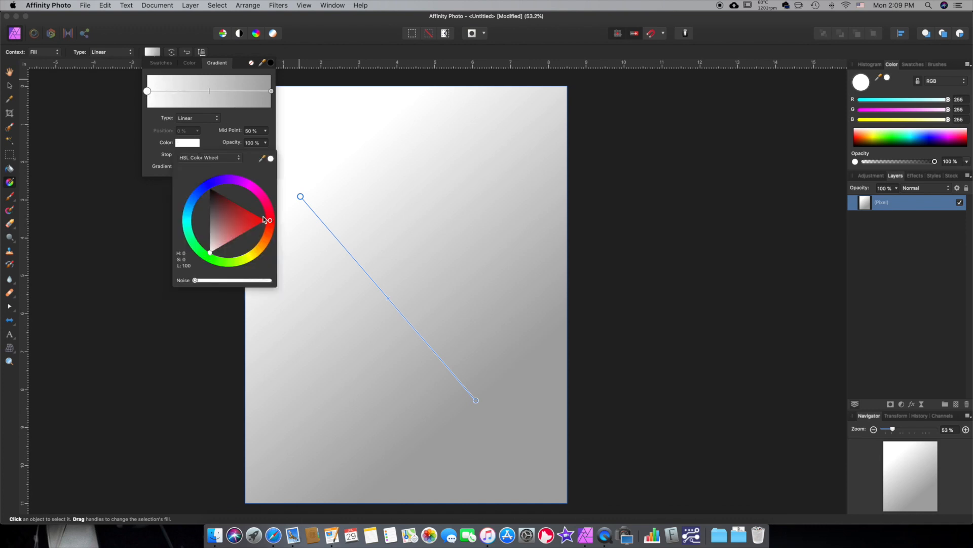
pyautogui.moveTo(263, 219); pyautogui.dragTo(266, 213)
pyautogui.click(272, 91)
pyautogui.click(187, 142)
pyautogui.click(208, 191)
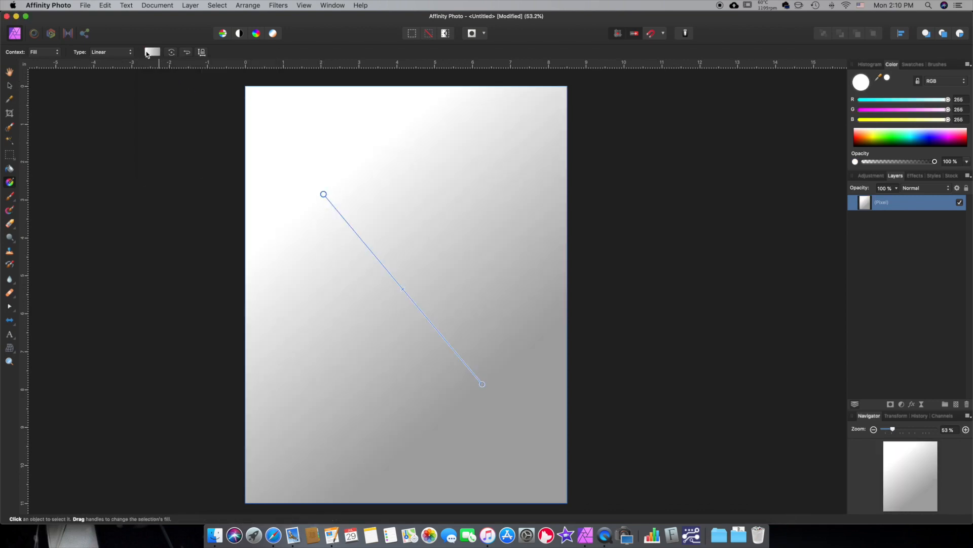
# - Change the gradient type to Elliptical and stretch it between the page's left side and just beyond its upper-right edge
pyautogui.click(152, 52)
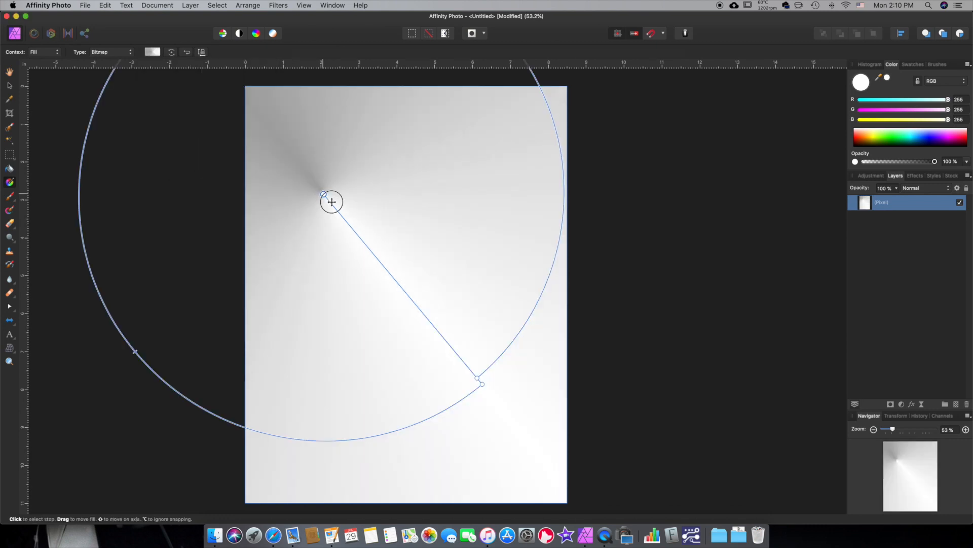
pyautogui.moveTo(330, 202); pyautogui.dragTo(424, 311)
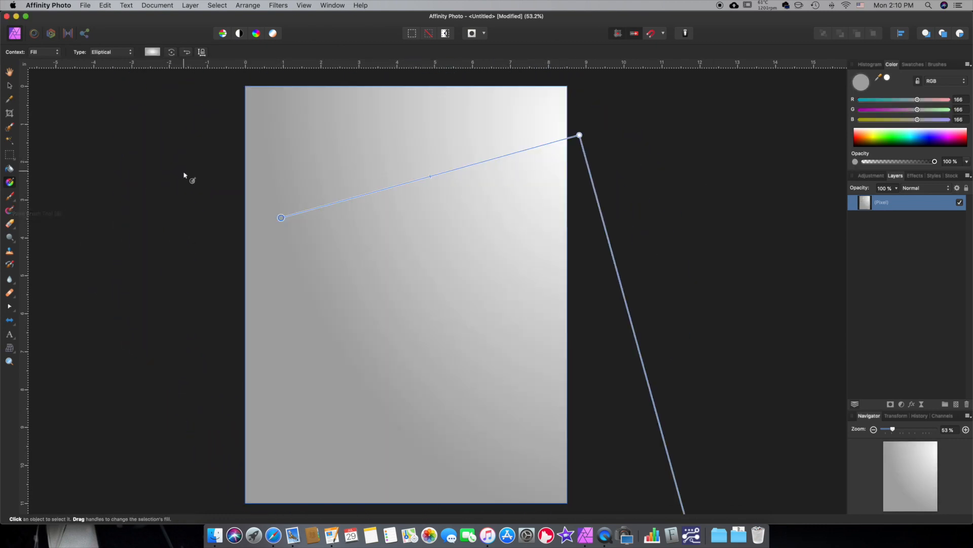
# - Paint a black 39 px curve across the upper page and a thick 220 px hooked curve below it with the Paint Brush
pyautogui.click(9, 195)
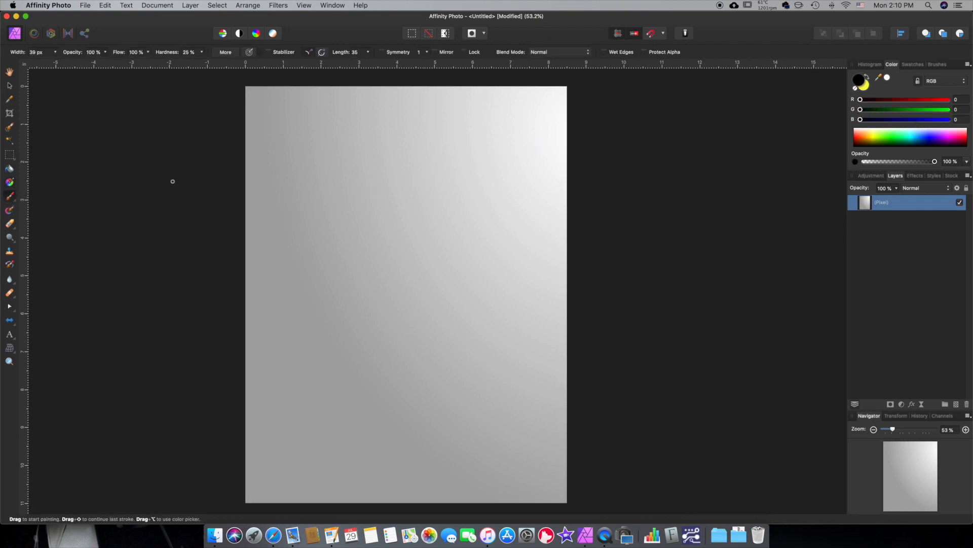
pyautogui.moveTo(357, 159)
pyautogui.mouseDown()
pyautogui.moveTo(341, 178)
pyautogui.moveTo(455, 196)
pyautogui.moveTo(488, 231)
pyautogui.mouseUp()
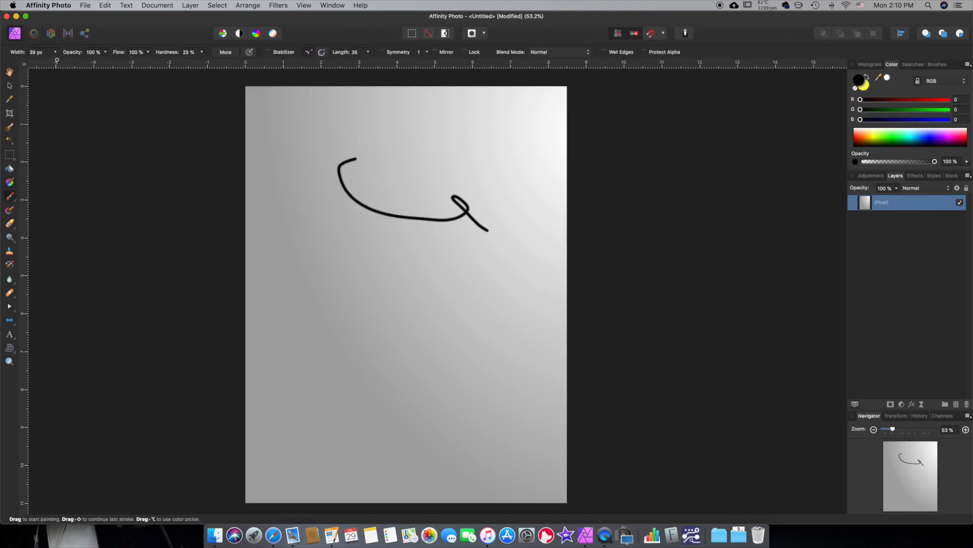
pyautogui.click(54, 53)
pyautogui.moveTo(54, 63); pyautogui.dragTo(91, 63)
pyautogui.moveTo(315, 246)
pyautogui.mouseDown()
pyautogui.moveTo(448, 330)
pyautogui.moveTo(425, 293)
pyautogui.mouseUp()
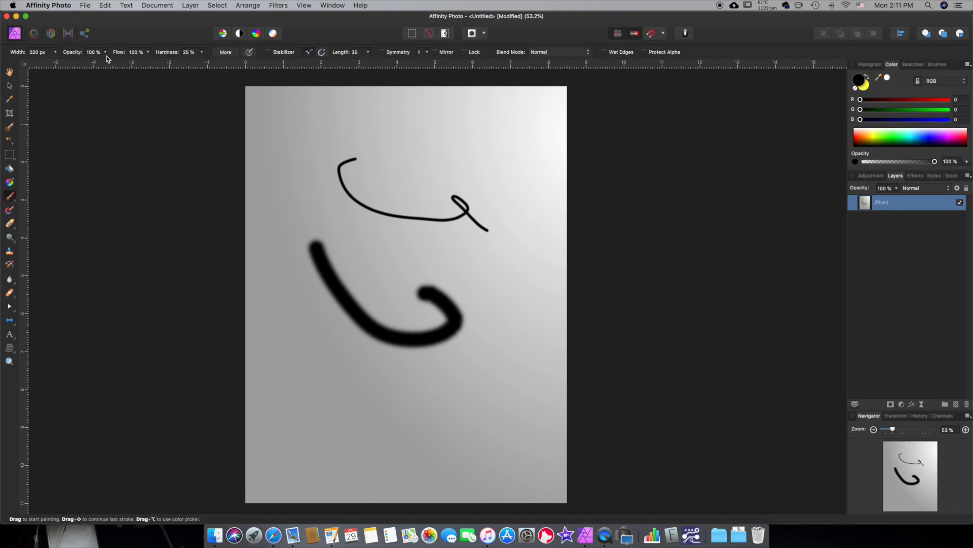
# - Choose the hard 32 px round brush from the Basic set and paint a looping stroke at the middle right of the page
pyautogui.hscroll(-1, 633, 164)
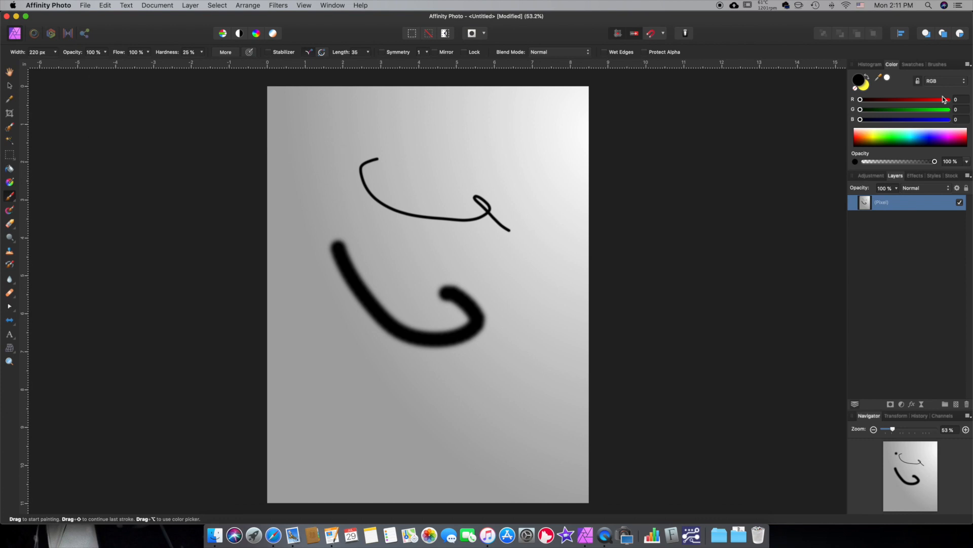
pyautogui.click(938, 65)
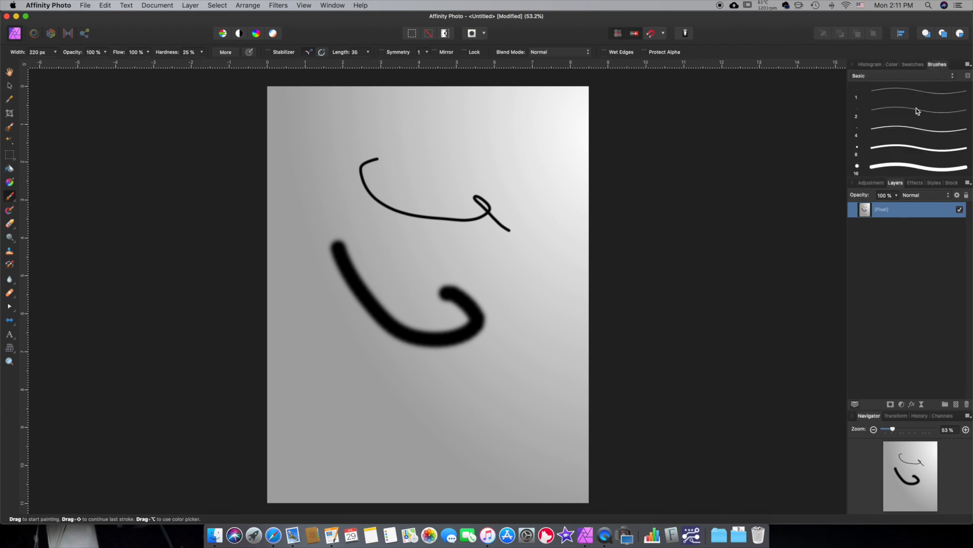
pyautogui.scroll(-5, 907, 159)
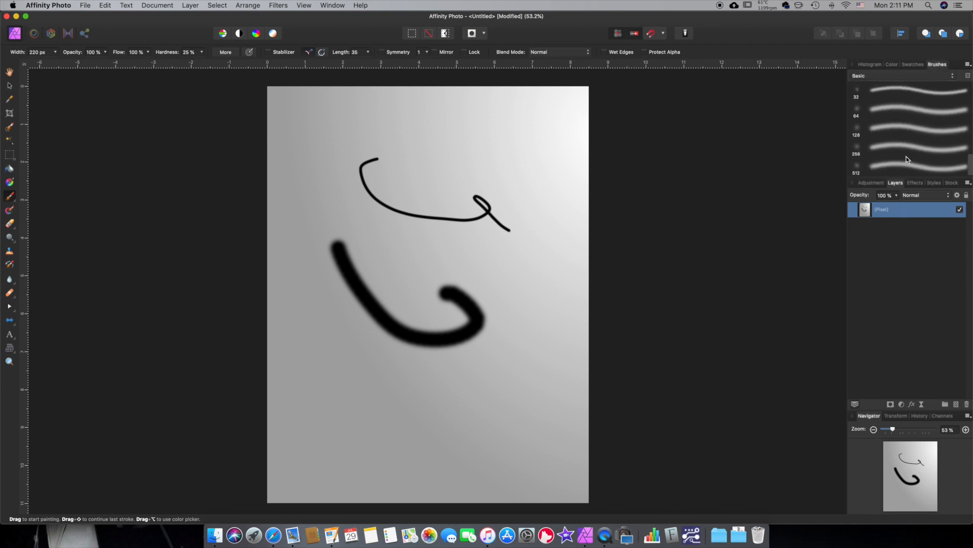
pyautogui.scroll(3, 890, 126)
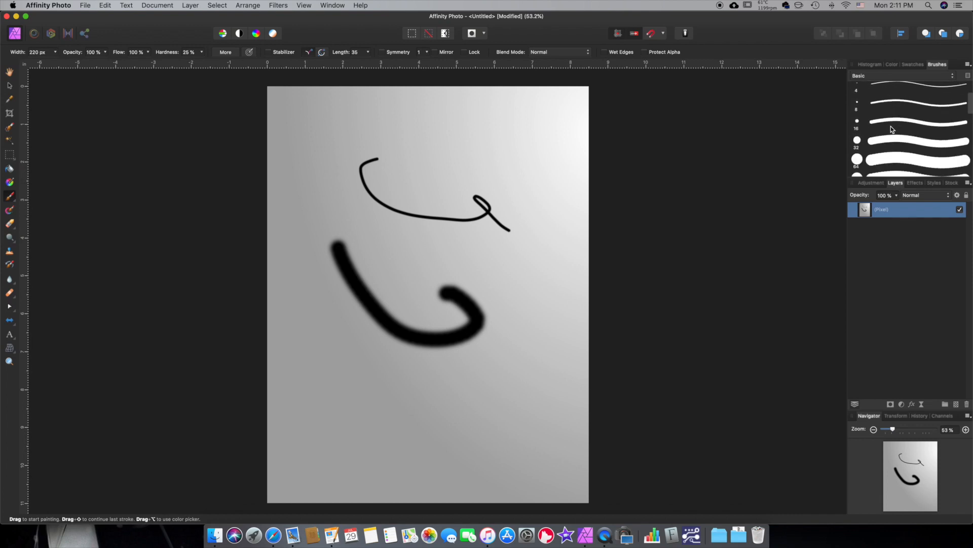
pyautogui.click(890, 126)
pyautogui.hscroll(1, 421, 298)
pyautogui.moveTo(437, 245)
pyautogui.mouseDown()
pyautogui.moveTo(537, 256)
pyautogui.moveTo(472, 266)
pyautogui.moveTo(507, 262)
pyautogui.mouseUp()
# - Choose the soft 512 px basic brush and paint a blurry dark blob near the top of the page
pyautogui.scroll(-3, 893, 160)
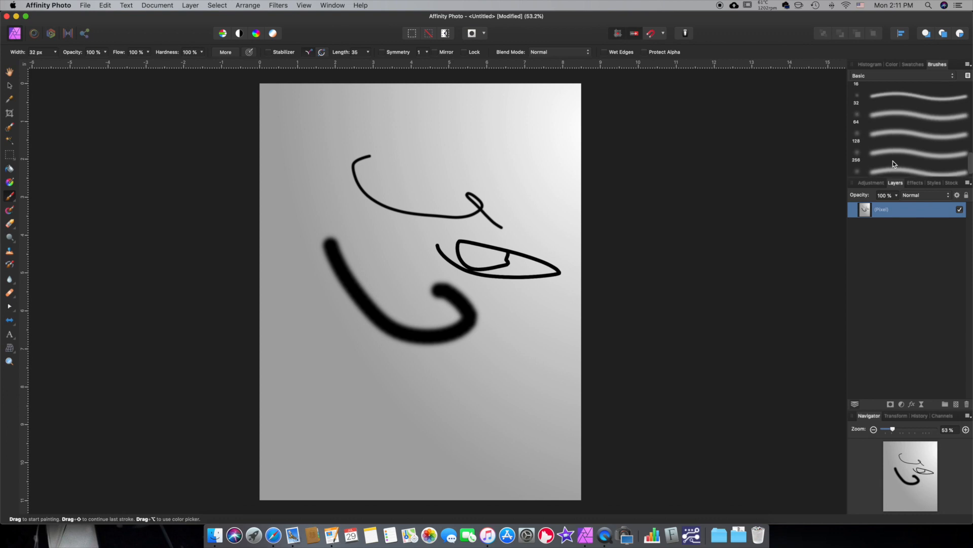
pyautogui.click(884, 167)
pyautogui.moveTo(460, 157)
pyautogui.mouseDown()
pyautogui.moveTo(466, 133)
pyautogui.moveTo(436, 147)
pyautogui.mouseUp()
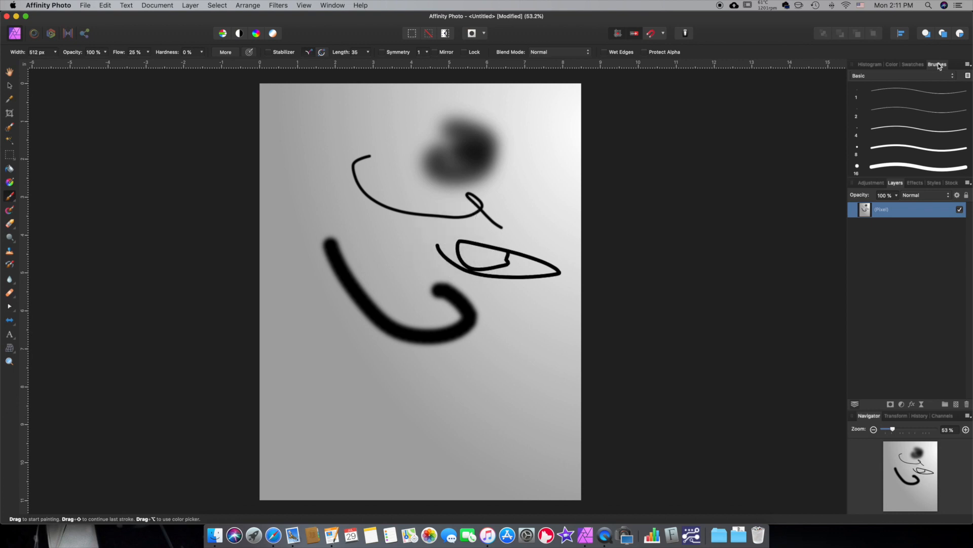
# - Hide the Color studio panel, restore it and bring it back to the front of its group
pyautogui.click(894, 66)
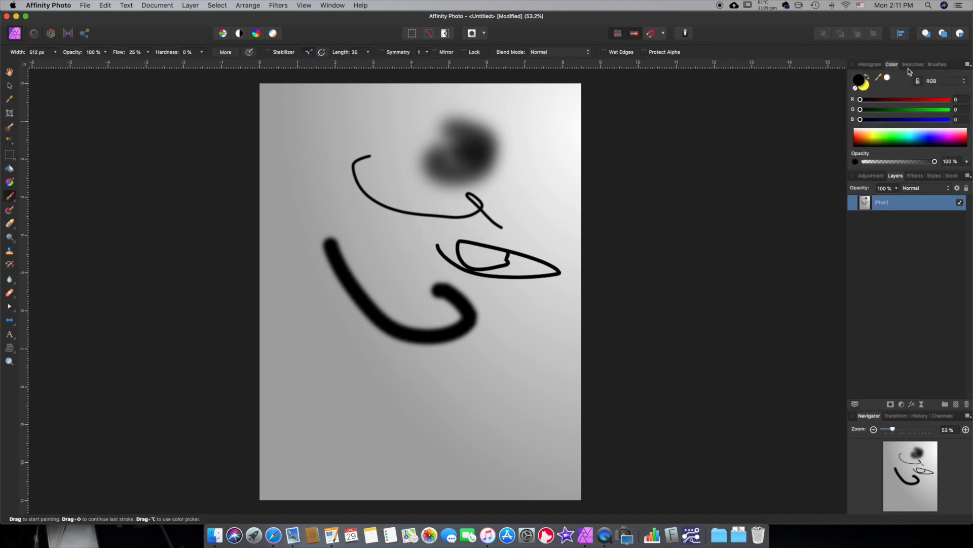
pyautogui.click(333, 6)
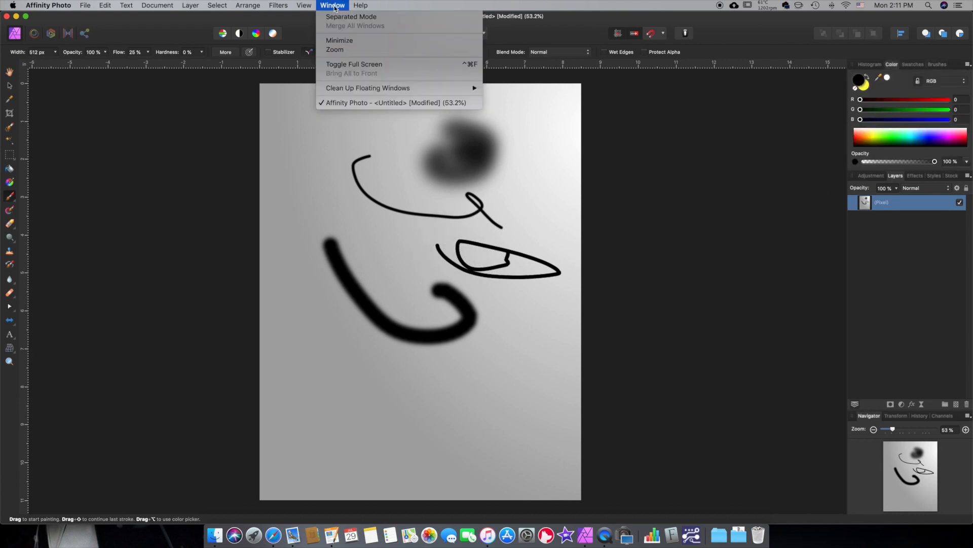
pyautogui.moveTo(299, 10)
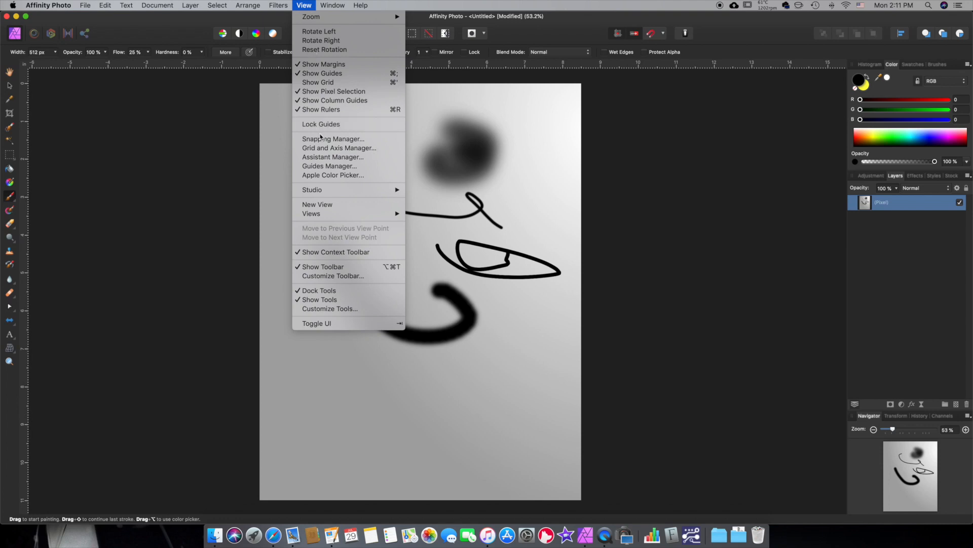
pyautogui.moveTo(368, 191)
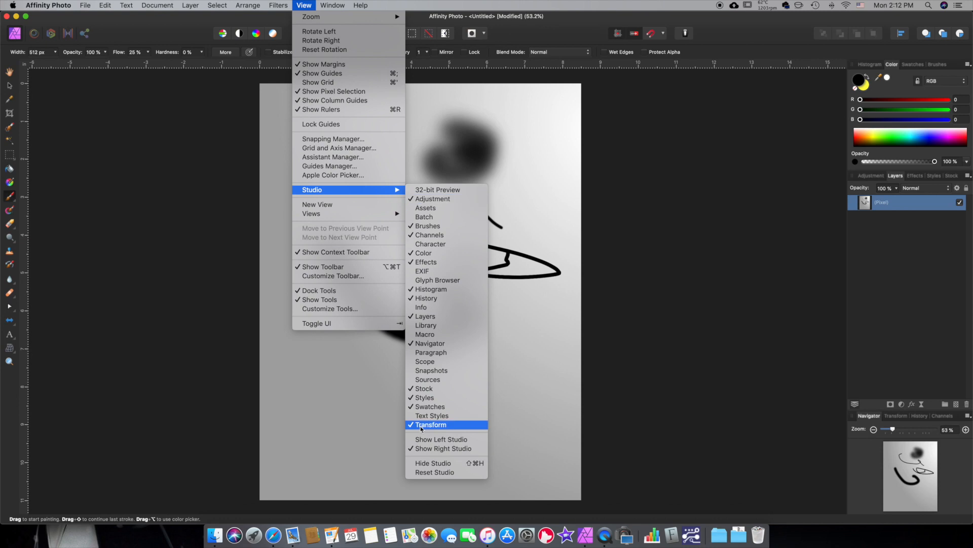
pyautogui.click(439, 256)
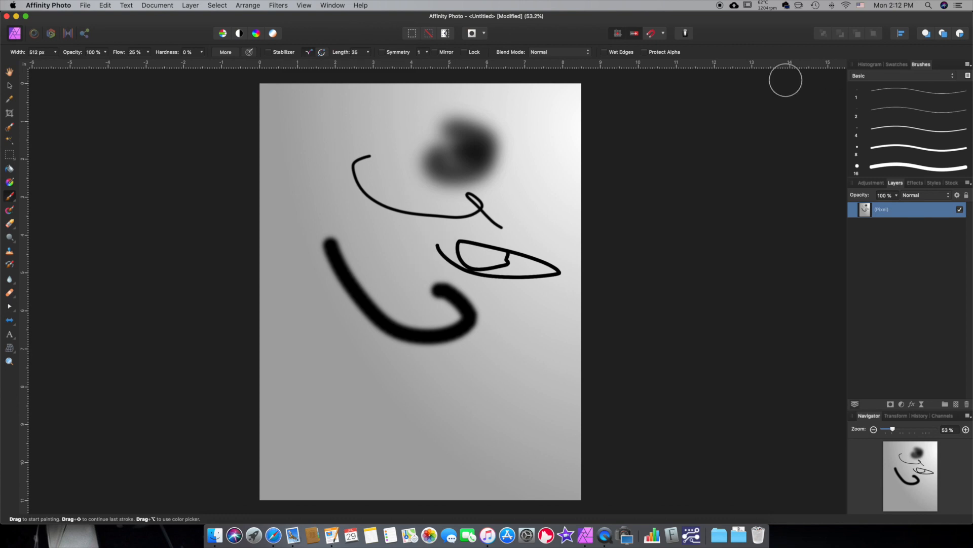
pyautogui.click(304, 6)
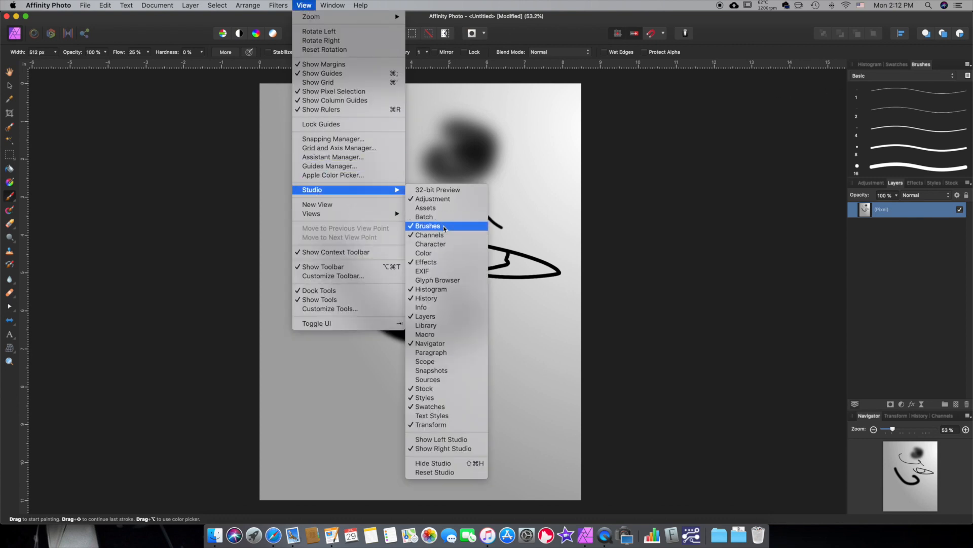
pyautogui.click(447, 252)
pyautogui.click(920, 66)
pyautogui.click(888, 65)
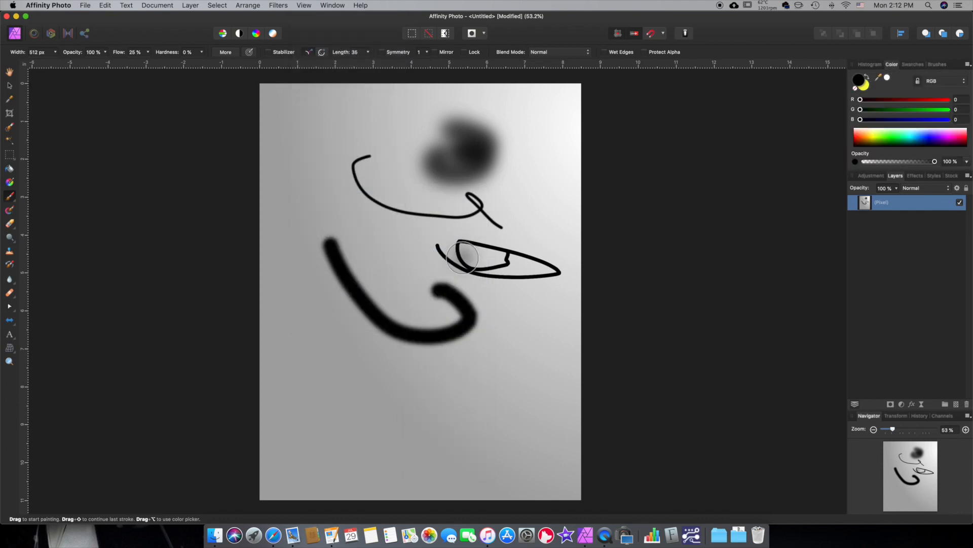
# - Erase a diagonal streak and a large looping line through the painted strokes with the 64 px Erase Brush at 80% hardness
pyautogui.click(9, 224)
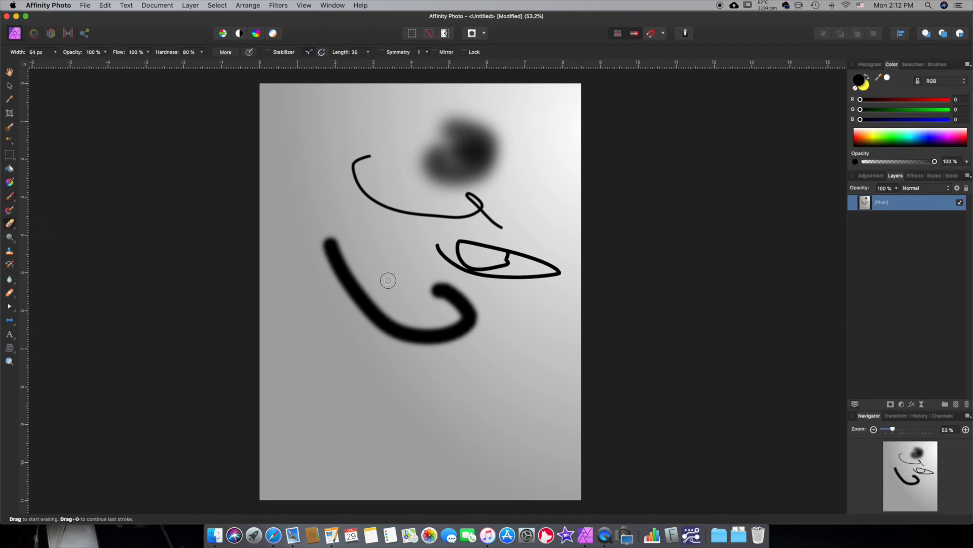
pyautogui.moveTo(407, 266); pyautogui.dragTo(427, 261)
pyautogui.moveTo(417, 228)
pyautogui.mouseDown()
pyautogui.moveTo(452, 353)
pyautogui.moveTo(503, 191)
pyautogui.moveTo(380, 242)
pyautogui.mouseUp()
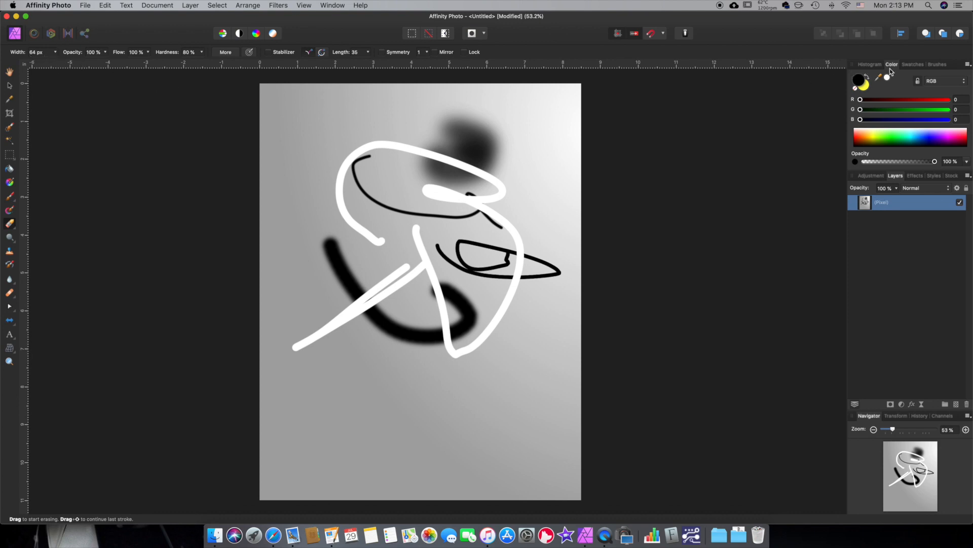
# - Choose the soft 256 px basic brush for the eraser and erase a faint patch below the dark blob
pyautogui.click(937, 65)
pyautogui.scroll(-5, 902, 160)
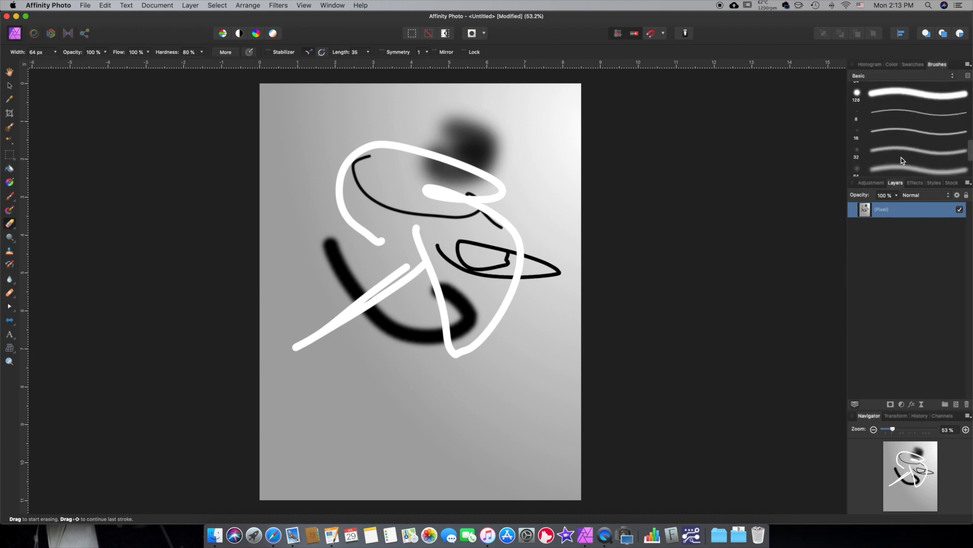
pyautogui.click(879, 150)
pyautogui.moveTo(408, 200)
pyautogui.mouseDown()
pyautogui.moveTo(474, 190)
pyautogui.moveTo(482, 213)
pyautogui.mouseUp()
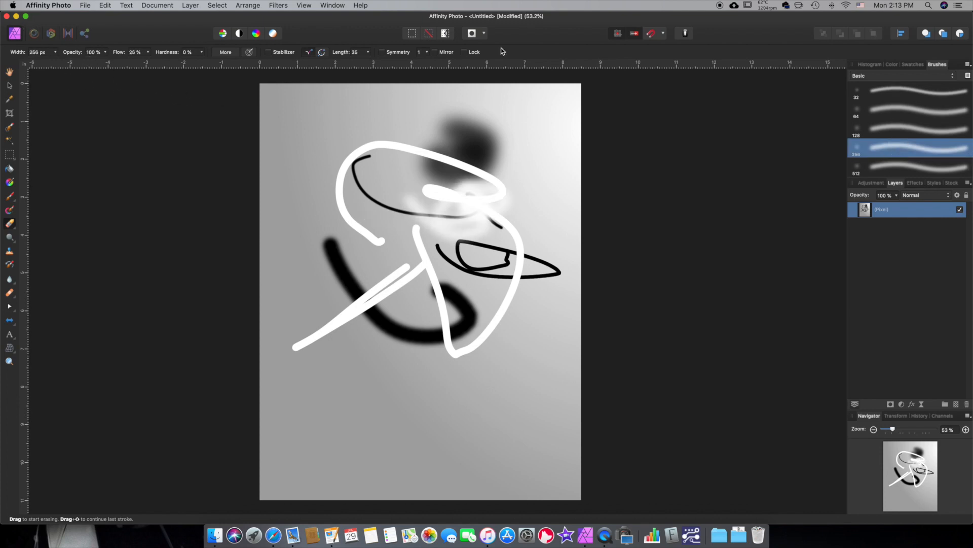
# - Choose the hard 64 px basic brush for the eraser and erase a diagonal line from the upper right down across the strokes
pyautogui.scroll(5, 907, 110)
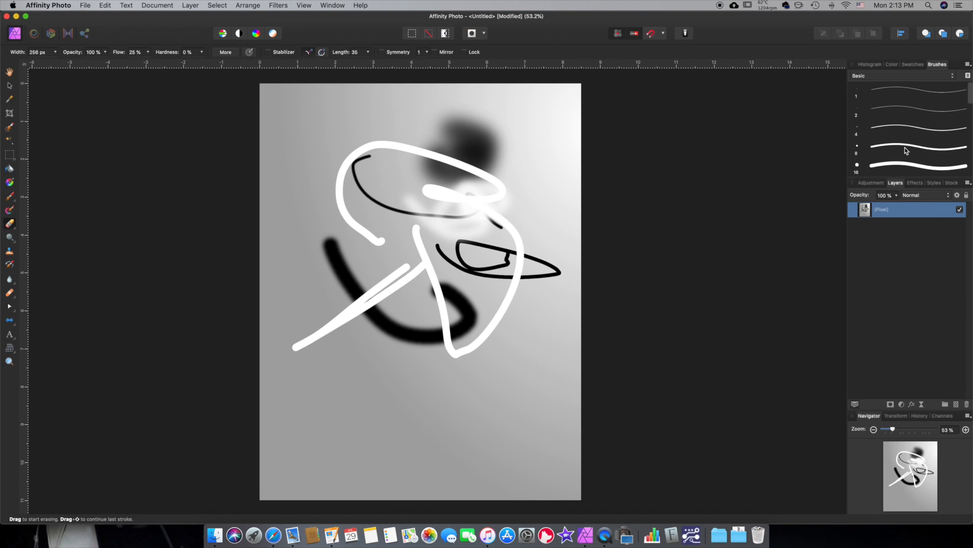
pyautogui.scroll(-2, 892, 158)
pyautogui.click(890, 150)
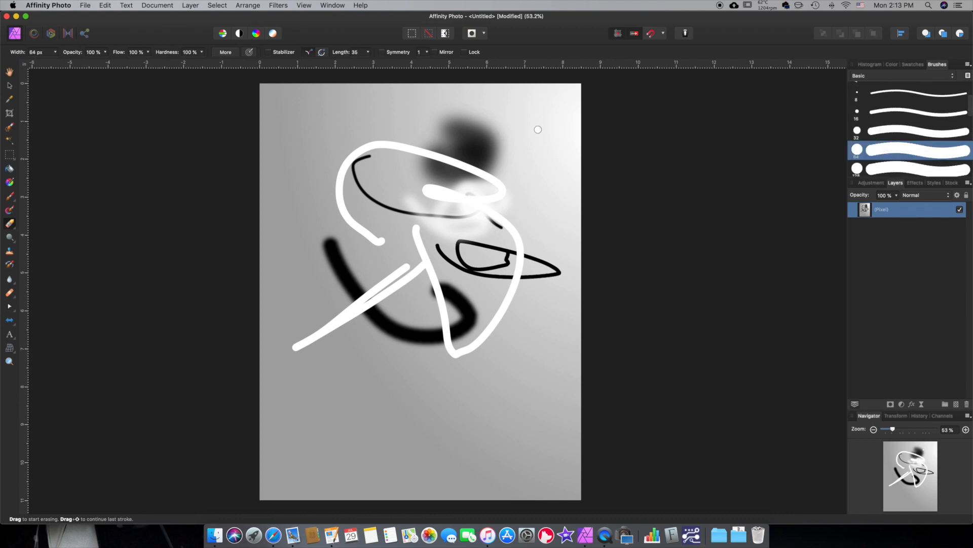
pyautogui.moveTo(539, 130); pyautogui.dragTo(338, 281)
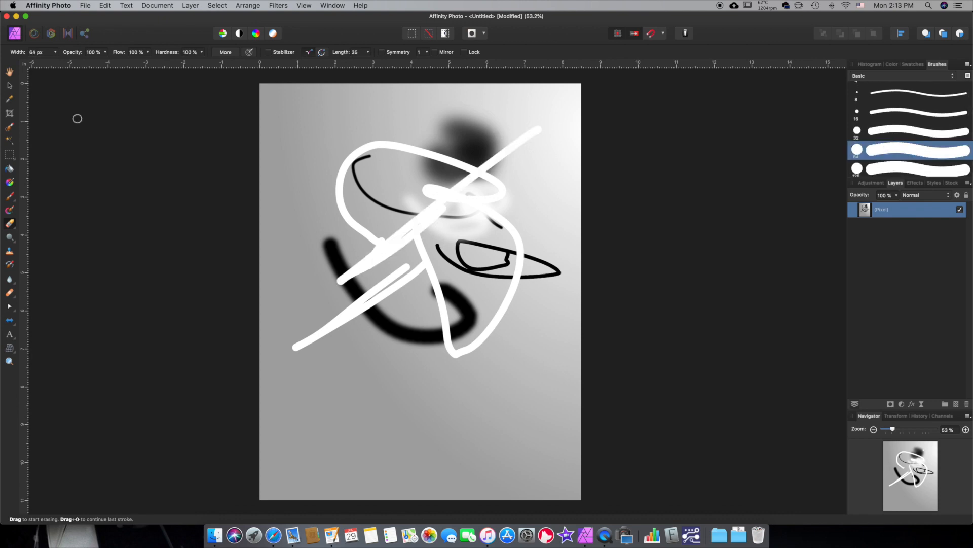
# - Activate the Dodge Brush and the Clone Brush in turn to view their options
pyautogui.click(8, 239)
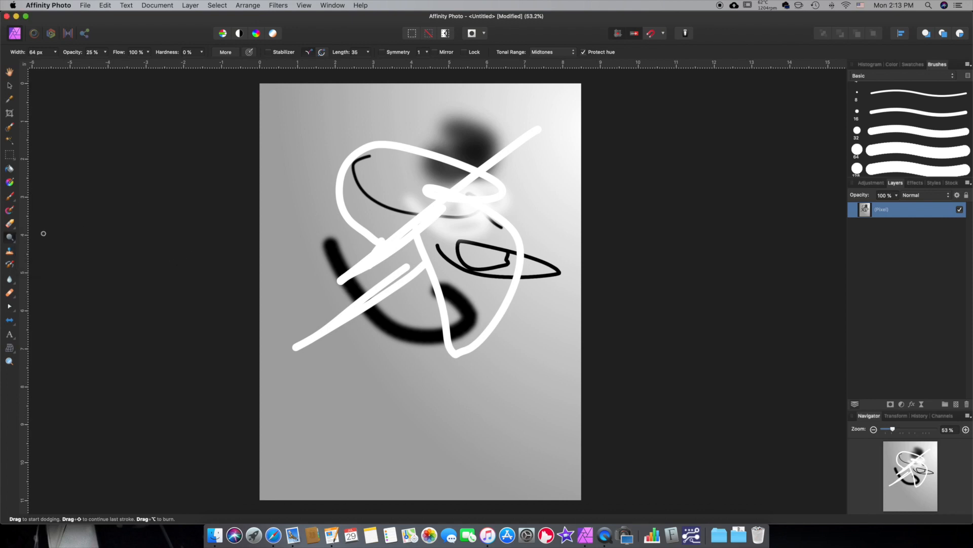
pyautogui.click(10, 256)
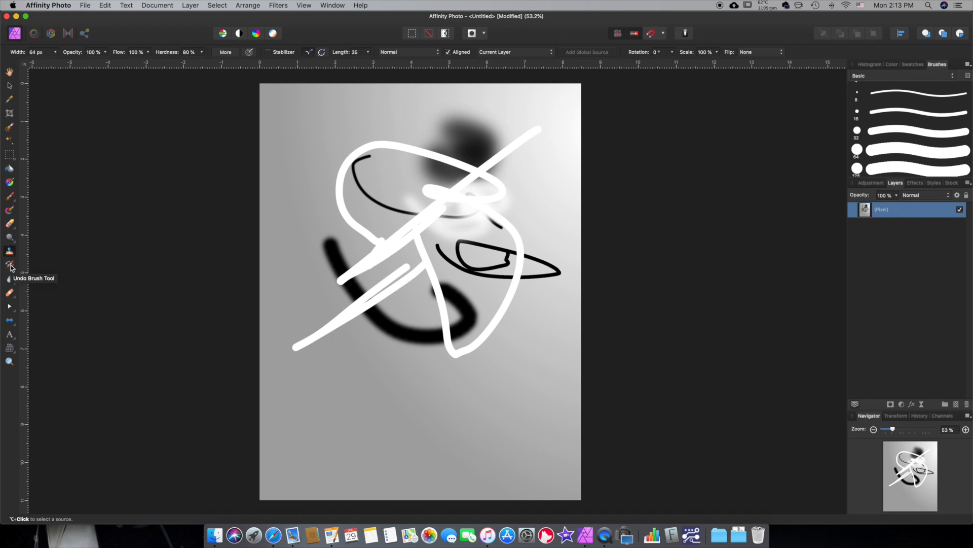
# - Activate the Smudge Brush, raise its flow, and smudge several strokes across the erased loop and thin black curve on the upper page
pyautogui.click(12, 280)
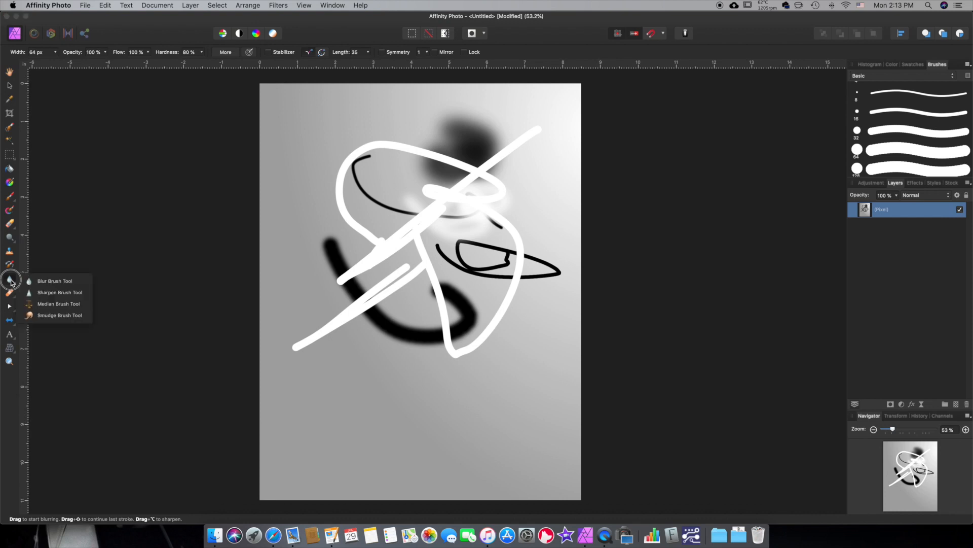
pyautogui.click(56, 315)
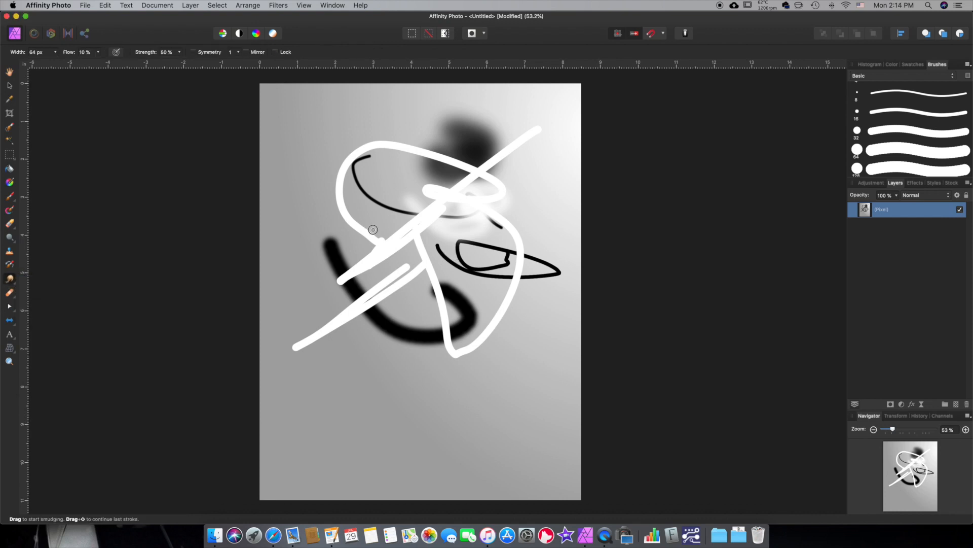
pyautogui.click(98, 52)
pyautogui.moveTo(98, 63); pyautogui.dragTo(151, 64)
pyautogui.moveTo(338, 205); pyautogui.dragTo(443, 241)
pyautogui.moveTo(325, 189); pyautogui.dragTo(431, 212)
pyautogui.moveTo(334, 164); pyautogui.dragTo(469, 184)
pyautogui.moveTo(319, 226); pyautogui.dragTo(427, 208)
# - Switch back to the Blur Brush and move on through the retouching tools to the Node tool
pyautogui.click(9, 278)
pyautogui.click(38, 279)
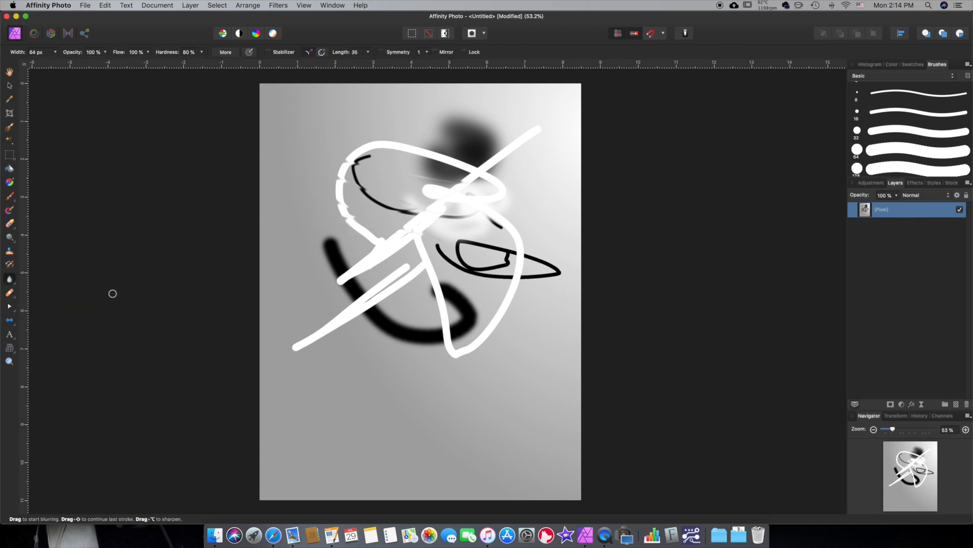
pyautogui.click(10, 293)
pyautogui.click(9, 306)
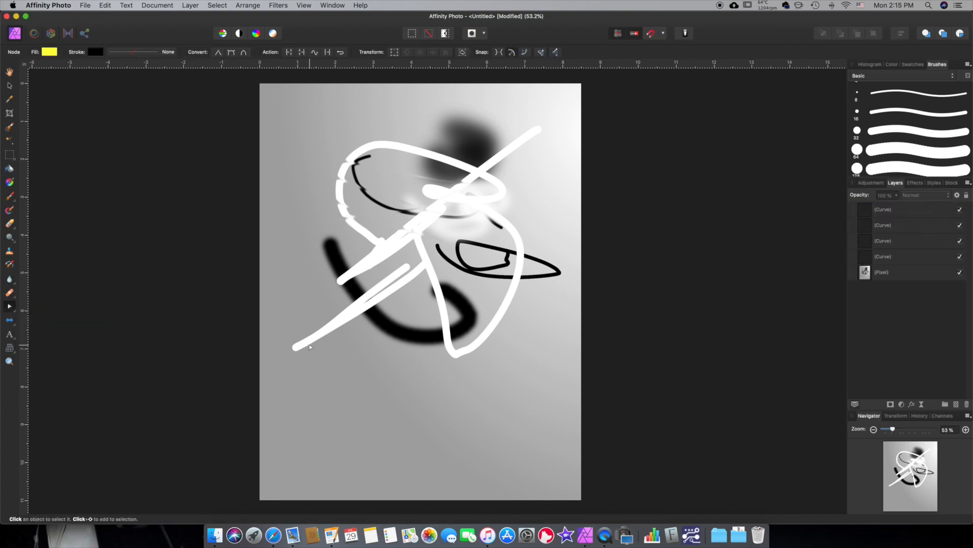
# - Draw a closed five-node shape with the Pen tool on the lower page, curving the outline around its upper-left node
pyautogui.press('p')
pyautogui.click(386, 375)
pyautogui.click(424, 400)
pyautogui.click(496, 370)
pyautogui.click(424, 350)
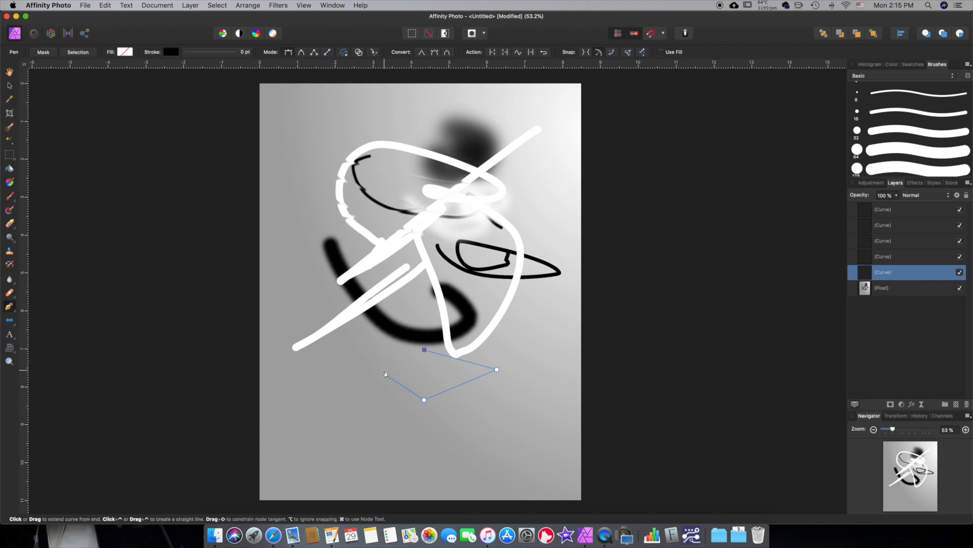
pyautogui.click(372, 337)
pyautogui.moveTo(369, 351)
pyautogui.mouseDown()
pyautogui.moveTo(378, 357)
pyautogui.moveTo(357, 365)
pyautogui.moveTo(354, 351)
pyautogui.mouseUp()
pyautogui.click(386, 374)
# - Reshape the pen outline with the Node tool, shifting the curved node outward and the lower and right corners downward
pyautogui.click(15, 307)
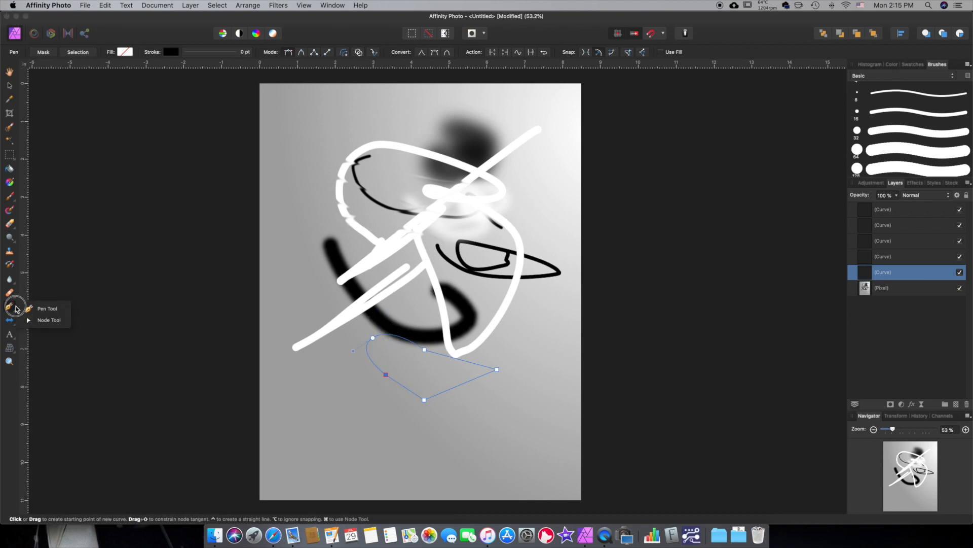
pyautogui.click(47, 320)
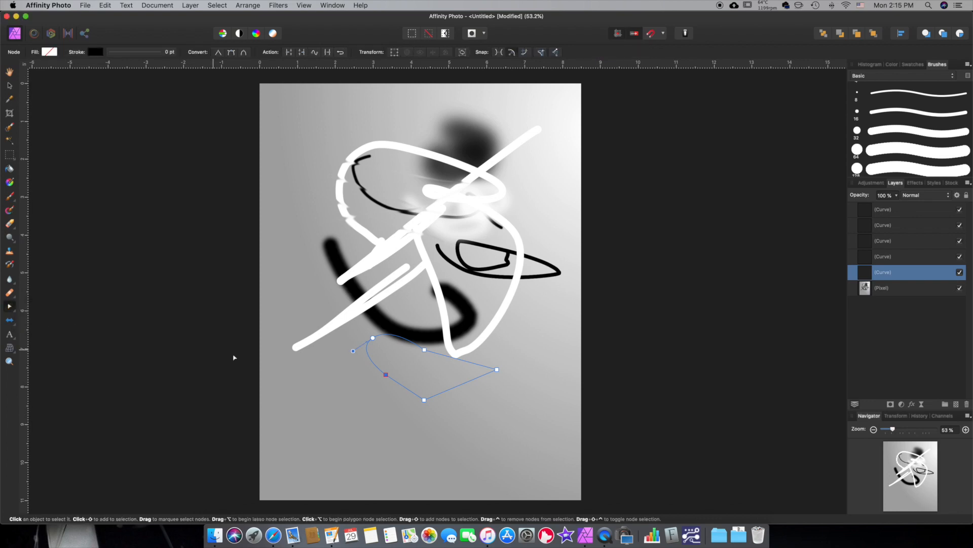
pyautogui.click(374, 338)
pyautogui.moveTo(373, 339); pyautogui.dragTo(362, 342)
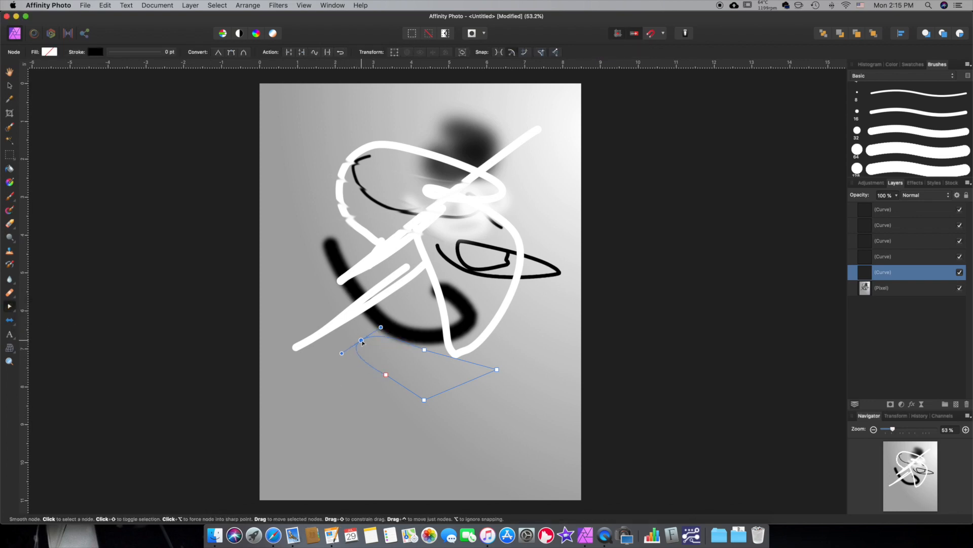
pyautogui.moveTo(386, 374); pyautogui.dragTo(358, 406)
pyautogui.moveTo(424, 400); pyautogui.dragTo(430, 427)
pyautogui.moveTo(495, 371); pyautogui.dragTo(479, 411)
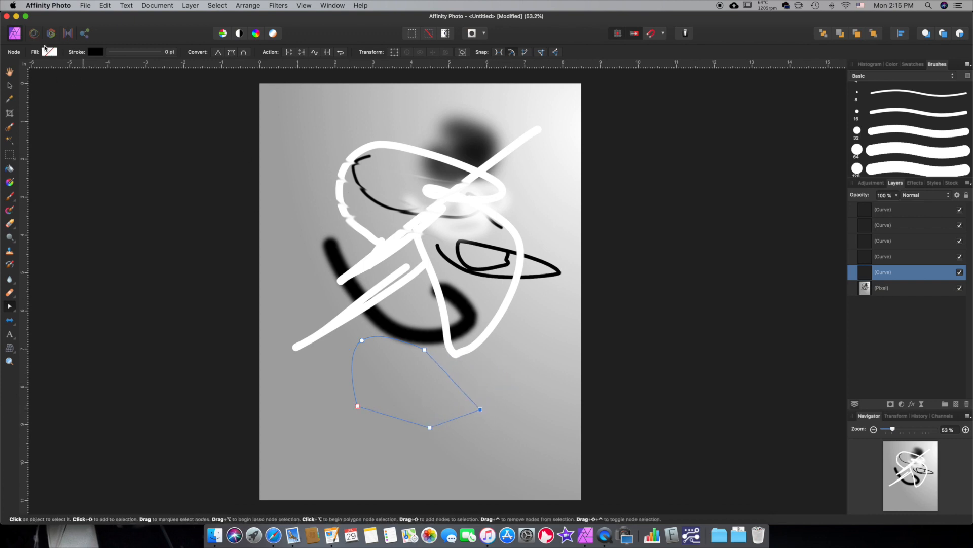
# - Give the shape a 4.5 pt black stroke and a red fill, then deselect it
pyautogui.click(95, 52)
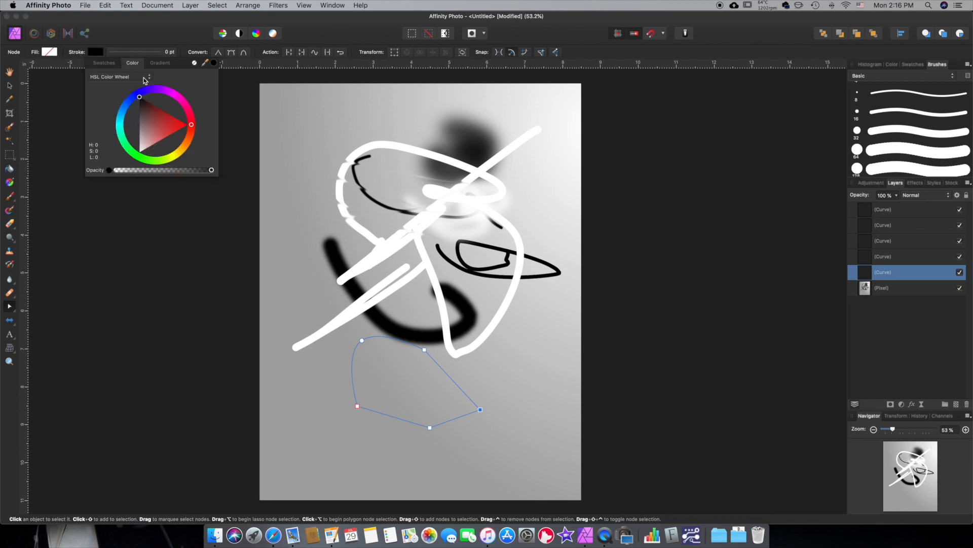
pyautogui.click(170, 52)
pyautogui.click(169, 52)
pyautogui.click(169, 52)
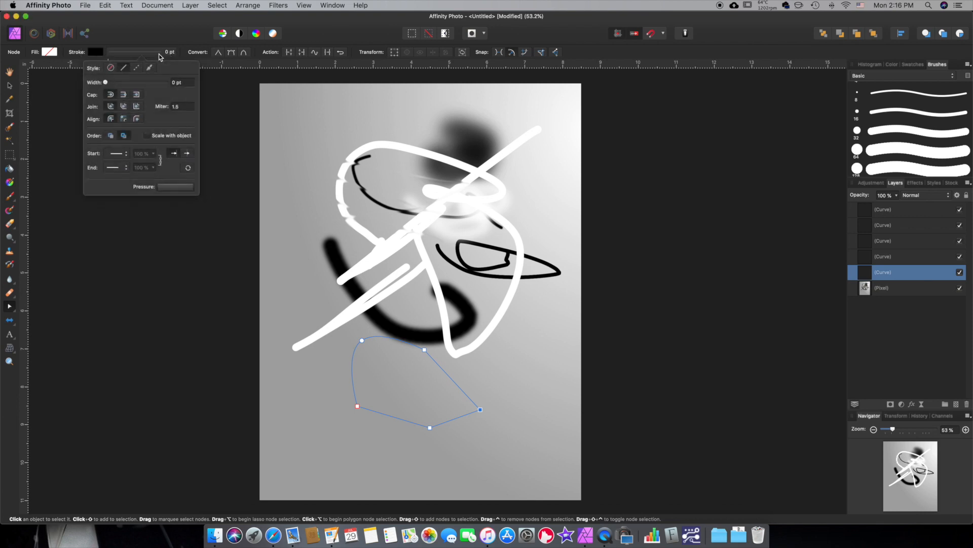
pyautogui.moveTo(106, 82)
pyautogui.mouseDown()
pyautogui.moveTo(130, 85)
pyautogui.moveTo(120, 85)
pyautogui.mouseUp()
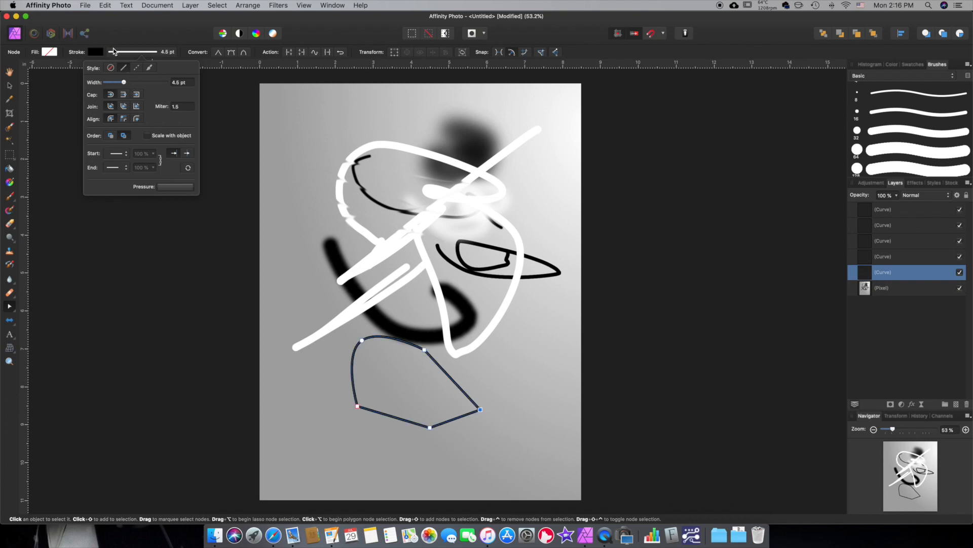
pyautogui.click(50, 53)
pyautogui.moveTo(122, 127); pyautogui.dragTo(138, 123)
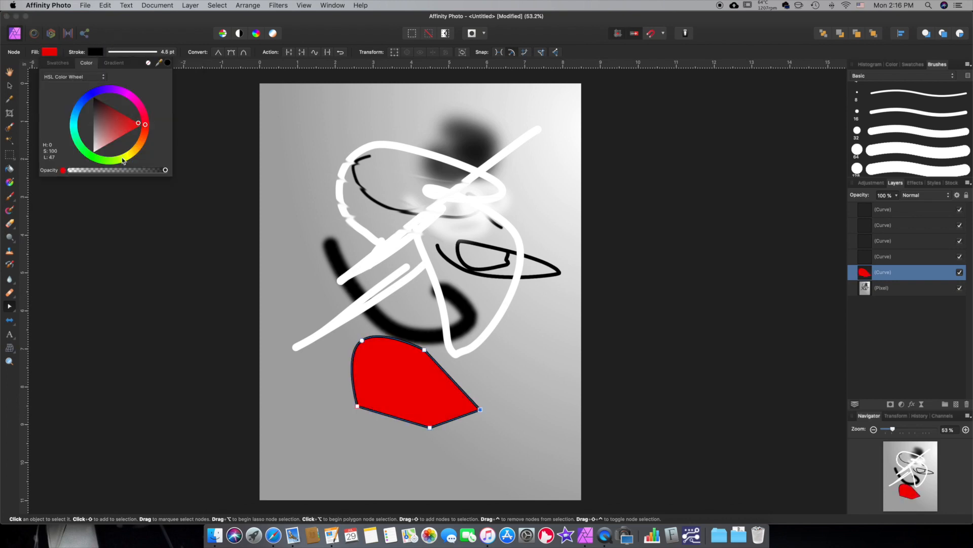
pyautogui.click(216, 274)
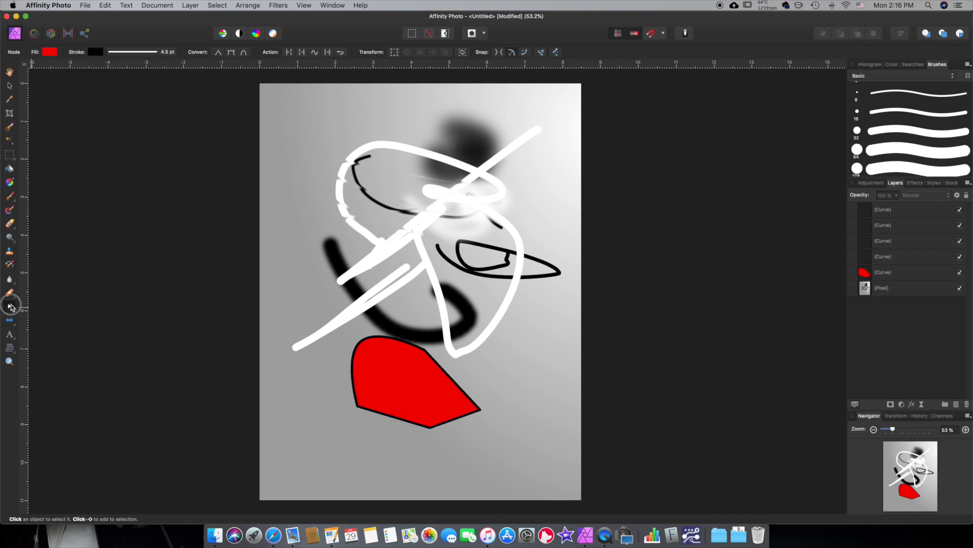
# - Move the red shape's lower-left and upper-right nodes outward and bulge its upper edge with the smooth node's handle
pyautogui.click(357, 405)
pyautogui.moveTo(357, 406)
pyautogui.mouseDown()
pyautogui.moveTo(333, 404)
pyautogui.moveTo(344, 403)
pyautogui.mouseUp()
pyautogui.moveTo(424, 349); pyautogui.dragTo(461, 323)
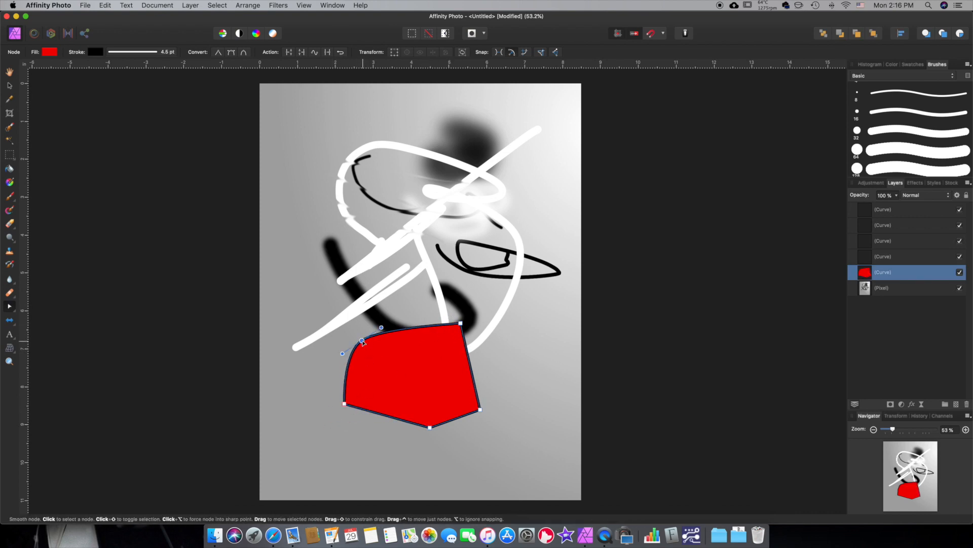
pyautogui.moveTo(382, 328); pyautogui.dragTo(395, 281)
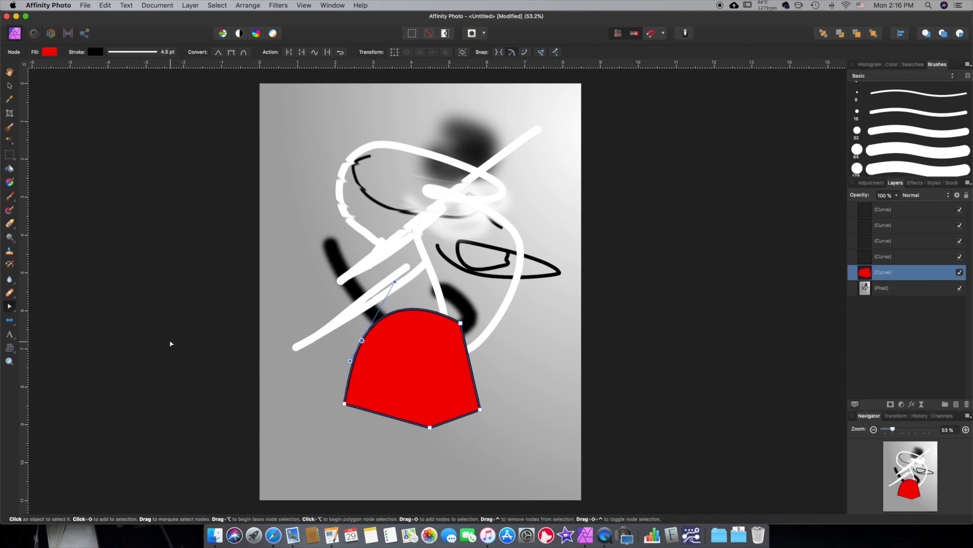
# - Pull the middle of the red shape's upper curve upward into a tall peak with the Node tool
pyautogui.click(10, 306)
pyautogui.click(48, 307)
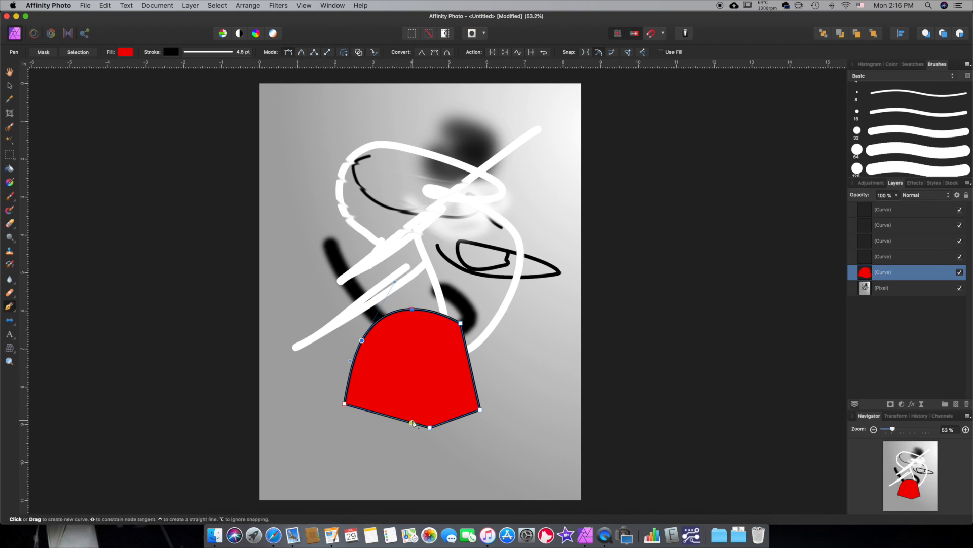
pyautogui.click(9, 307)
pyautogui.click(41, 320)
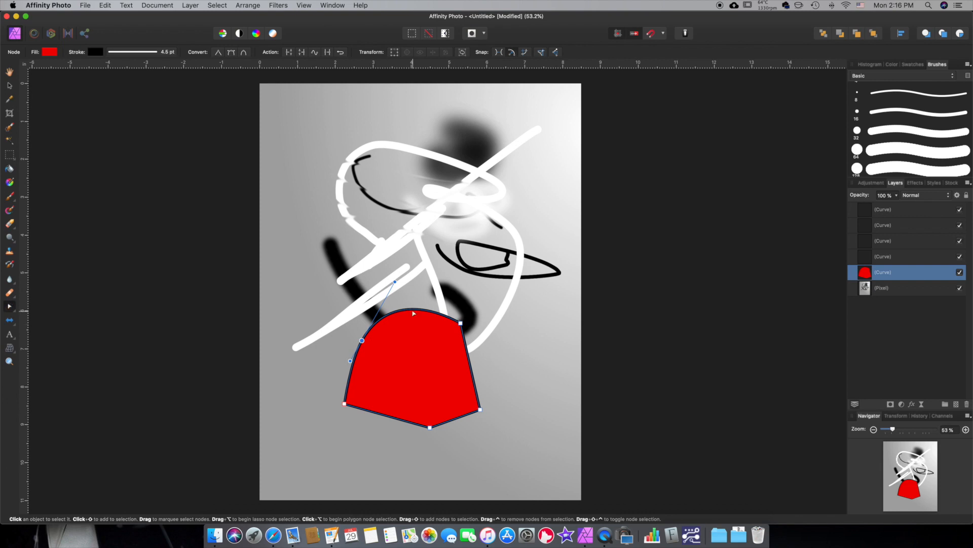
pyautogui.moveTo(414, 313); pyautogui.dragTo(412, 265)
# - Draw a cog with the Cog tool on the upper-left part of the page and select it for moving
pyautogui.click(10, 320)
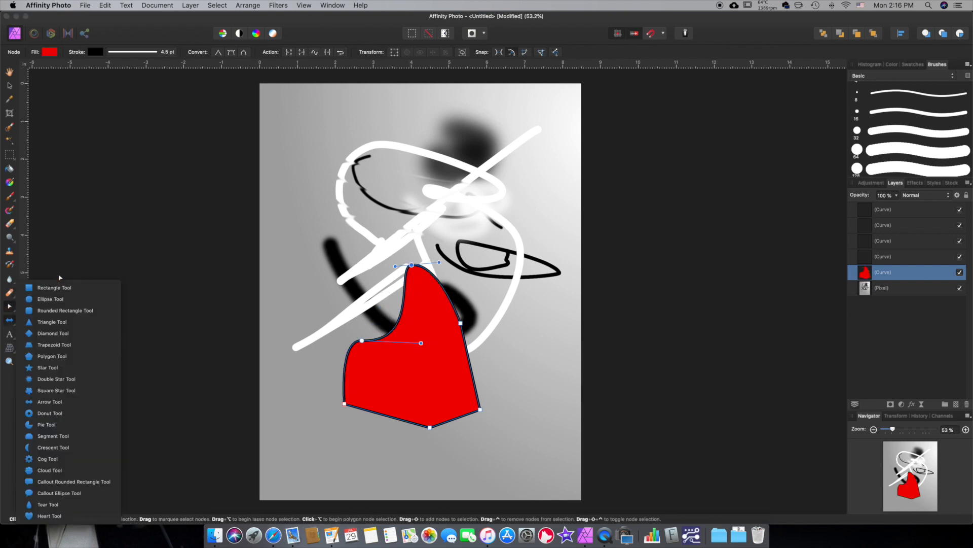
pyautogui.click(40, 322)
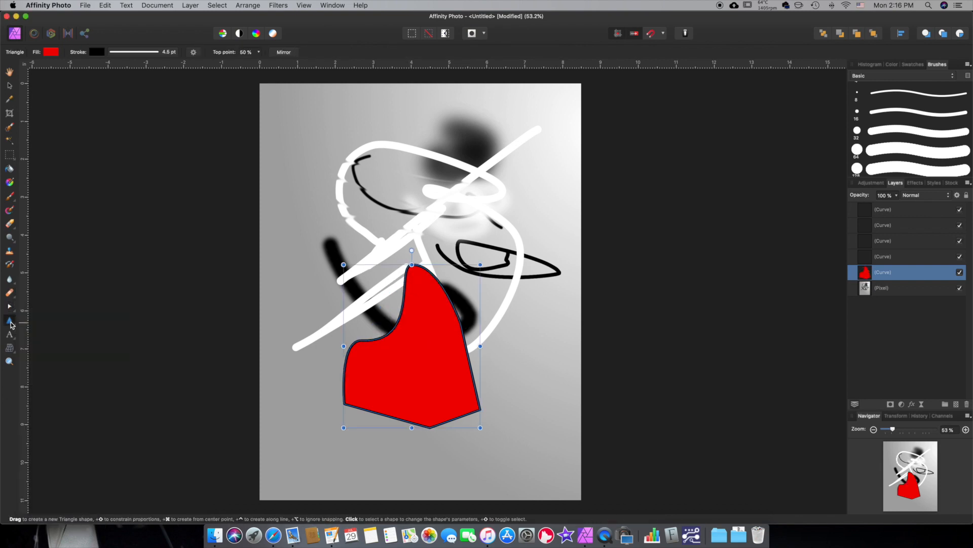
pyautogui.click(10, 322)
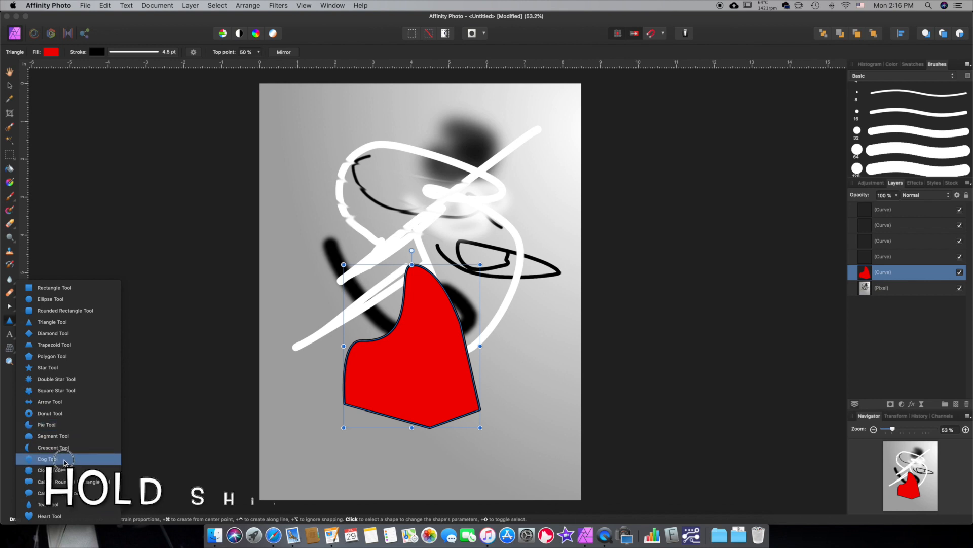
pyautogui.click(55, 459)
pyautogui.moveTo(379, 174); pyautogui.dragTo(517, 231)
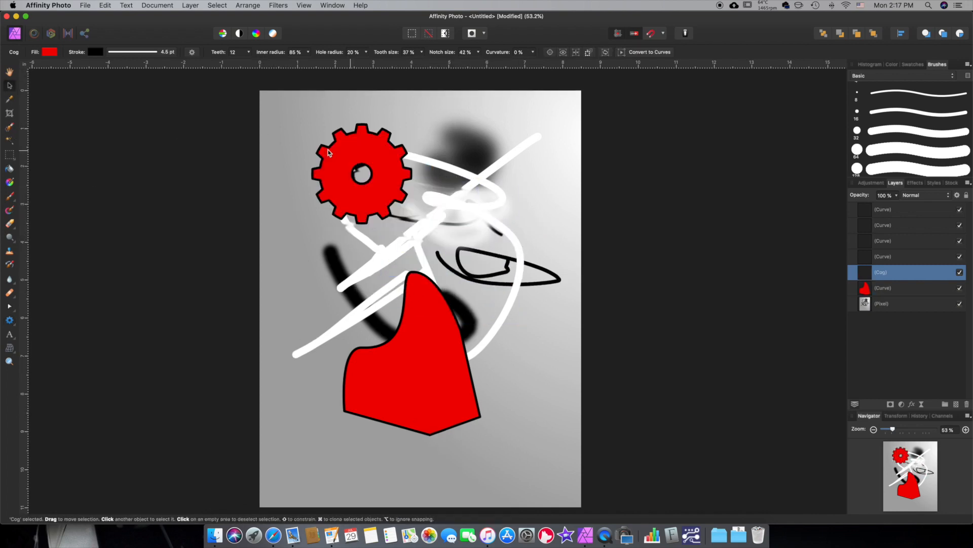
pyautogui.press('v')
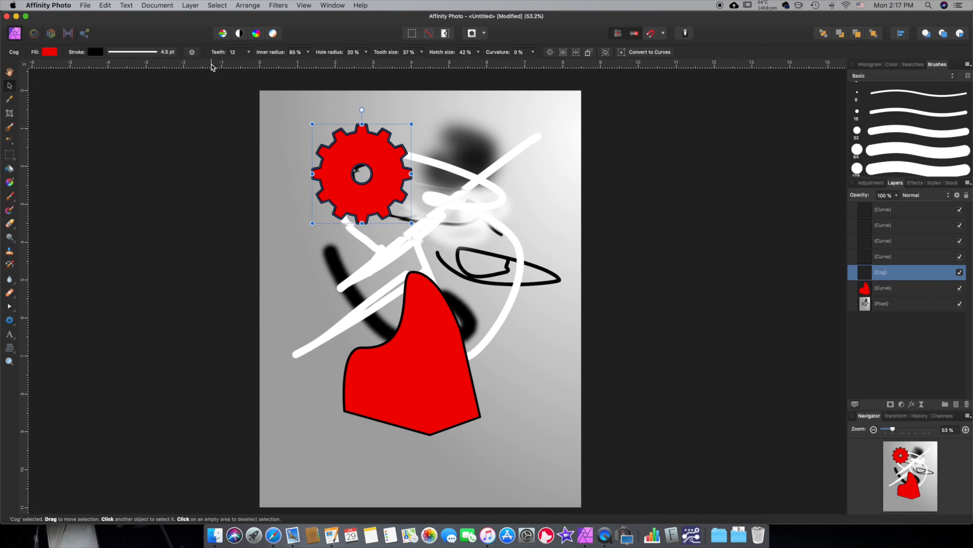
# - Apply the three-blade radiation preset to the cog, then replace it with the preset of three wide curved blades
pyautogui.click(192, 52)
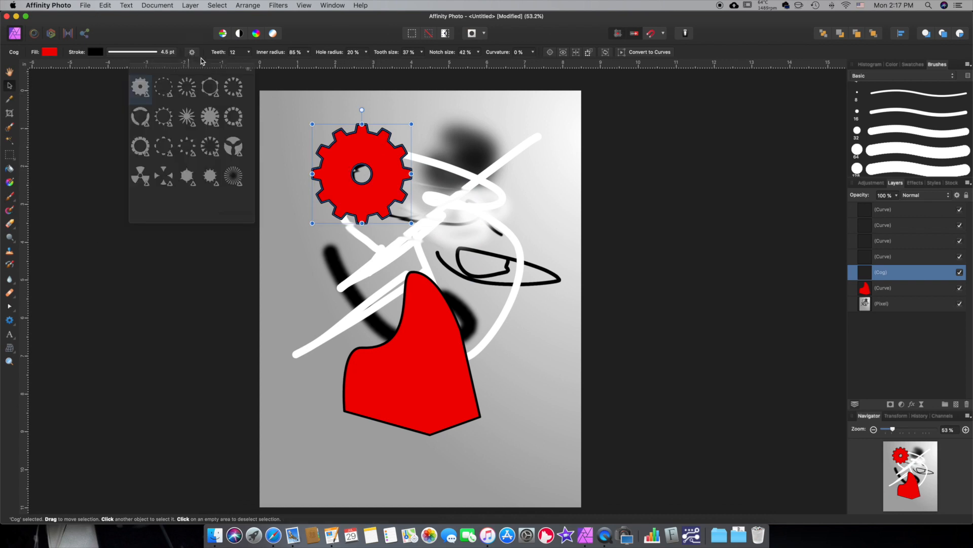
pyautogui.click(132, 198)
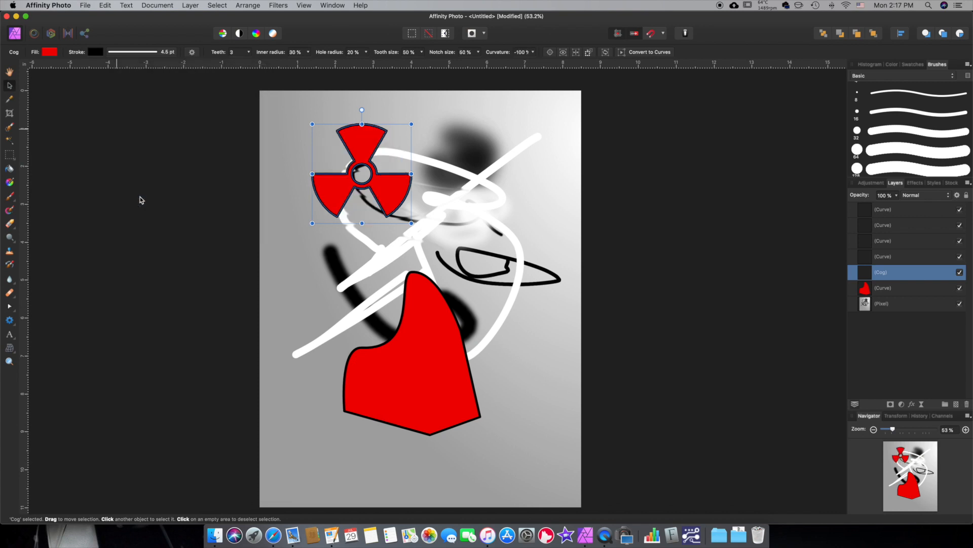
pyautogui.click(192, 52)
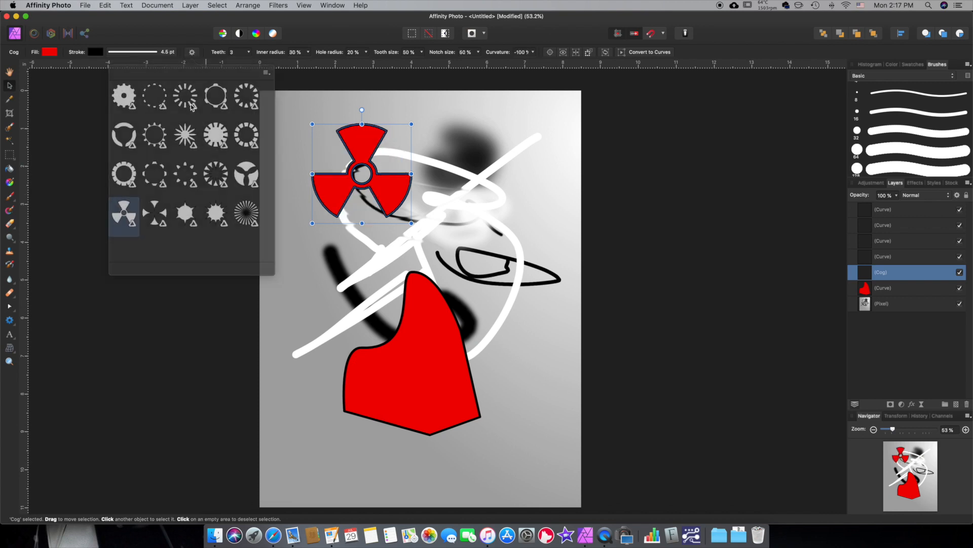
pyautogui.click(241, 171)
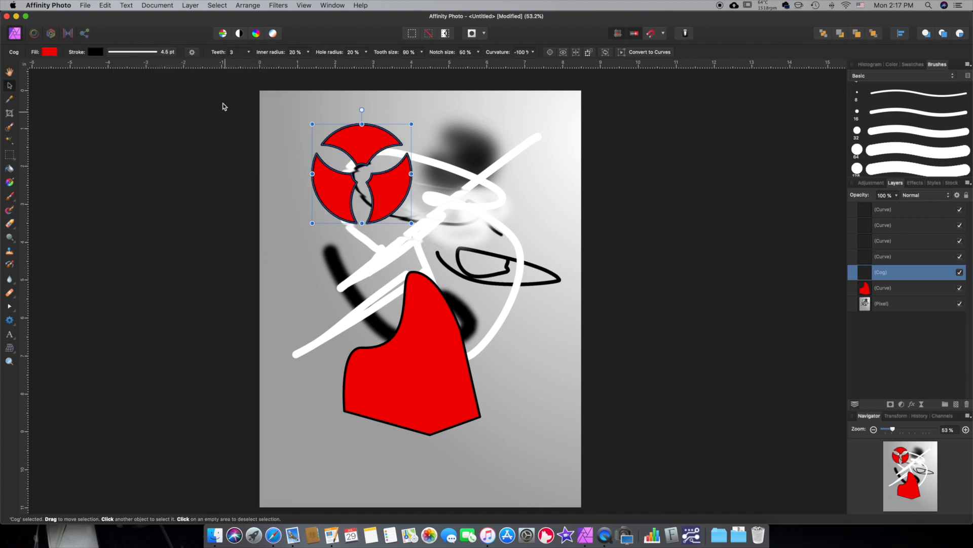
# - Shift the three-blade cog slightly and adjust its shape by its nodes, setting the notch size to 53%
pyautogui.moveTo(353, 138); pyautogui.dragTo(358, 172)
pyautogui.scroll(1, 350, 144)
pyautogui.press('a')
pyautogui.hscroll(-1, 372, 158)
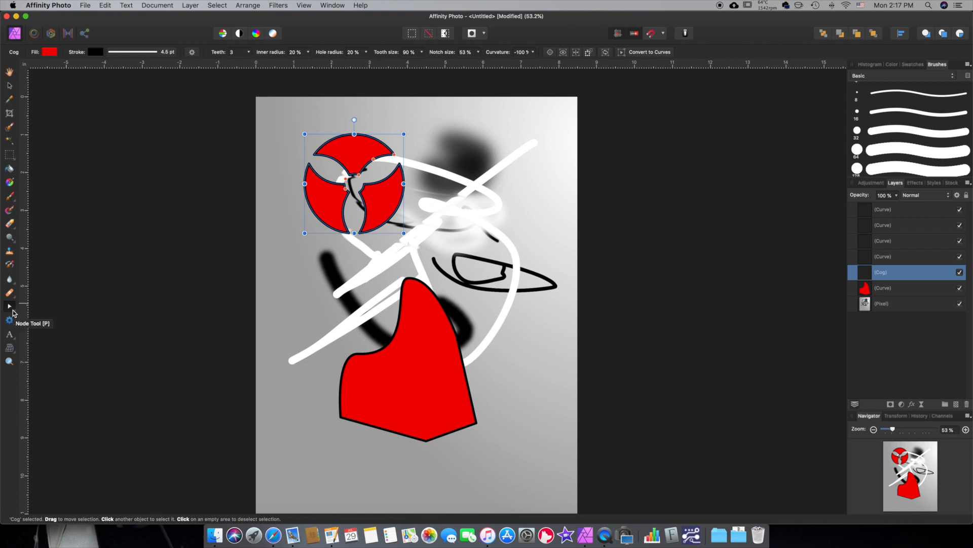
pyautogui.moveTo(359, 175); pyautogui.dragTo(389, 150)
# - Enlarge the three-blade cog, rotate it and reposition it on the upper page
pyautogui.moveTo(404, 233); pyautogui.dragTo(459, 265)
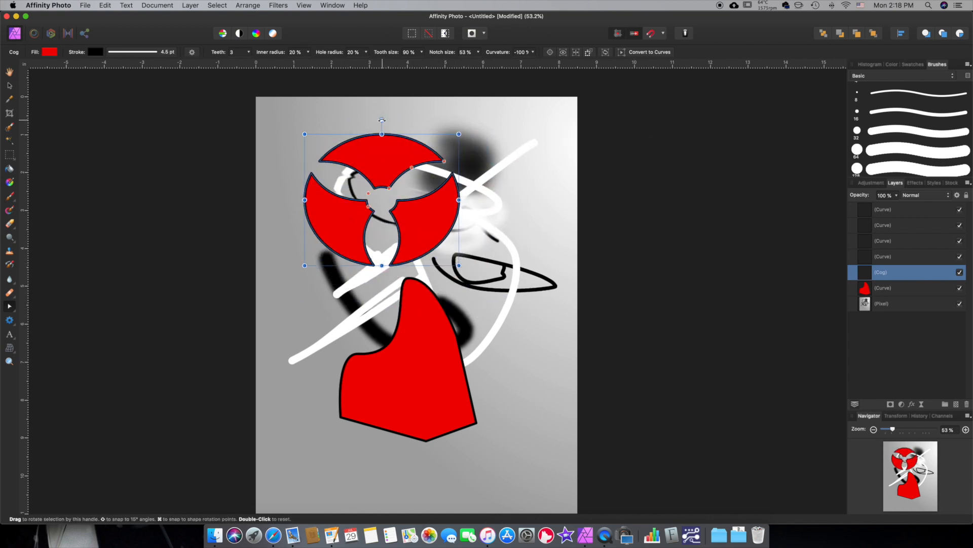
pyautogui.moveTo(381, 119); pyautogui.dragTo(297, 270)
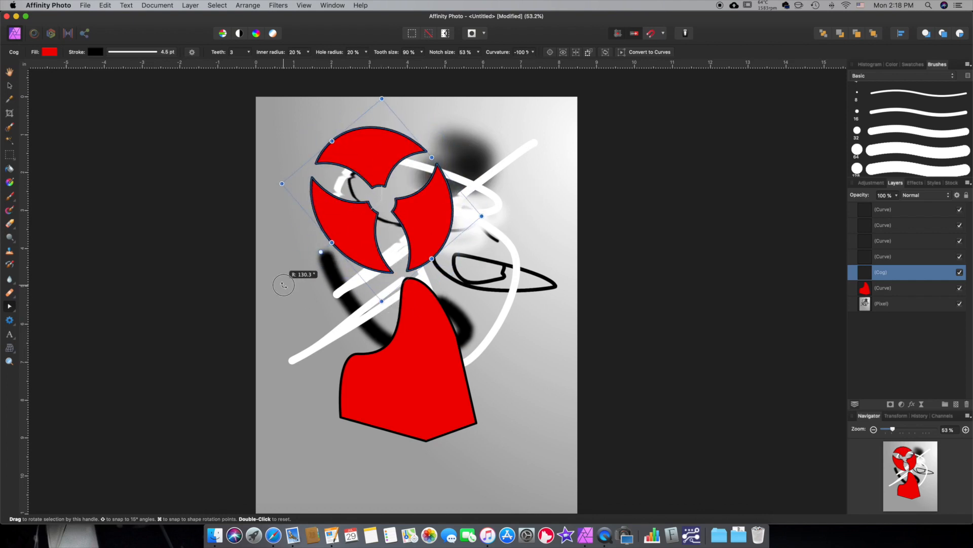
pyautogui.click(9, 85)
pyautogui.moveTo(405, 228); pyautogui.dragTo(435, 255)
pyautogui.moveTo(411, 124); pyautogui.dragTo(410, 166)
pyautogui.moveTo(404, 218); pyautogui.dragTo(393, 152)
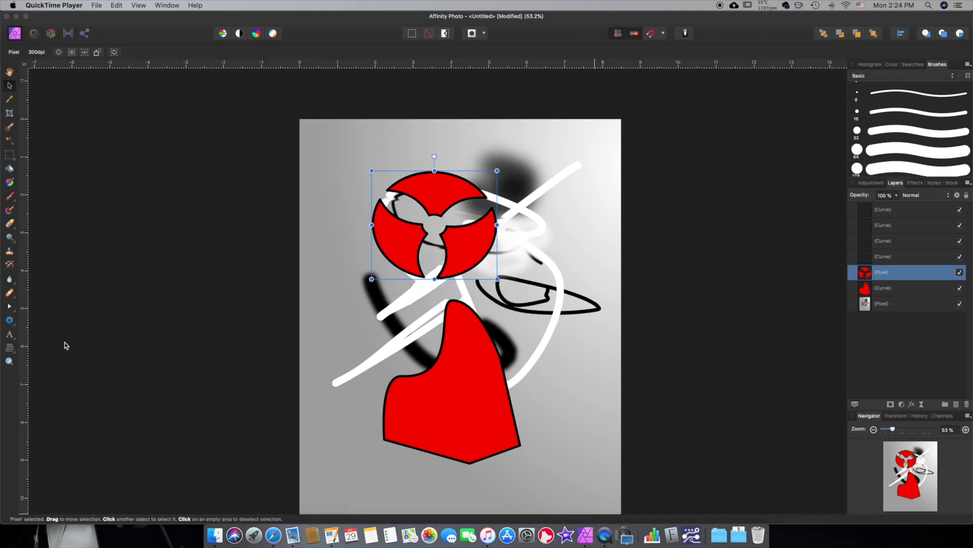
# - Add large artistic text reading "dfdff" across the lower red shape
pyautogui.click(13, 339)
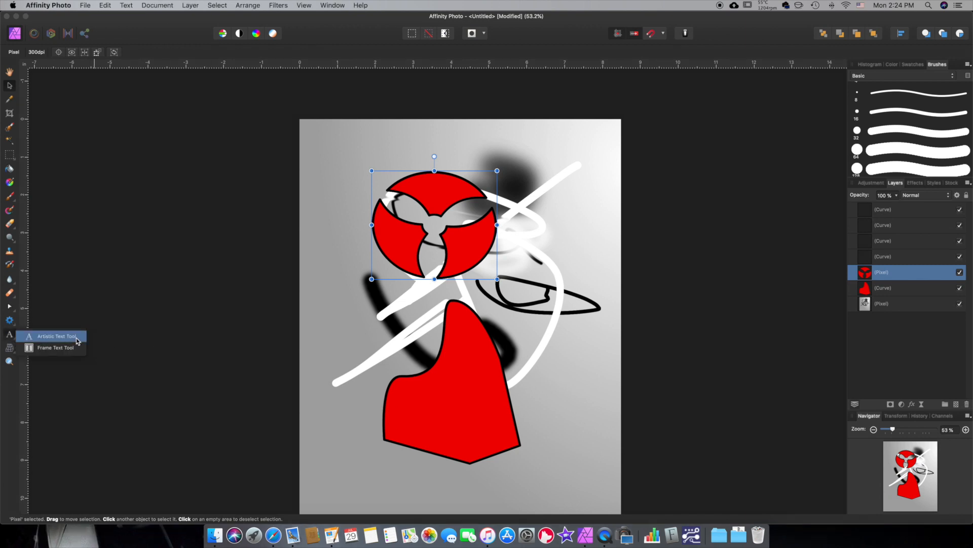
pyautogui.click(40, 335)
pyautogui.moveTo(314, 299); pyautogui.dragTo(447, 429)
pyautogui.write('dfdf')
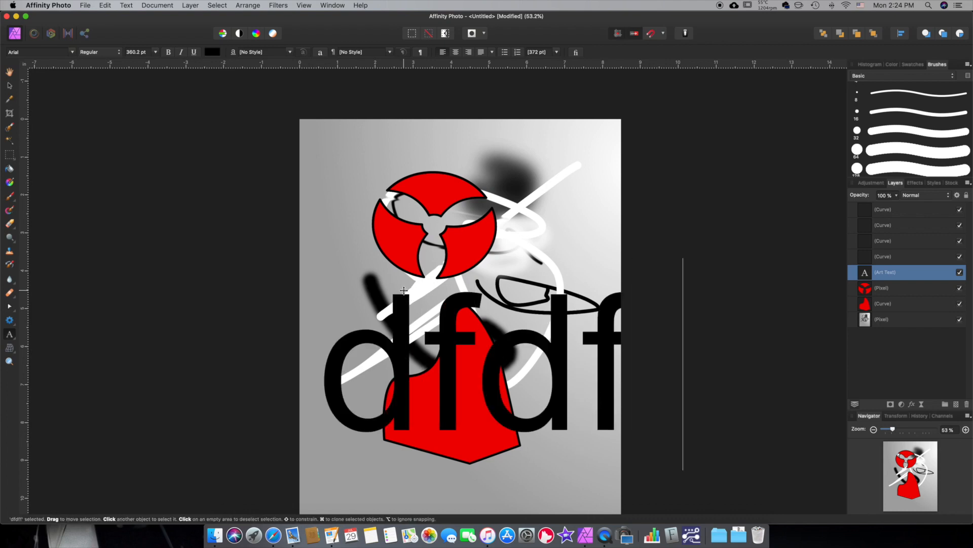
# - Set the "dfdff" text to Adobe Fangsong Std at 144 pt and move it up between the two red shapes
pyautogui.press('super+a')
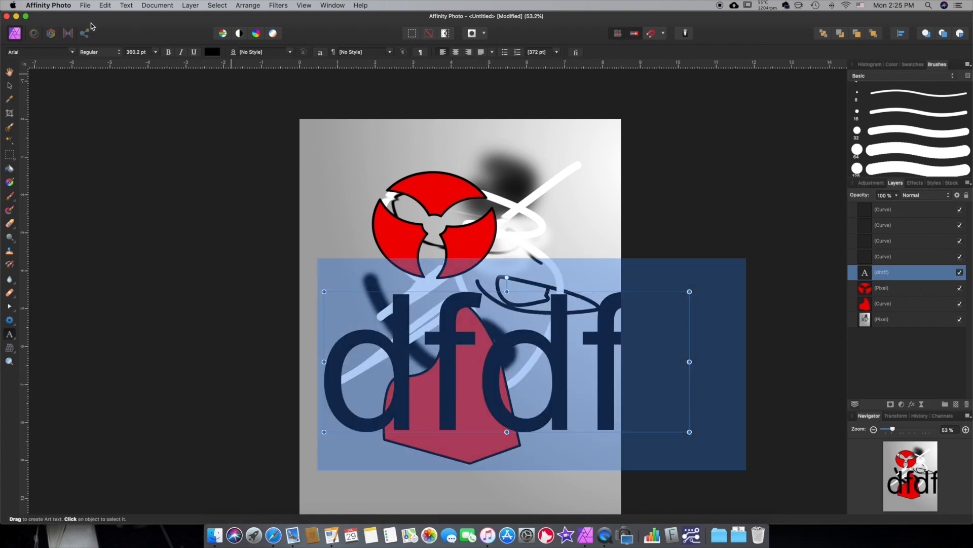
pyautogui.click(63, 53)
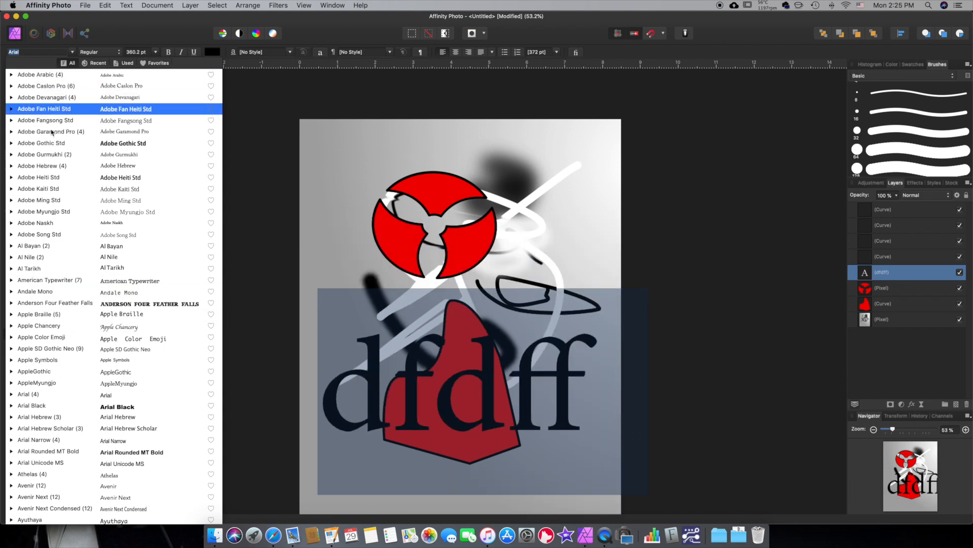
pyautogui.click(55, 123)
pyautogui.click(155, 53)
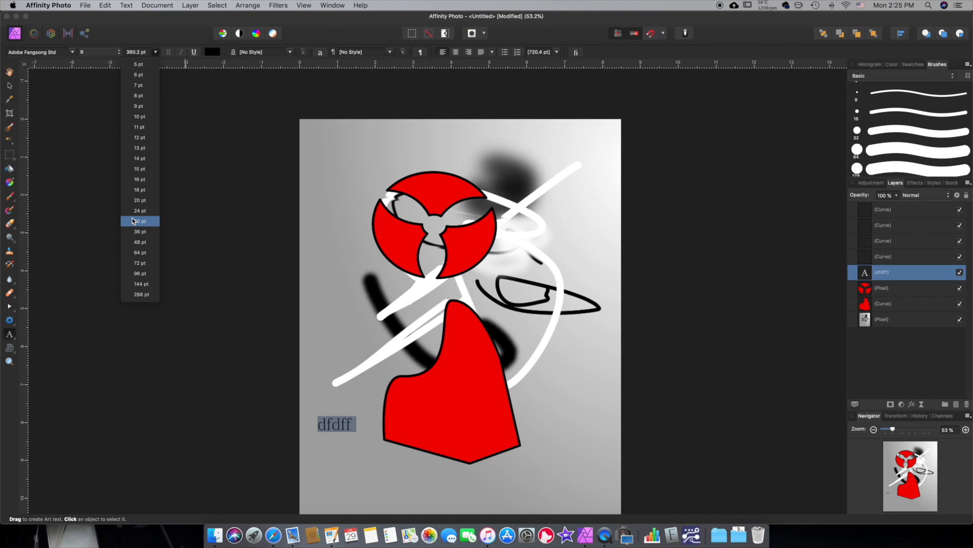
pyautogui.click(141, 284)
pyautogui.click(9, 85)
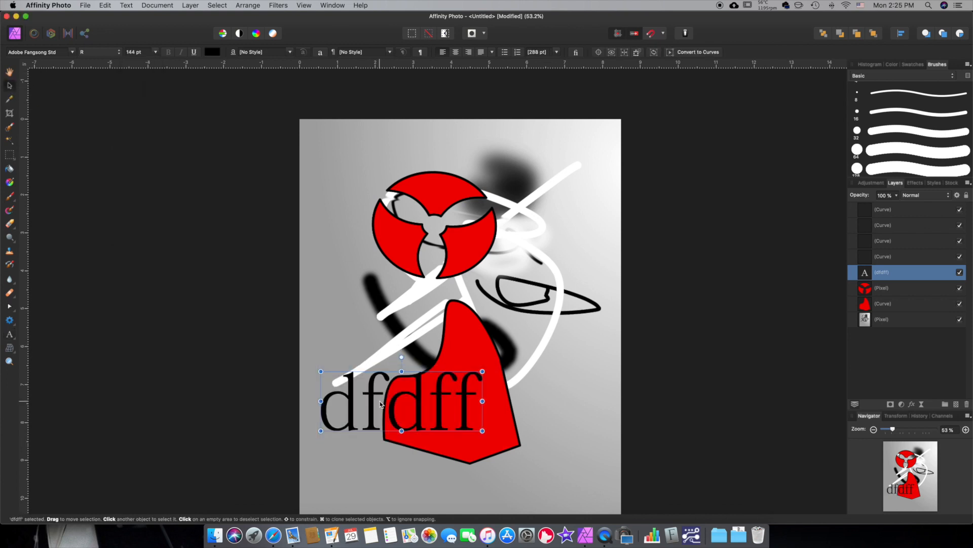
pyautogui.moveTo(376, 406); pyautogui.dragTo(406, 293)
# - Add a text frame above the upper red shape and fill it with random letters beginning "sdfsdfsf"
pyautogui.click(9, 334)
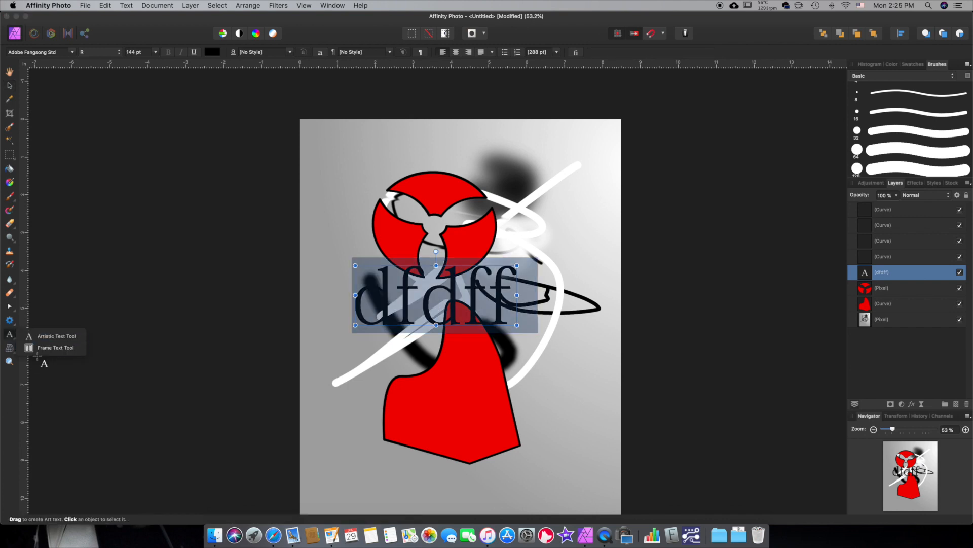
pyautogui.click(50, 351)
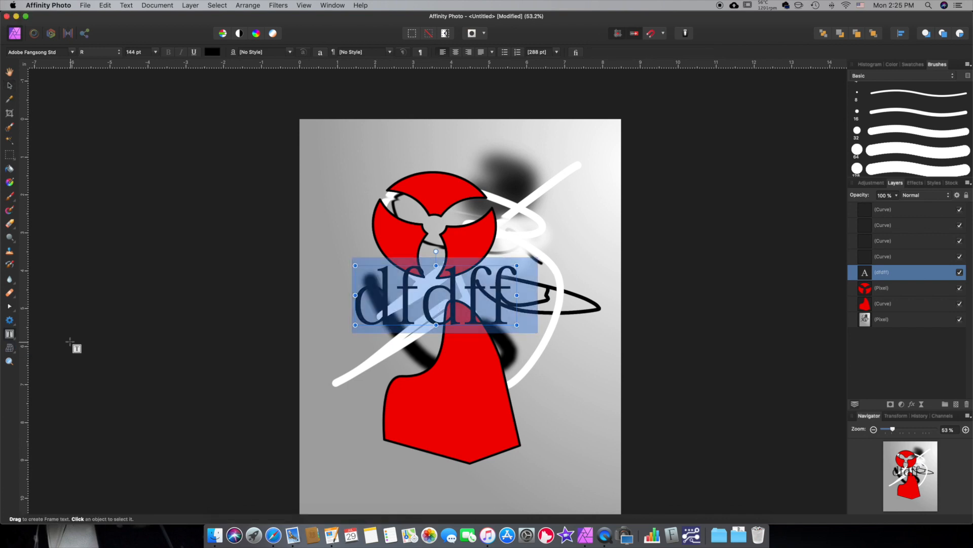
pyautogui.moveTo(349, 144); pyautogui.dragTo(472, 213)
pyautogui.write('sdfsdfsfsdfsdfsdfsdfsdfsfsfs')
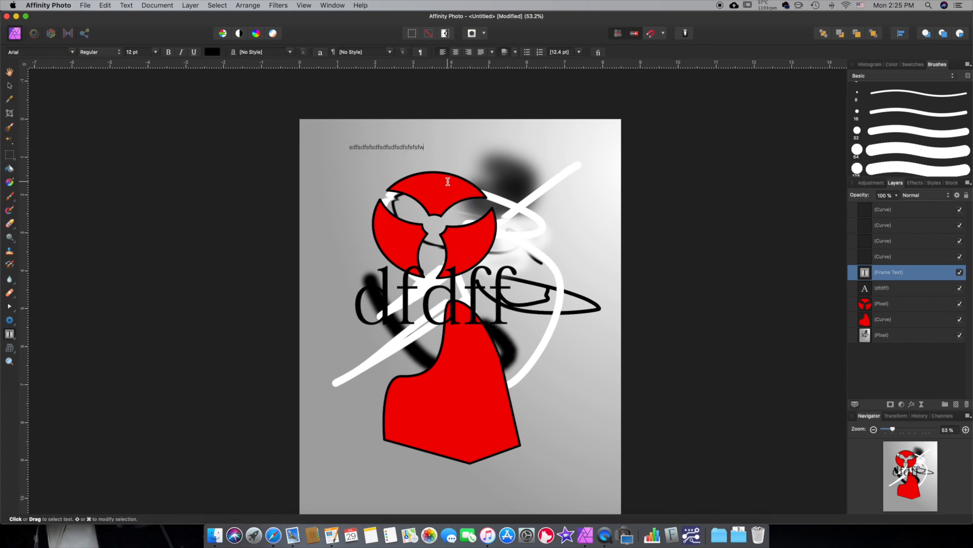
pyautogui.write('fwefwfw')
pyautogui.press('Escape')
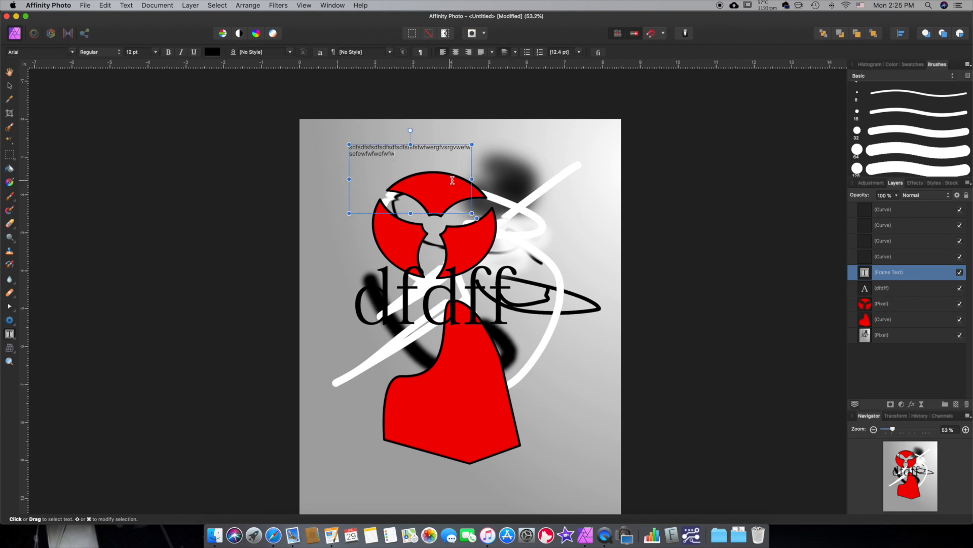
pyautogui.click(11, 335)
pyautogui.click(40, 336)
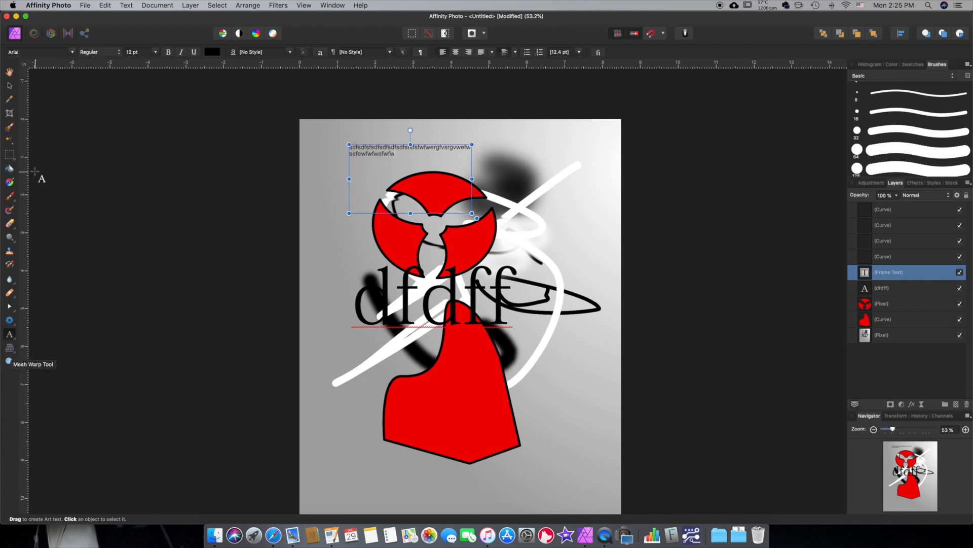
# - Move the three-blade cog toward the page's left edge, keeping it at the same height
pyautogui.click(9, 85)
pyautogui.click(409, 250)
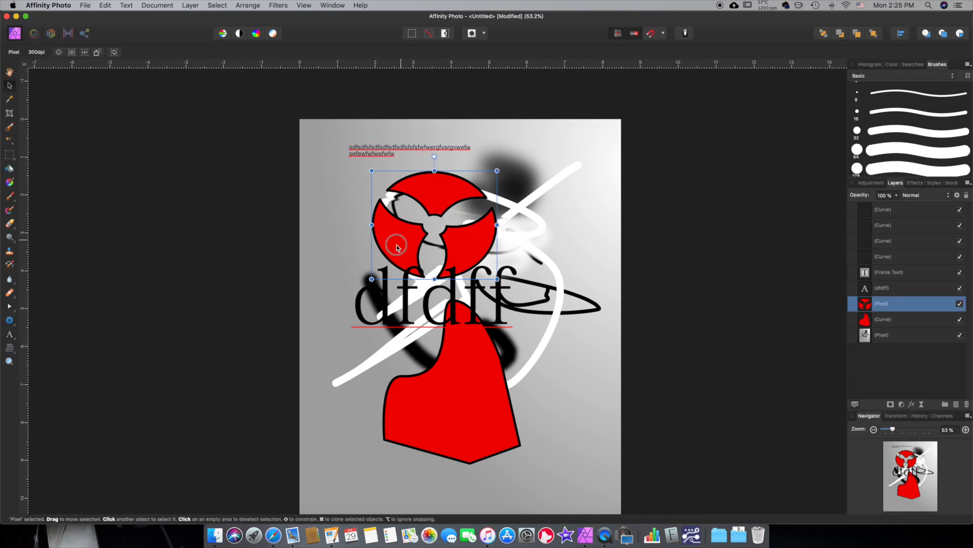
pyautogui.moveTo(410, 250); pyautogui.dragTo(345, 250)
# - Try to distort the three-blade cog with Mesh Warp by pulling its corner points and curve handles inward
pyautogui.click(11, 349)
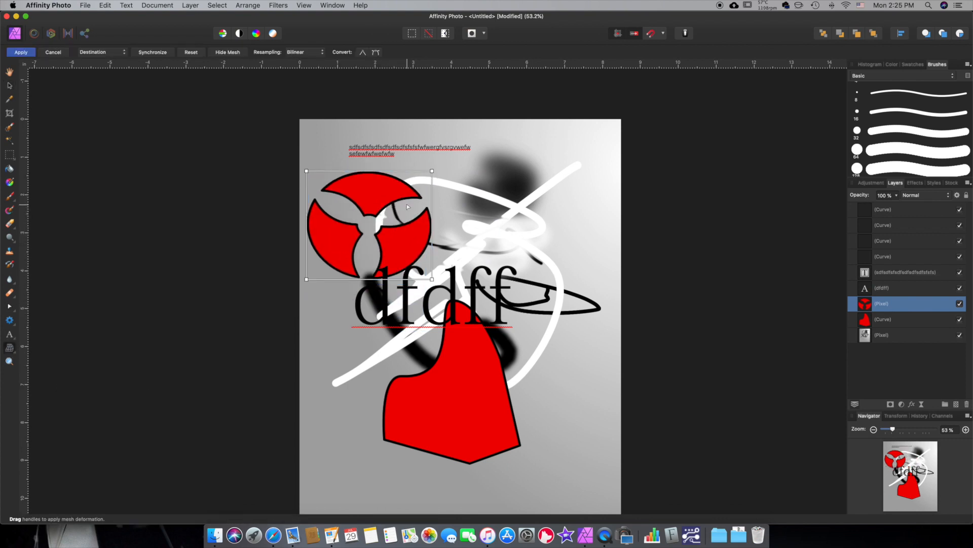
pyautogui.moveTo(432, 172)
pyautogui.mouseDown()
pyautogui.moveTo(459, 200)
pyautogui.moveTo(436, 188)
pyautogui.mouseUp()
pyautogui.moveTo(435, 224); pyautogui.dragTo(392, 199)
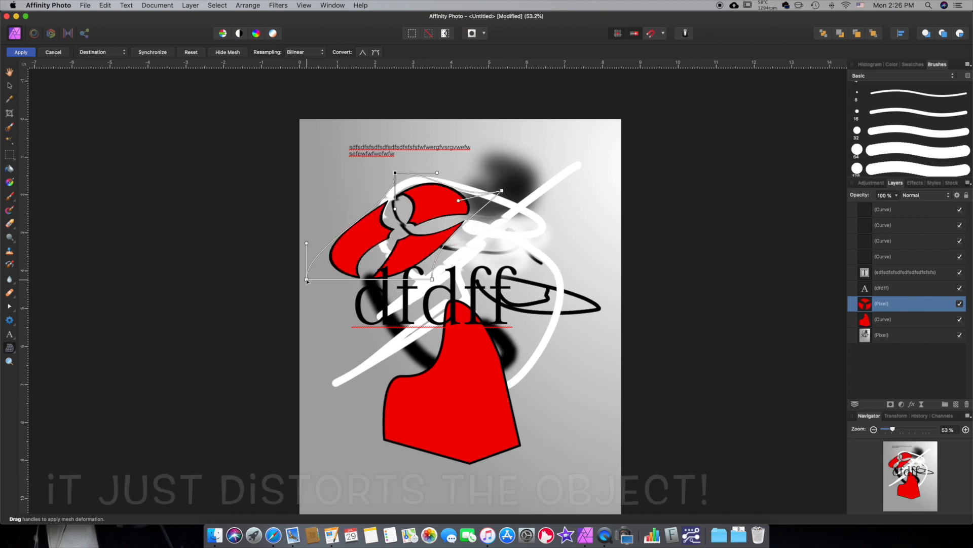
pyautogui.moveTo(306, 280); pyautogui.dragTo(364, 262)
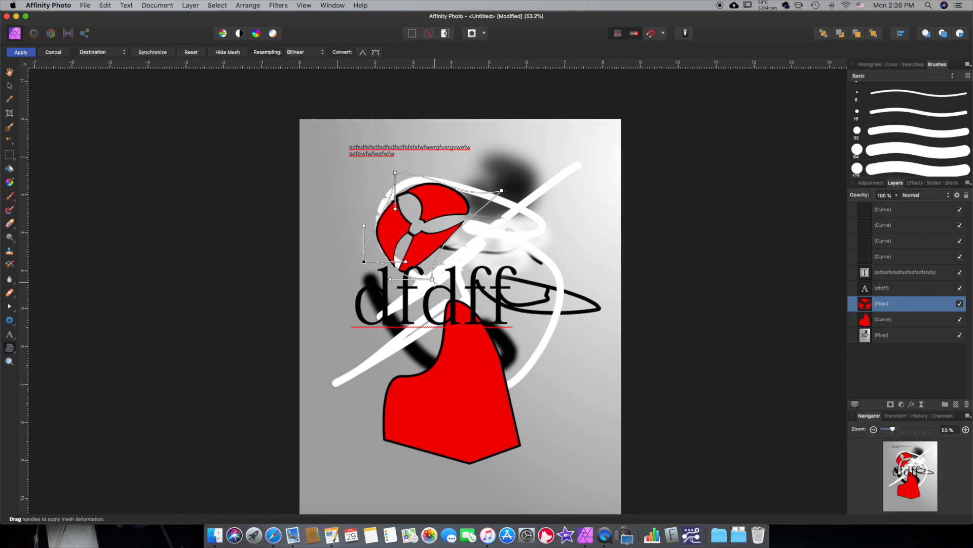
pyautogui.moveTo(433, 280)
pyautogui.mouseDown()
pyautogui.moveTo(466, 287)
pyautogui.moveTo(423, 273)
pyautogui.mouseUp()
pyautogui.moveTo(364, 262); pyautogui.dragTo(339, 251)
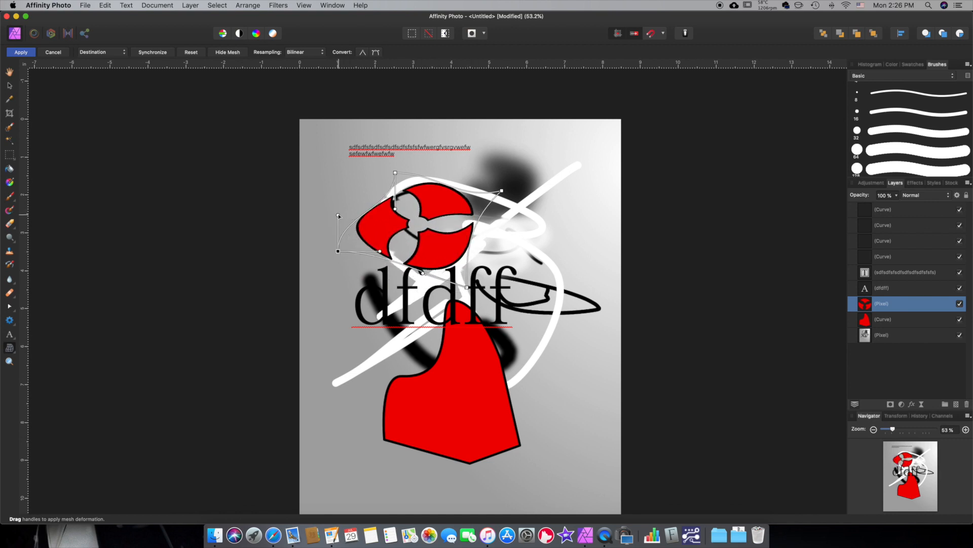
pyautogui.moveTo(338, 215); pyautogui.dragTo(360, 223)
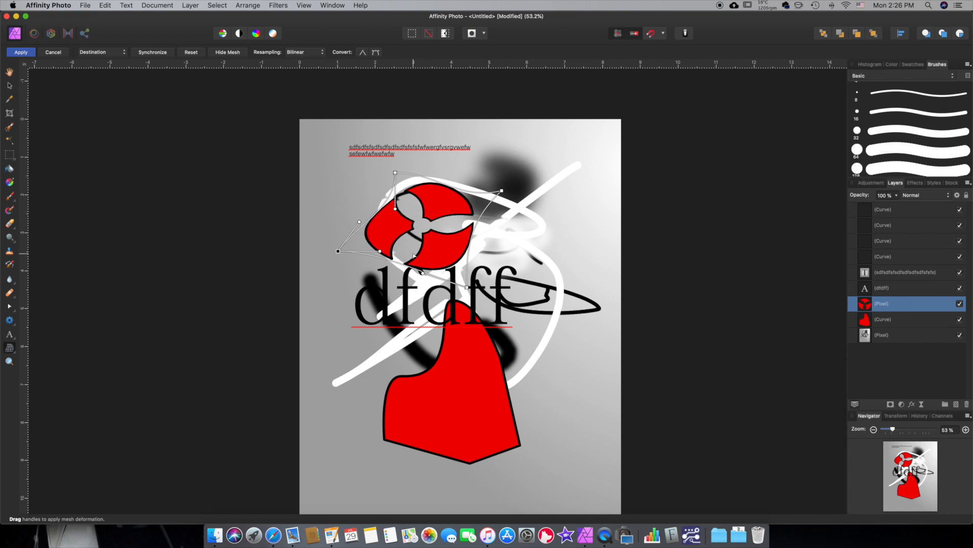
pyautogui.press('Escape')
# - Examine the artwork around the "dfdff" text with the Zoom tool, magnifying to 150% and reducing to 25%
pyautogui.click(9, 361)
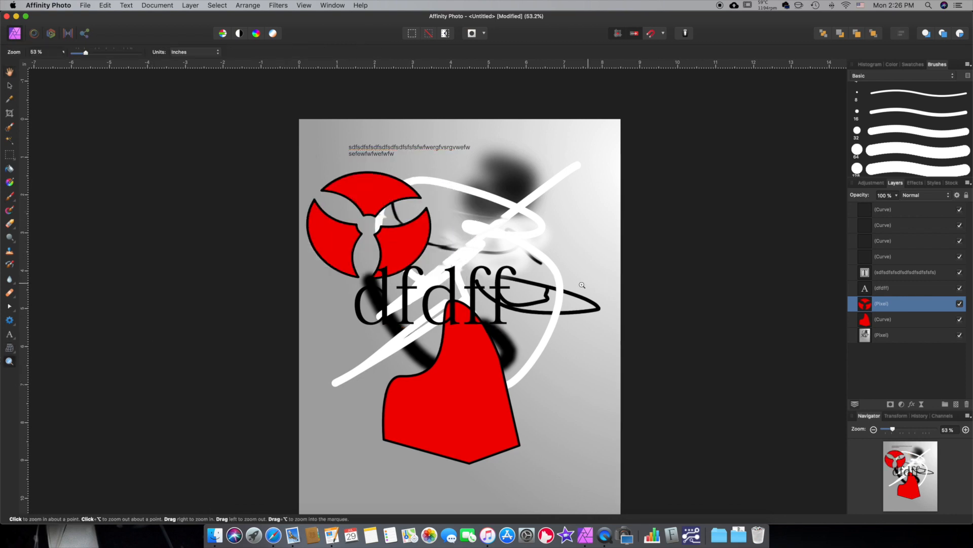
pyautogui.click(448, 288)
pyautogui.click(440, 282)
pyautogui.click(433, 305)
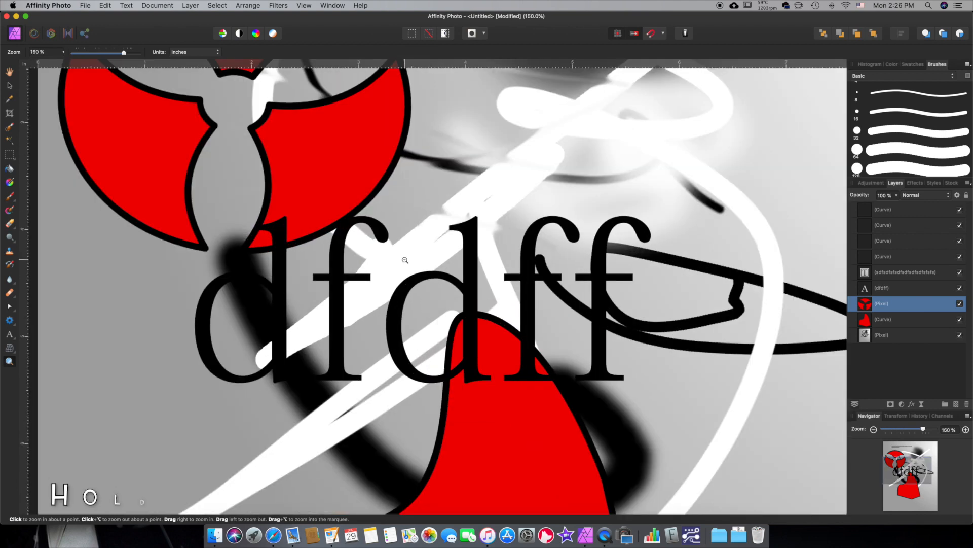
pyautogui.keyDown('alt'); pyautogui.click(460, 294); pyautogui.keyUp('alt')
pyautogui.keyDown('alt'); pyautogui.click(465, 295); pyautogui.keyUp('alt')
pyautogui.keyDown('alt'); pyautogui.click(472, 297); pyautogui.keyUp('alt')
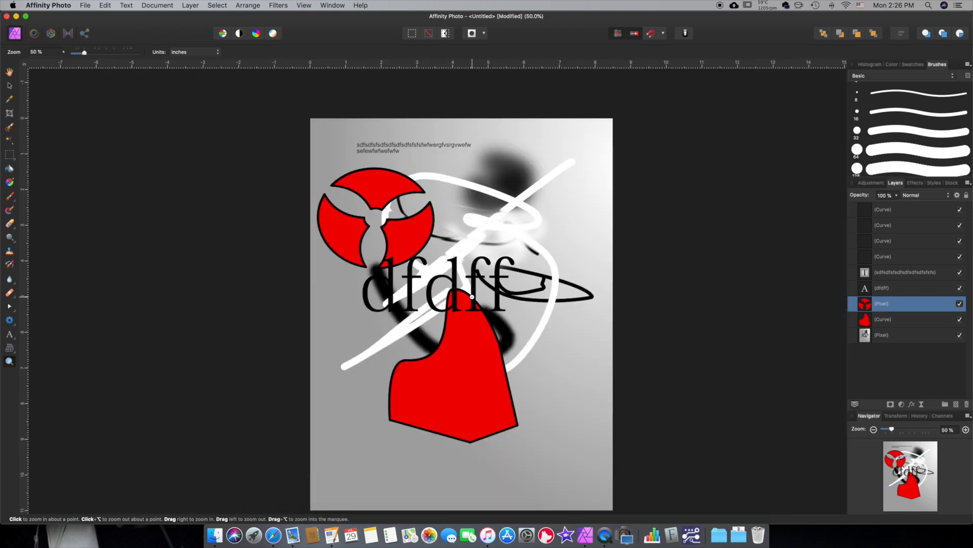
pyautogui.keyDown('alt'); pyautogui.click(461, 283); pyautogui.keyUp('alt')
pyautogui.click(466, 282)
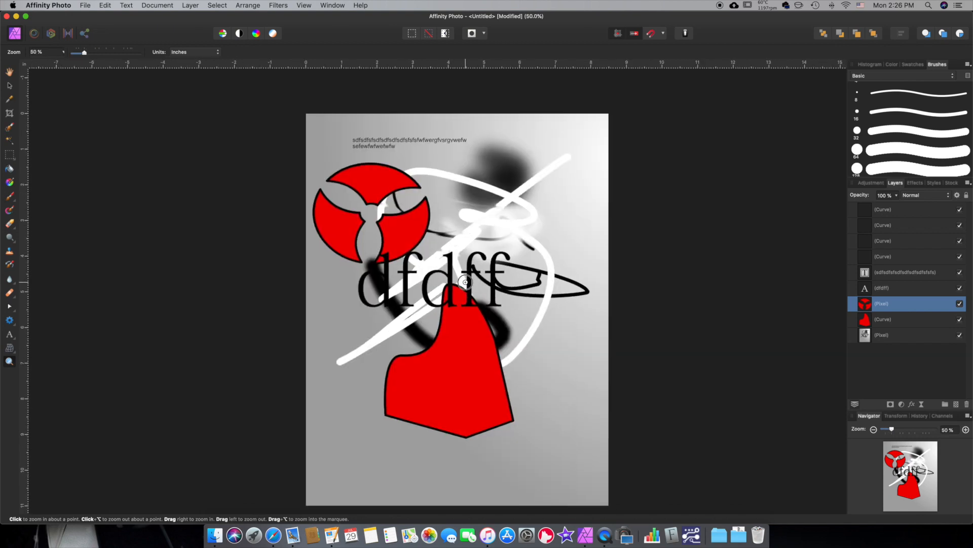
pyautogui.click(463, 283)
pyautogui.keyDown('alt'); pyautogui.click(450, 283); pyautogui.keyUp('alt')
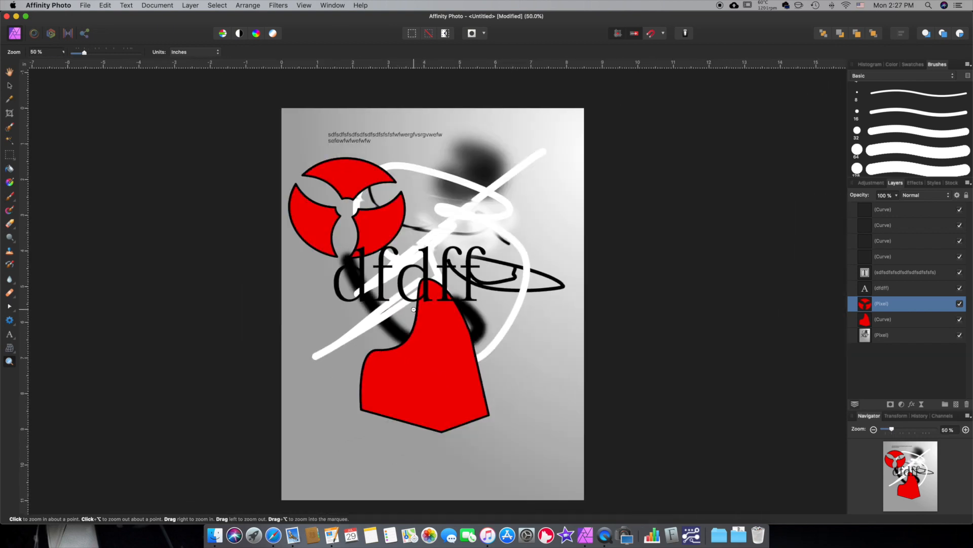
pyautogui.click(413, 309)
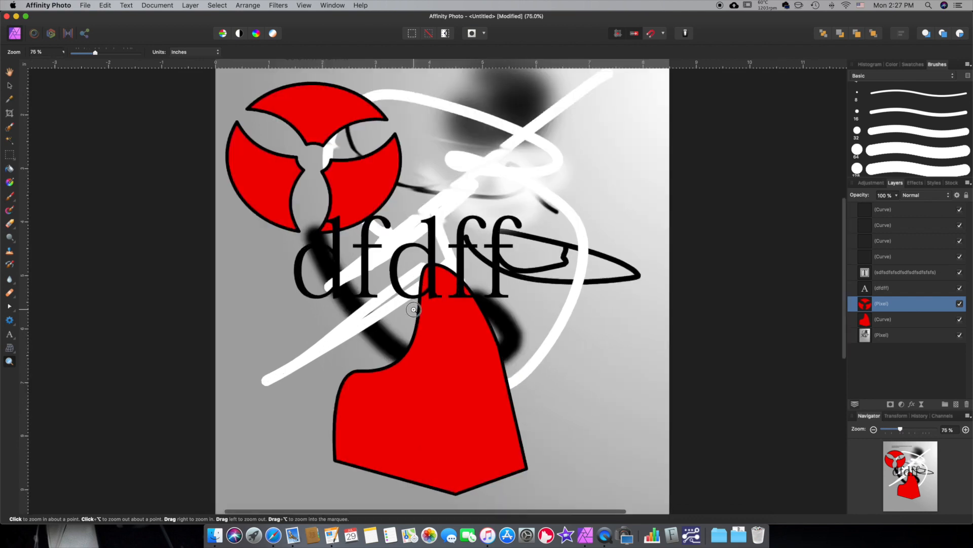
pyautogui.click(414, 308)
pyautogui.click(414, 307)
pyautogui.keyDown('alt'); pyautogui.click(378, 258); pyautogui.keyUp('alt')
pyautogui.keyDown('alt'); pyautogui.click(379, 257); pyautogui.keyUp('alt')
pyautogui.keyDown('alt'); pyautogui.click(335, 373); pyautogui.keyUp('alt')
pyautogui.press('m')
pyautogui.press('v')
pyautogui.press('z')
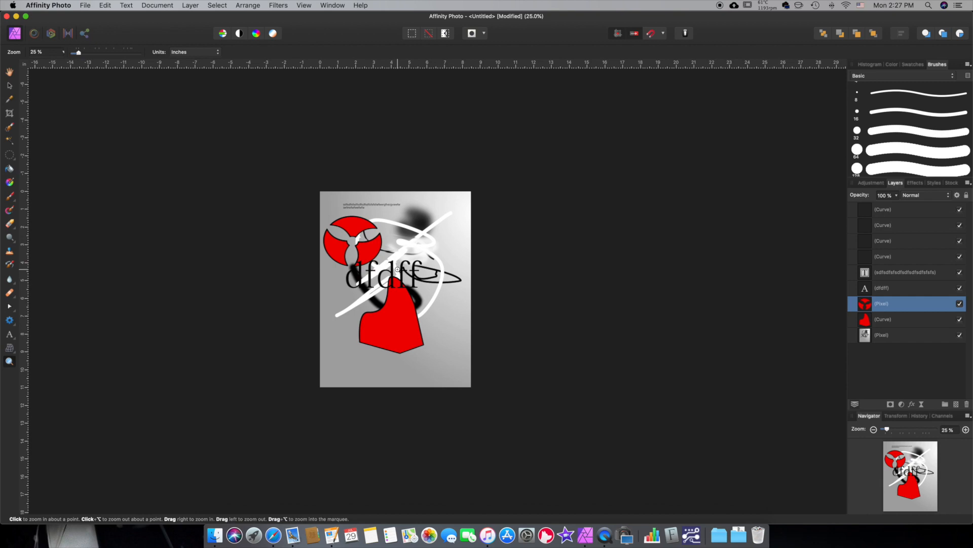
pyautogui.press('v')
# - Create a new 1280 × 800 px document in RGB
pyautogui.click(85, 5)
pyautogui.click(96, 15)
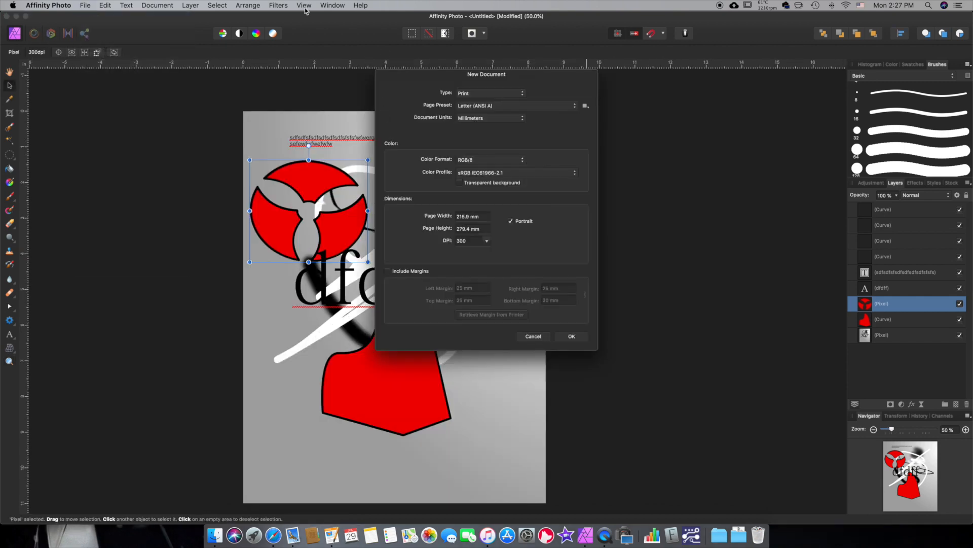
pyautogui.click(502, 93)
pyautogui.click(497, 116)
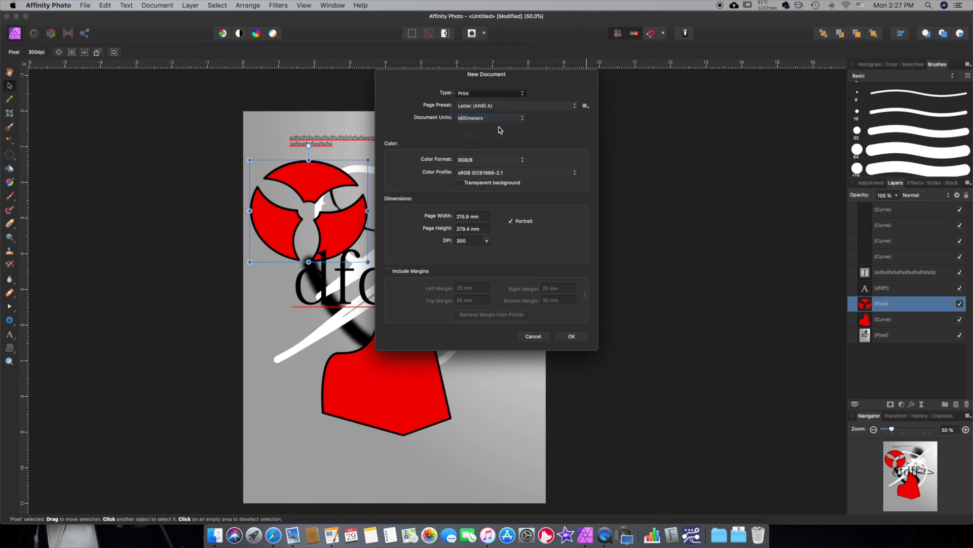
pyautogui.click(571, 336)
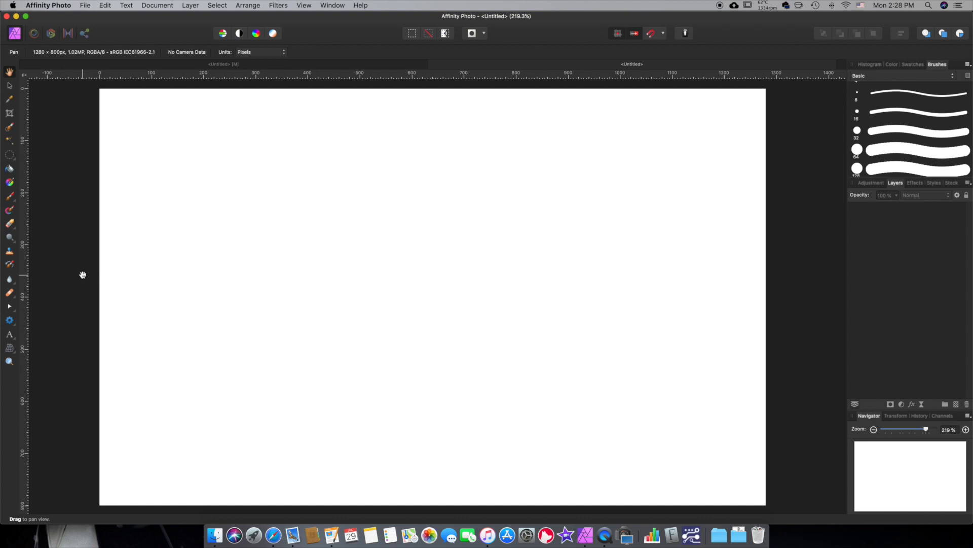
# - Draw a rectangle about 440 × 375 px left of the page centre and fill it with pinkish red (H 340, S 100, L 50)
pyautogui.moveTo(9, 320); pyautogui.dragTo(54, 288)
pyautogui.moveTo(228, 160); pyautogui.dragTo(456, 355)
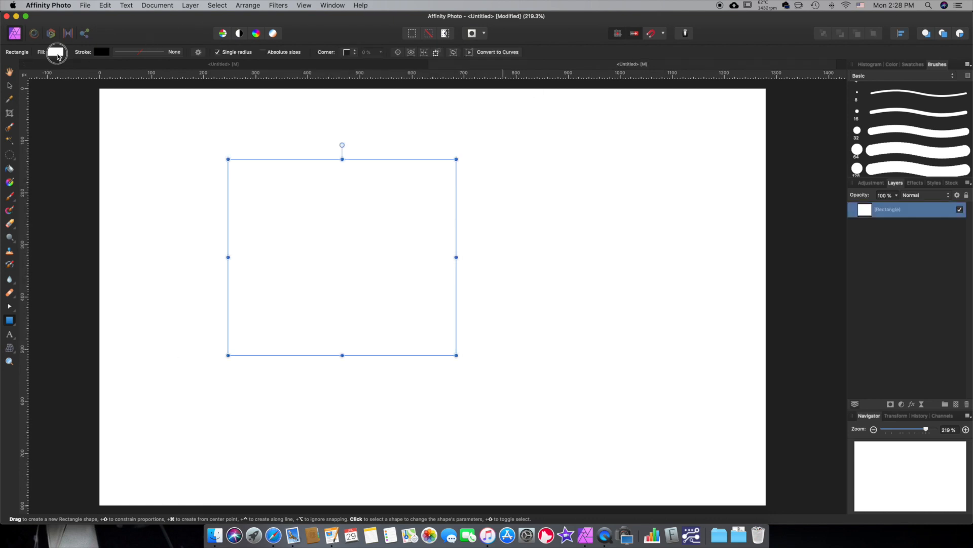
pyautogui.click(57, 53)
pyautogui.click(147, 112)
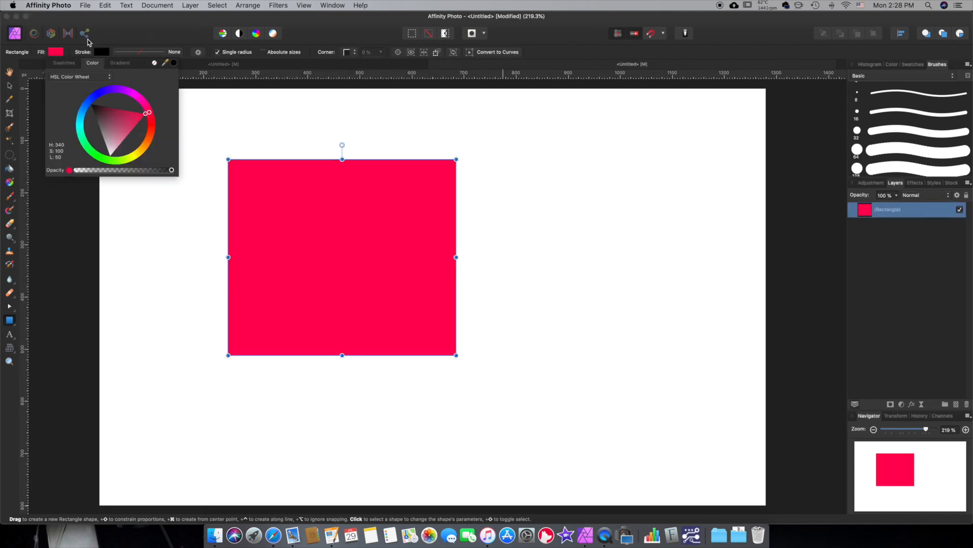
# - Change the rectangle's fill to yellow (H 53, S 100, L 50) and deselect it
pyautogui.click(12, 323)
pyautogui.click(11, 322)
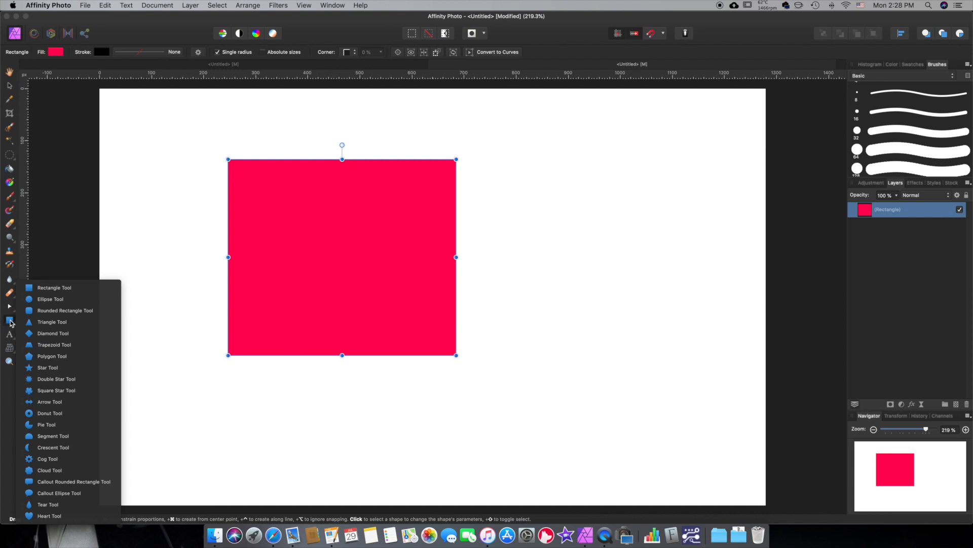
pyautogui.click(46, 297)
pyautogui.click(56, 52)
pyautogui.click(137, 153)
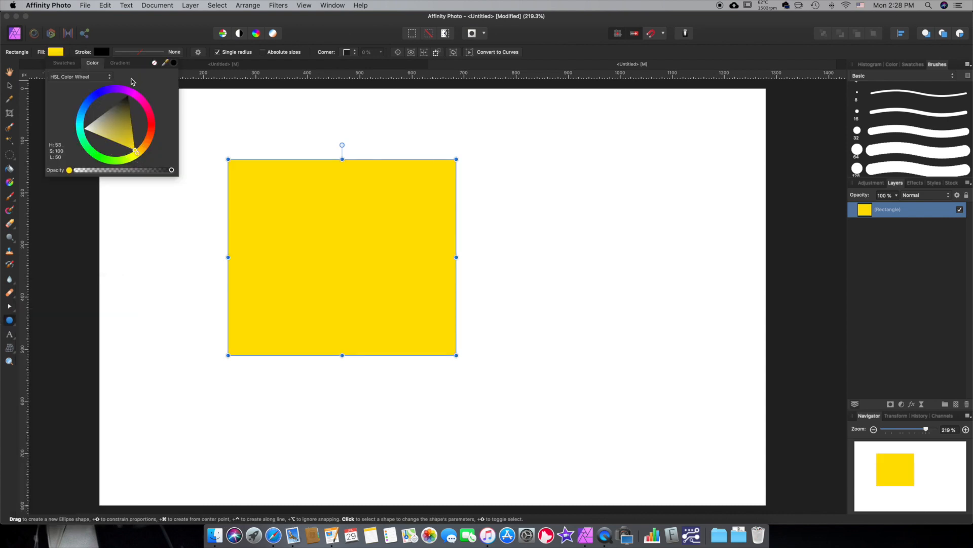
pyautogui.click(41, 249)
pyautogui.click(42, 249)
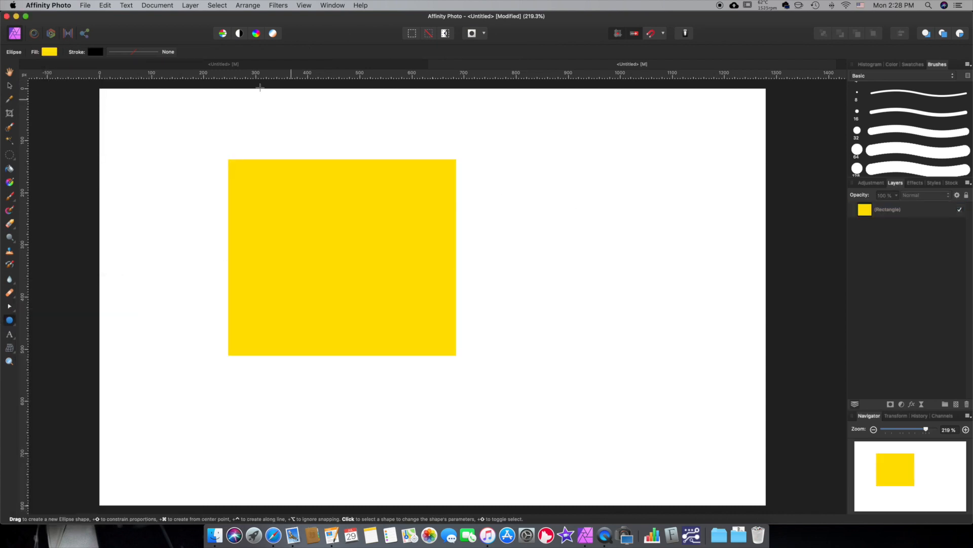
# - Draw a magenta (H 327, S 100, L 50) circle about 490 px wide and shift it left over the rectangle's right side
pyautogui.moveTo(399, 151); pyautogui.dragTo(676, 382)
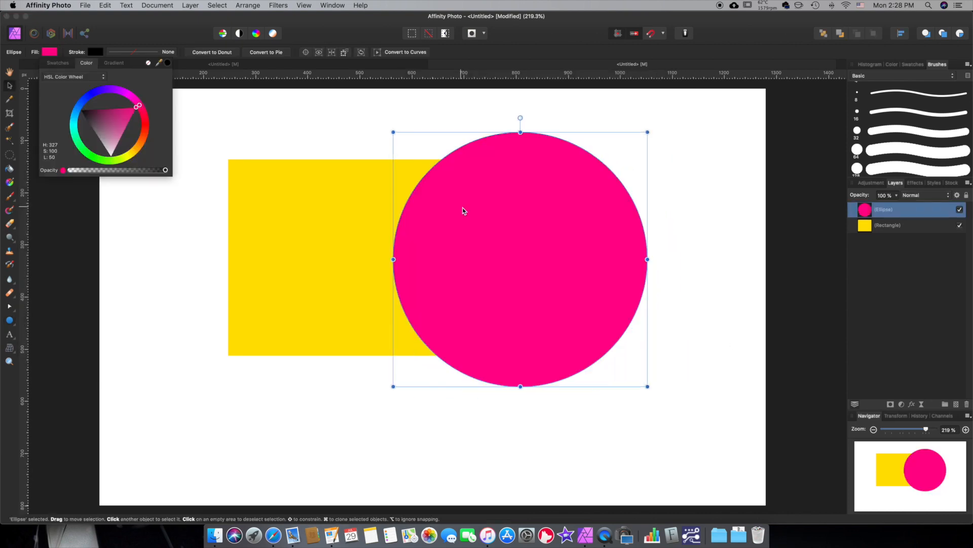
pyautogui.hscroll(-2, 465, 209)
pyautogui.moveTo(608, 235); pyautogui.dragTo(561, 235)
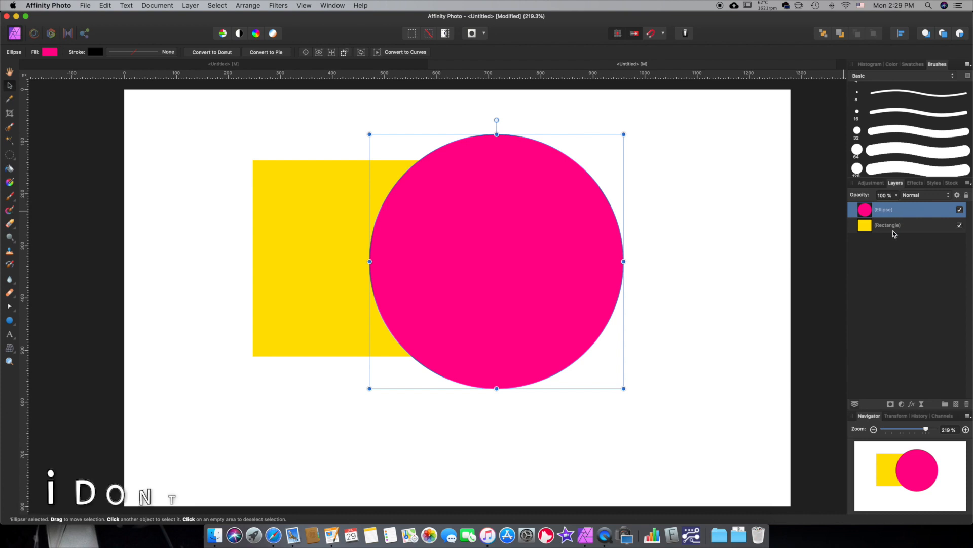
# - Move the circle's layer below the rectangle's layer and deselect everything
pyautogui.moveTo(916, 213); pyautogui.dragTo(926, 253)
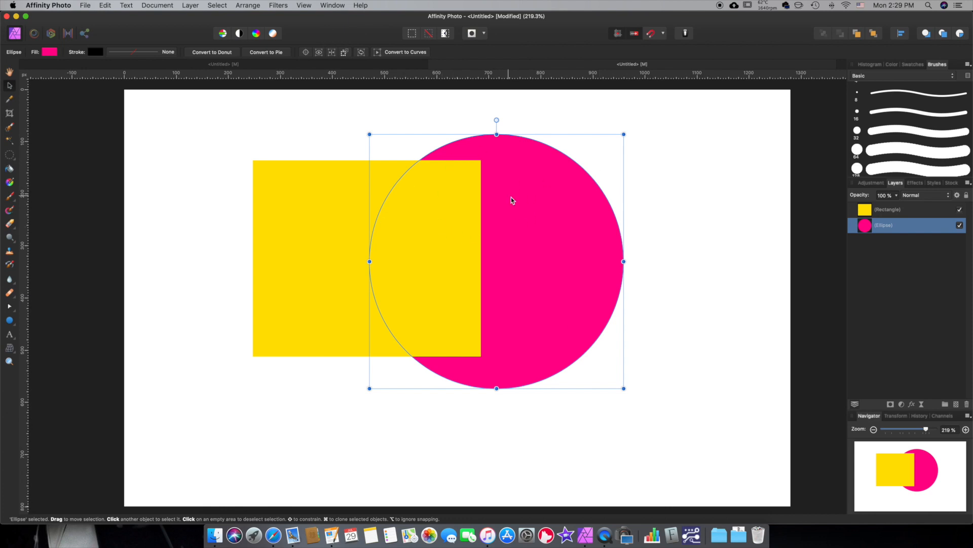
pyautogui.click(698, 227)
pyautogui.click(573, 232)
pyautogui.click(724, 273)
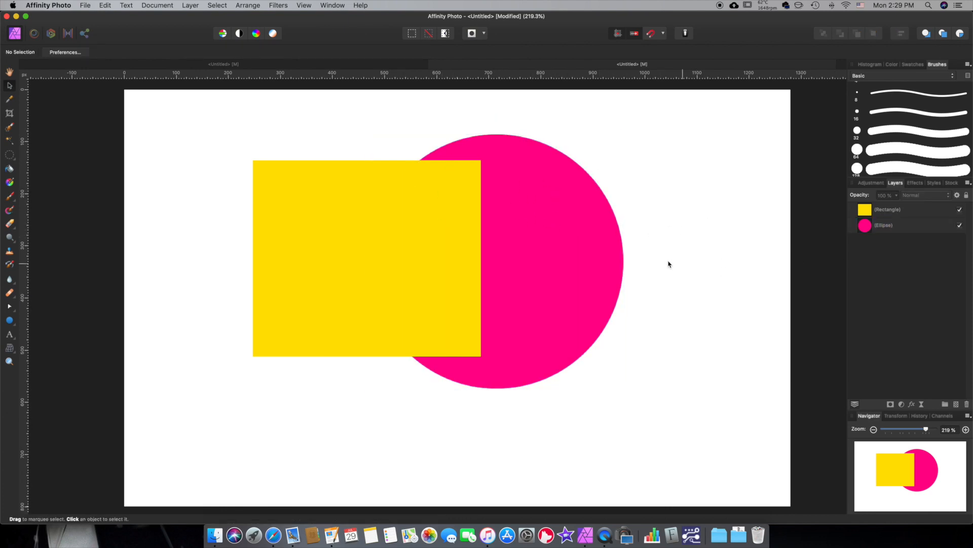
# - Lower the yellow rectangle layer's opacity to 45% and deselect it
pyautogui.click(886, 211)
pyautogui.moveTo(889, 211)
pyautogui.mouseDown()
pyautogui.moveTo(885, 238)
pyautogui.moveTo(890, 198)
pyautogui.moveTo(872, 217)
pyautogui.mouseUp()
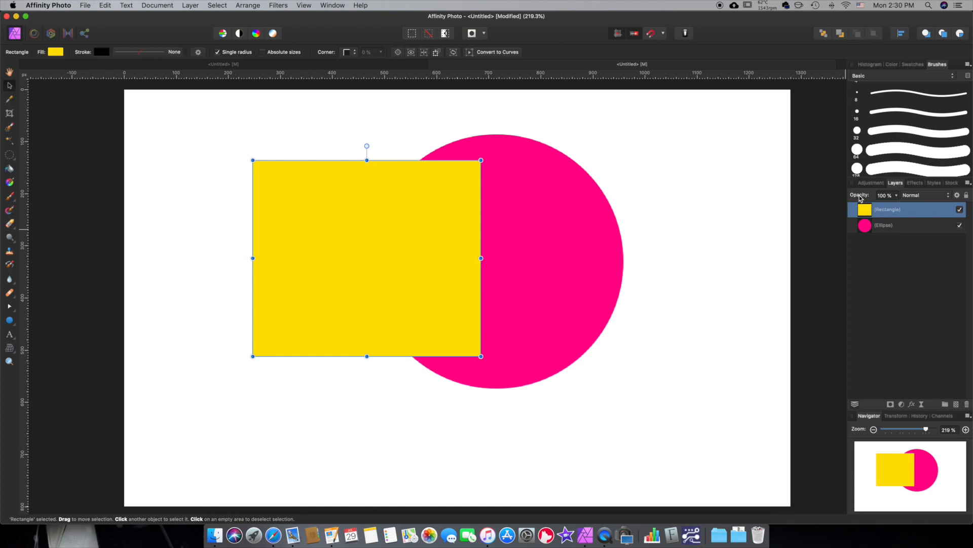
pyautogui.click(896, 195)
pyautogui.moveTo(897, 205); pyautogui.dragTo(846, 208)
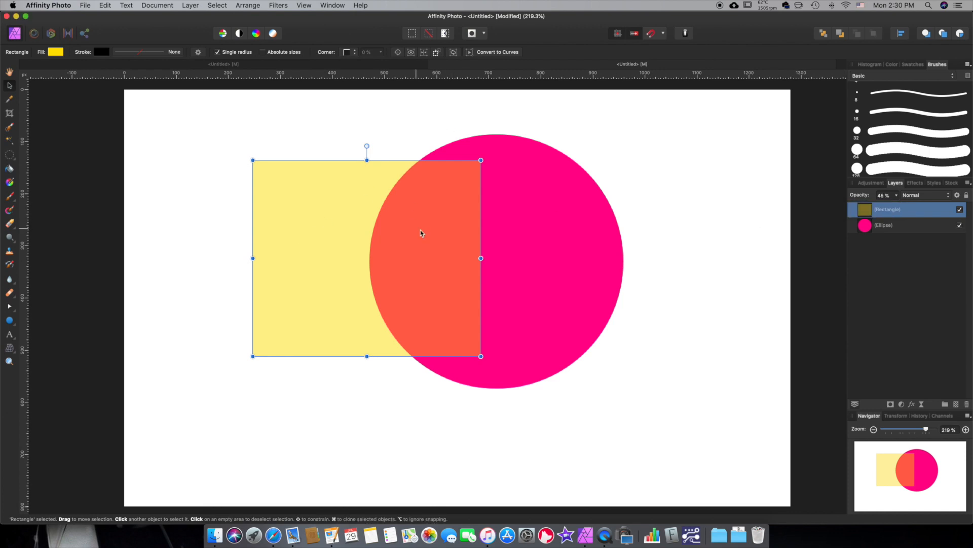
pyautogui.click(789, 199)
# - Set the yellow rectangle layer's opacity back to 100%
pyautogui.hscroll(-1, 791, 201)
pyautogui.click(870, 212)
pyautogui.click(898, 197)
pyautogui.moveTo(896, 205); pyautogui.dragTo(946, 207)
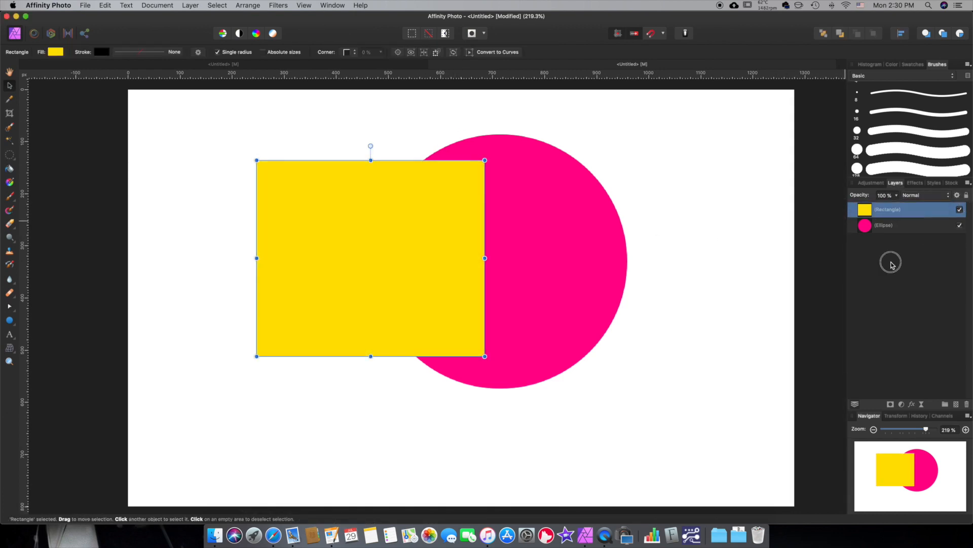
pyautogui.click(892, 256)
# - Preview the available blend modes on the yellow rectangle's layer and keep Normal
pyautogui.click(917, 211)
pyautogui.click(935, 196)
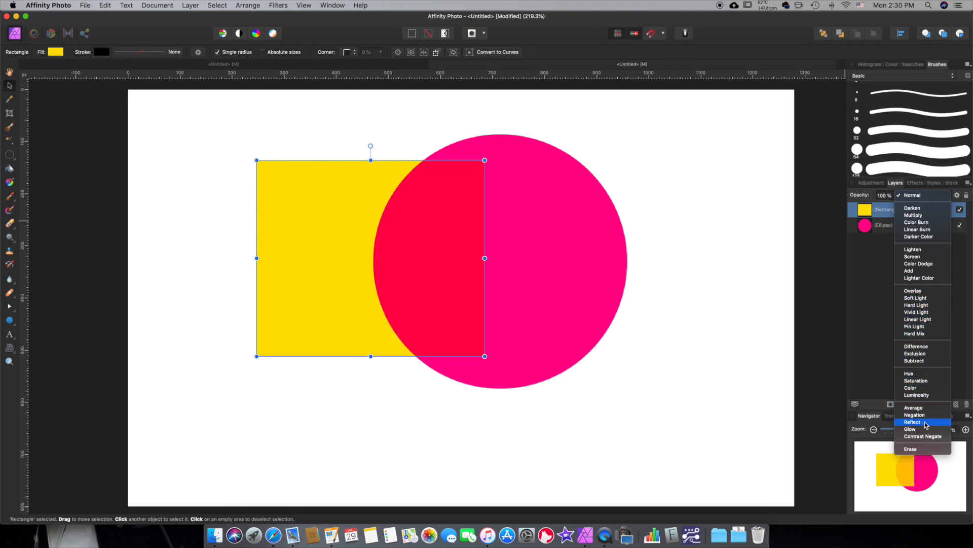
pyautogui.click(918, 196)
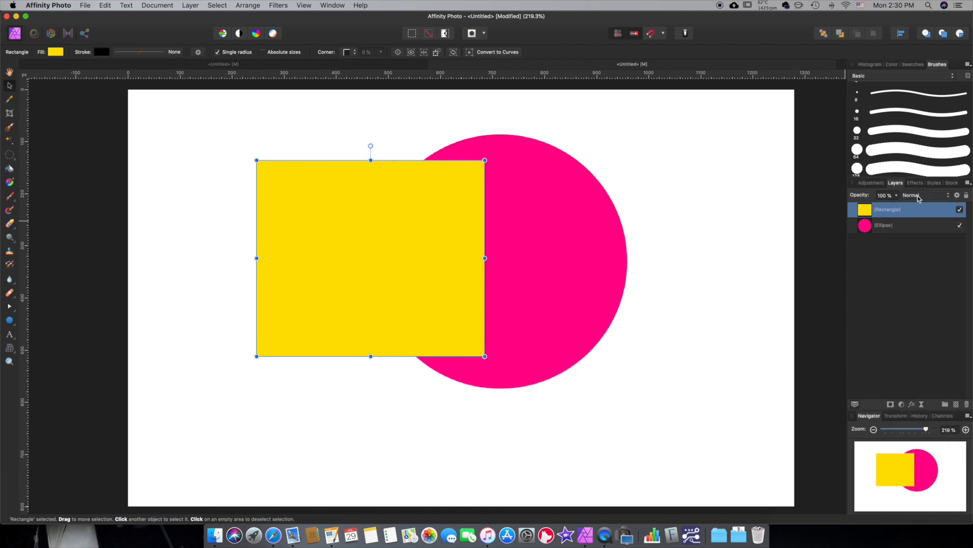
# - Select the rectangle and circle layers together, move both shapes slightly right and down, and group them
pyautogui.keyDown('shift'); pyautogui.click(910, 228); pyautogui.keyUp('shift')
pyautogui.moveTo(545, 226); pyautogui.dragTo(593, 245)
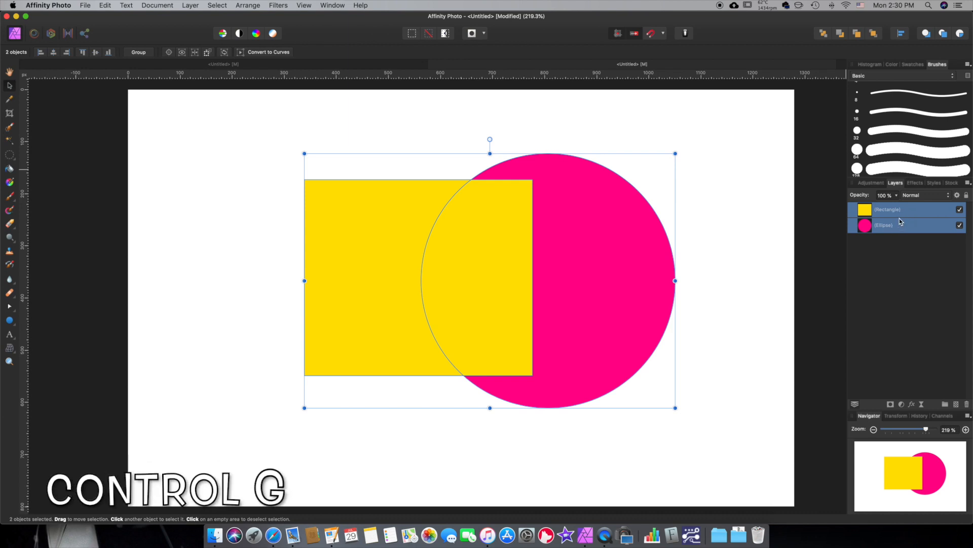
pyautogui.hotkey('ctrl', 'g')
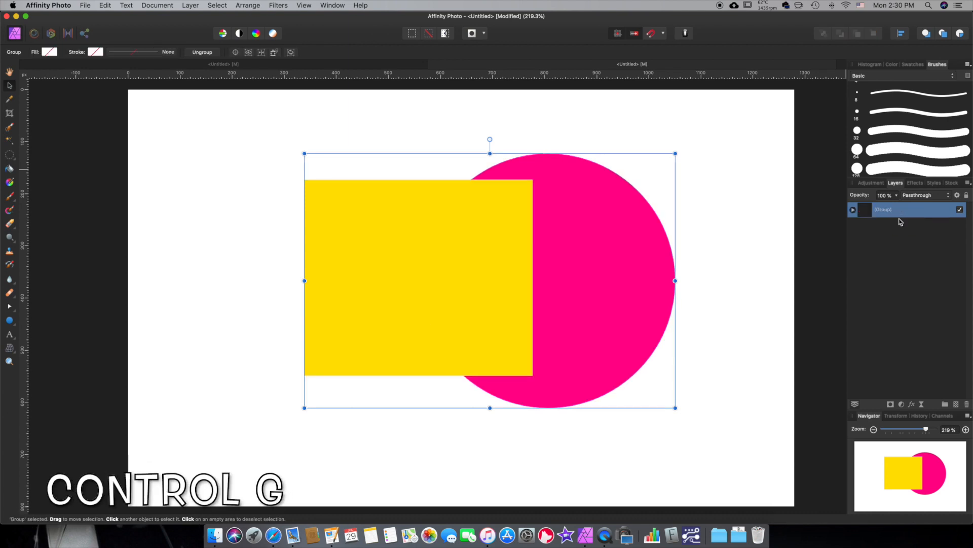
# - Pull the yellow rectangle leftward from the circle inside the group and reposition the whole group on the canvas
pyautogui.click(853, 210)
pyautogui.click(893, 227)
pyautogui.moveTo(445, 260); pyautogui.dragTo(424, 254)
pyautogui.click(915, 213)
pyautogui.click(853, 209)
pyautogui.moveTo(558, 242); pyautogui.dragTo(528, 274)
# - Rename the group as hi and move it slightly left on the canvas
pyautogui.doubleClick(896, 209)
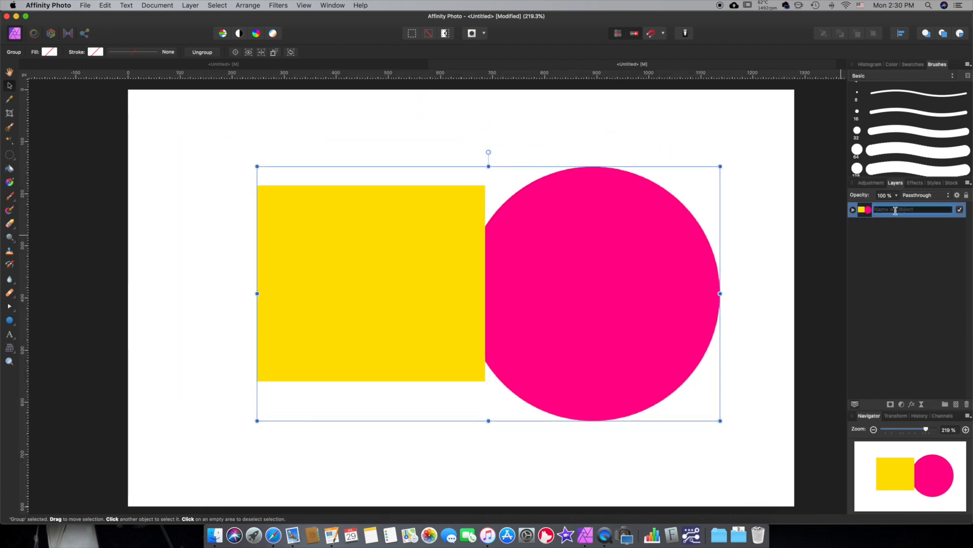
pyautogui.write('hi')
pyautogui.press('Return')
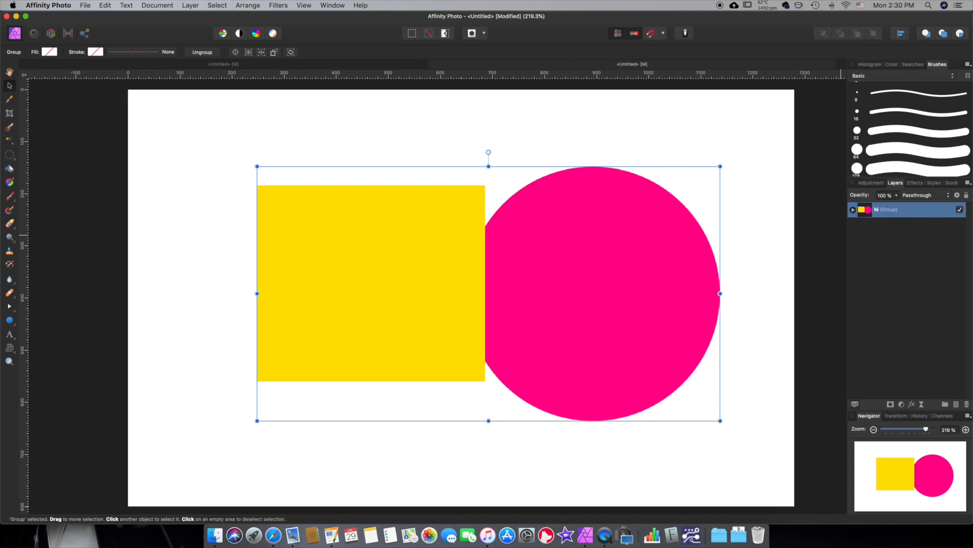
pyautogui.moveTo(558, 280); pyautogui.dragTo(525, 279)
# - Expand the hi group, select its two shapes in turn, and look up the Ungroup command for the group
pyautogui.click(854, 210)
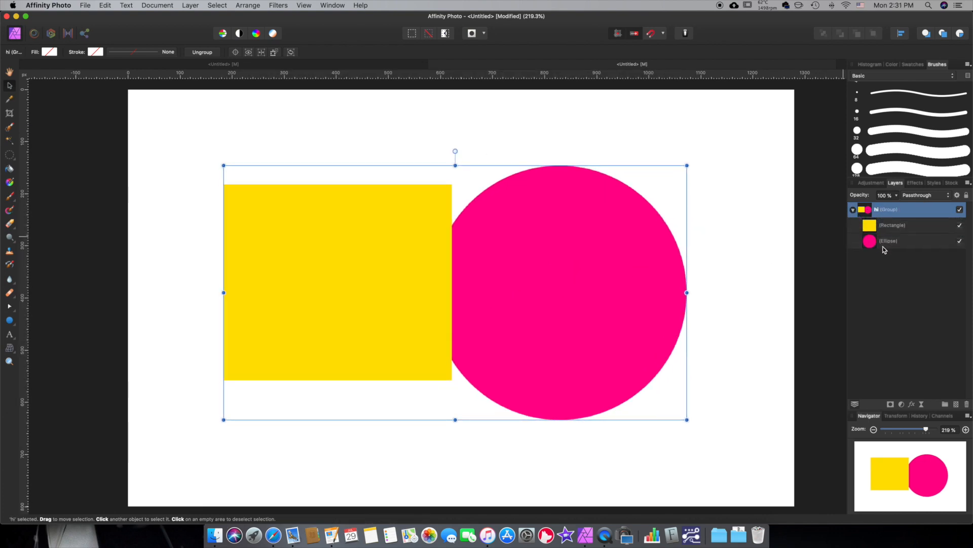
pyautogui.click(892, 225)
pyautogui.click(892, 241)
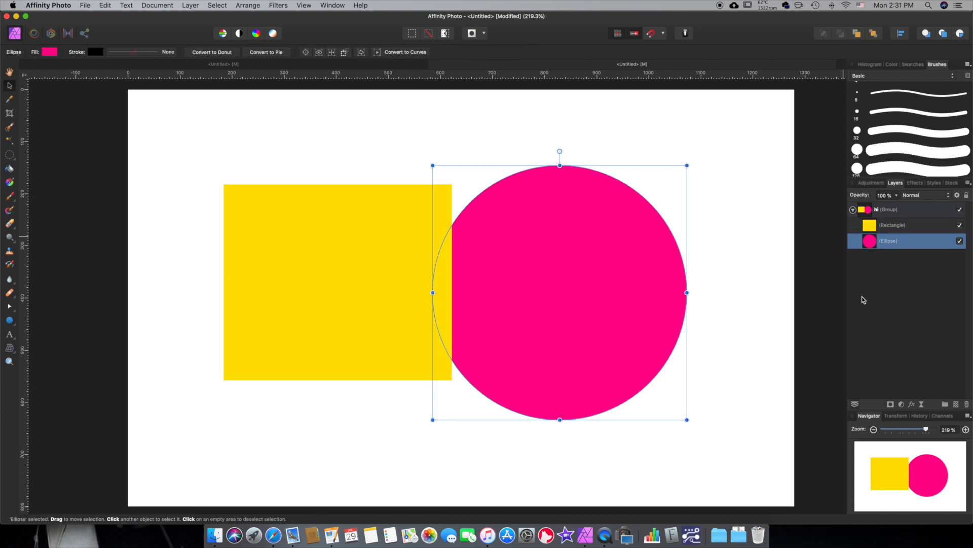
pyautogui.click(902, 211)
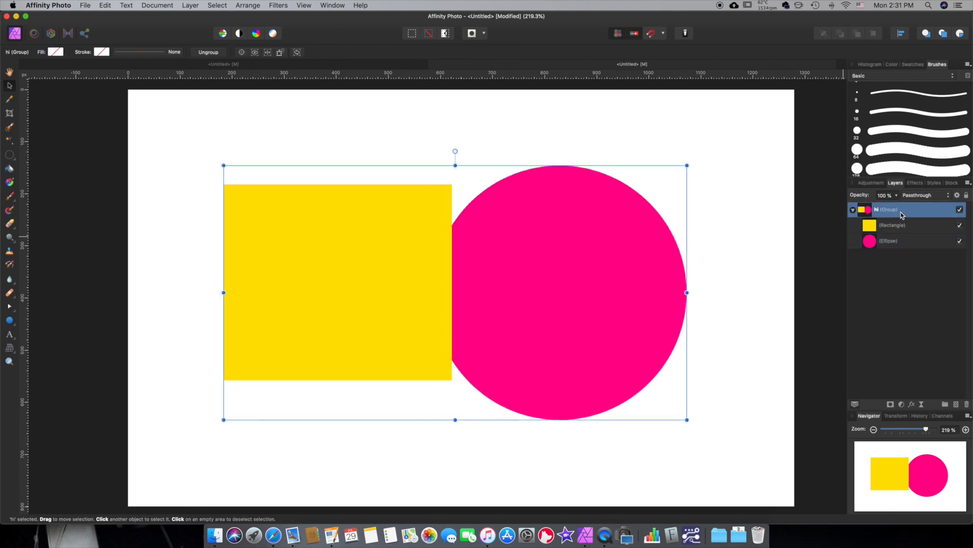
pyautogui.rightClick(902, 211)
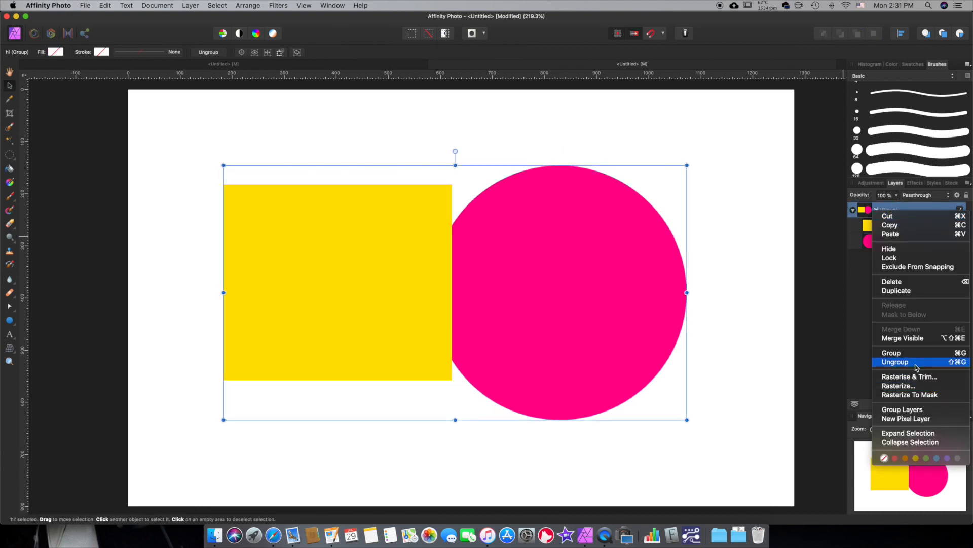
pyautogui.click(886, 204)
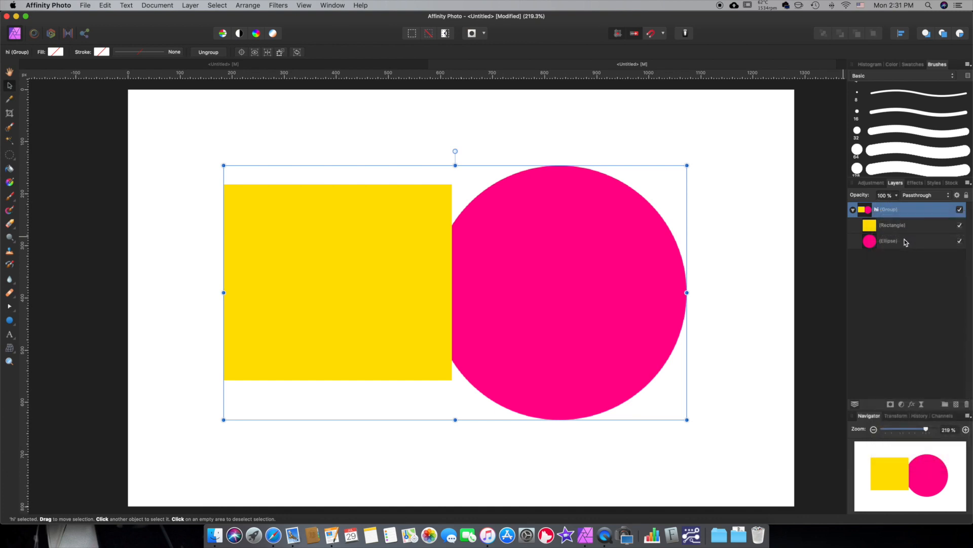
# - Take the ellipse layer out of the hi group, place it above, and select the collapsed group
pyautogui.click(888, 245)
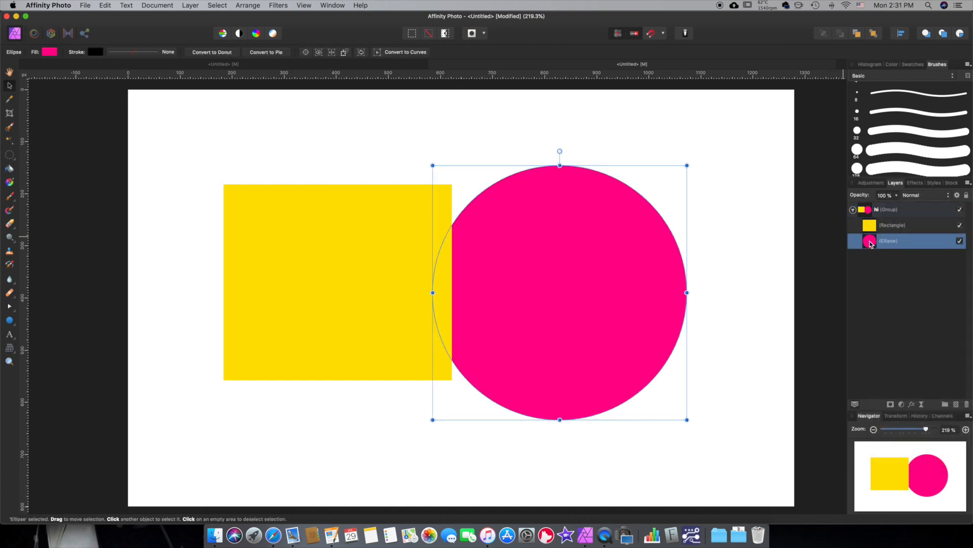
pyautogui.moveTo(870, 241); pyautogui.dragTo(893, 205)
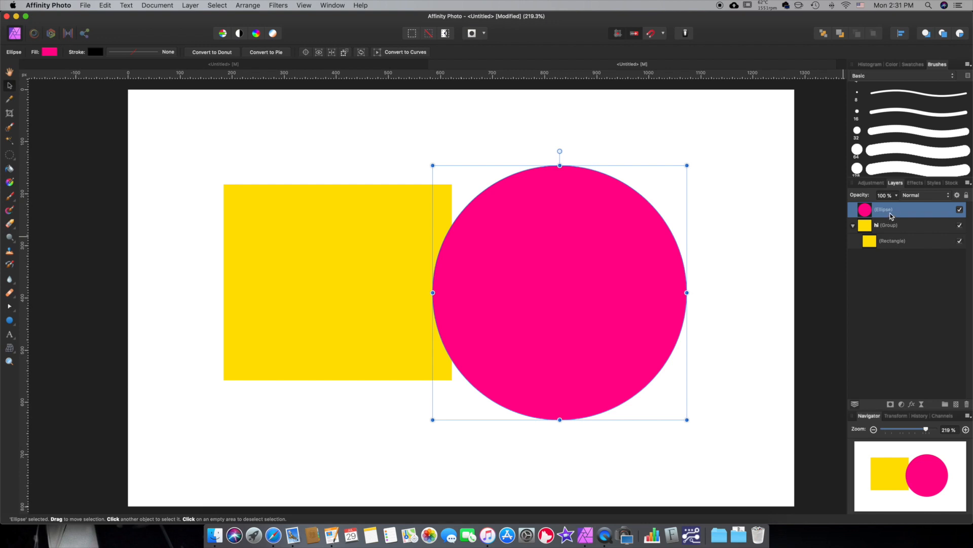
pyautogui.click(853, 225)
pyautogui.click(887, 225)
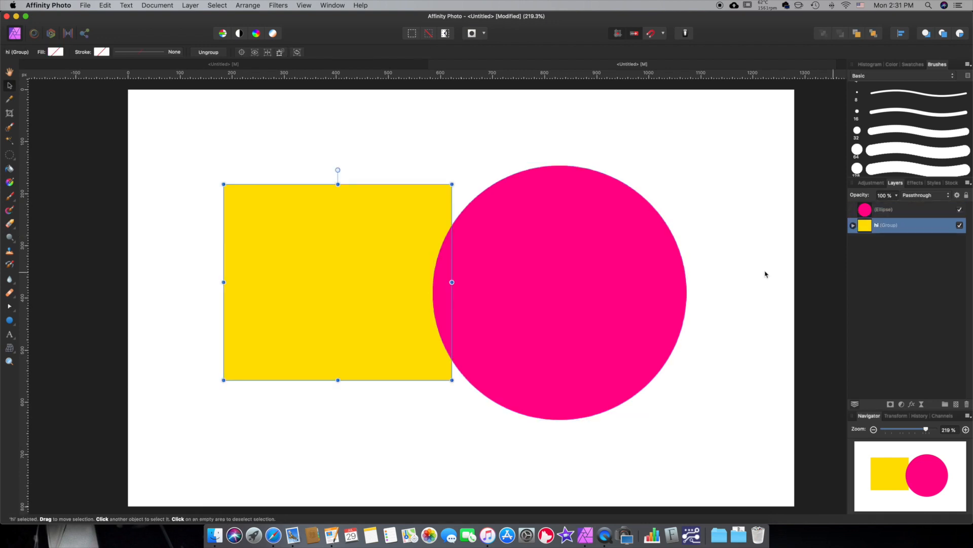
# - Move the hi group's rectangle right and the ungrouped circle slightly right, each independently
pyautogui.moveTo(323, 283); pyautogui.dragTo(363, 279)
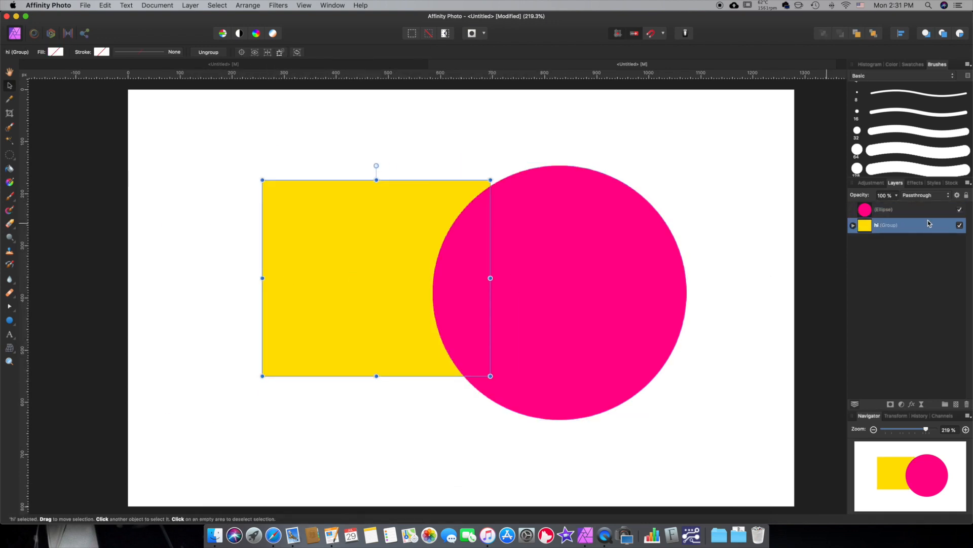
pyautogui.click(893, 211)
pyautogui.moveTo(611, 257); pyautogui.dragTo(639, 259)
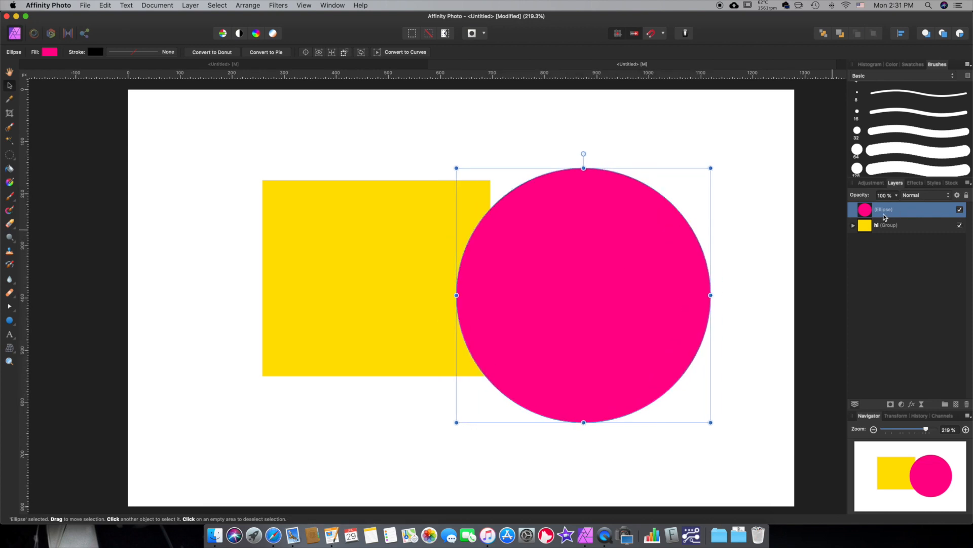
# - Put the ellipse layer back into the hi group above the rectangle and move the whole group slightly
pyautogui.moveTo(872, 213); pyautogui.dragTo(870, 237)
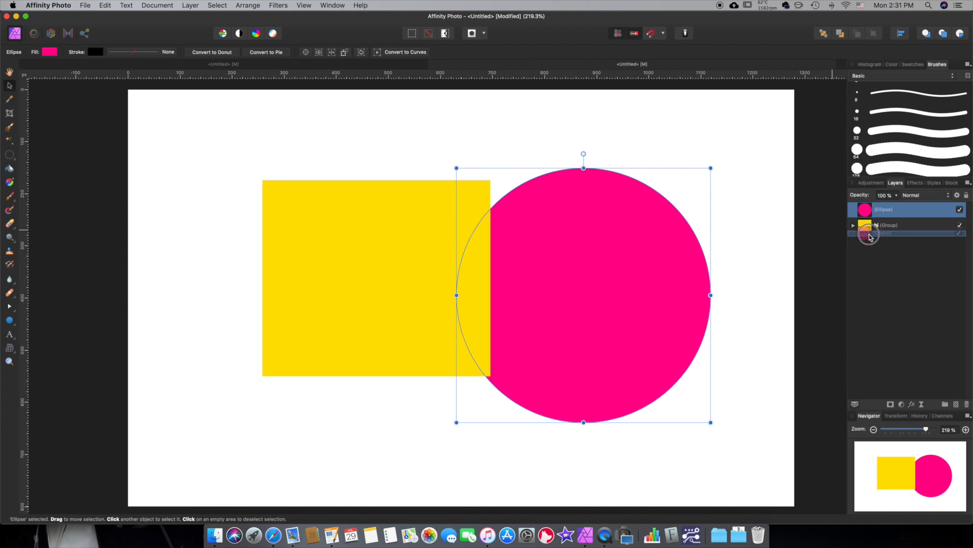
pyautogui.moveTo(870, 237); pyautogui.dragTo(888, 234)
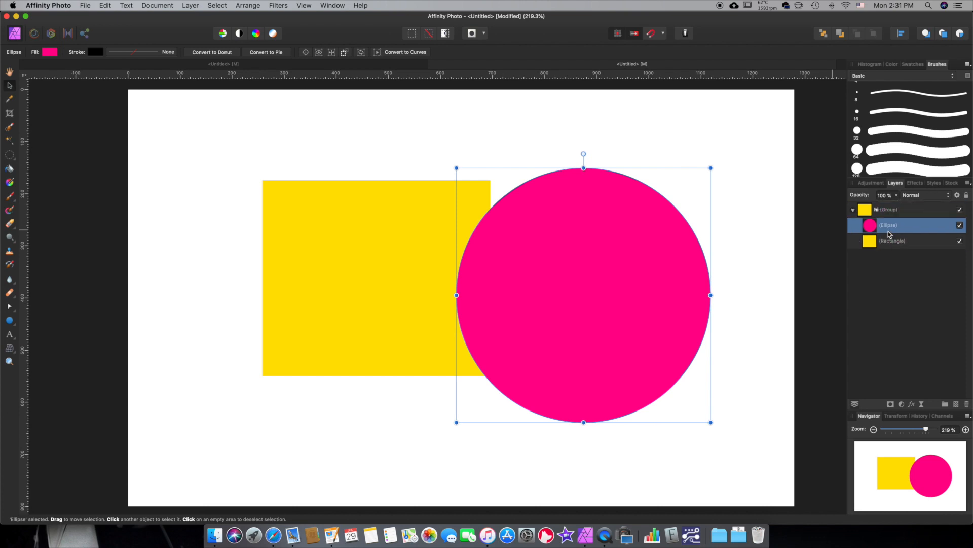
pyautogui.click(853, 209)
pyautogui.click(909, 208)
pyautogui.moveTo(652, 245)
pyautogui.mouseDown()
pyautogui.moveTo(654, 237)
pyautogui.moveTo(642, 255)
pyautogui.mouseUp()
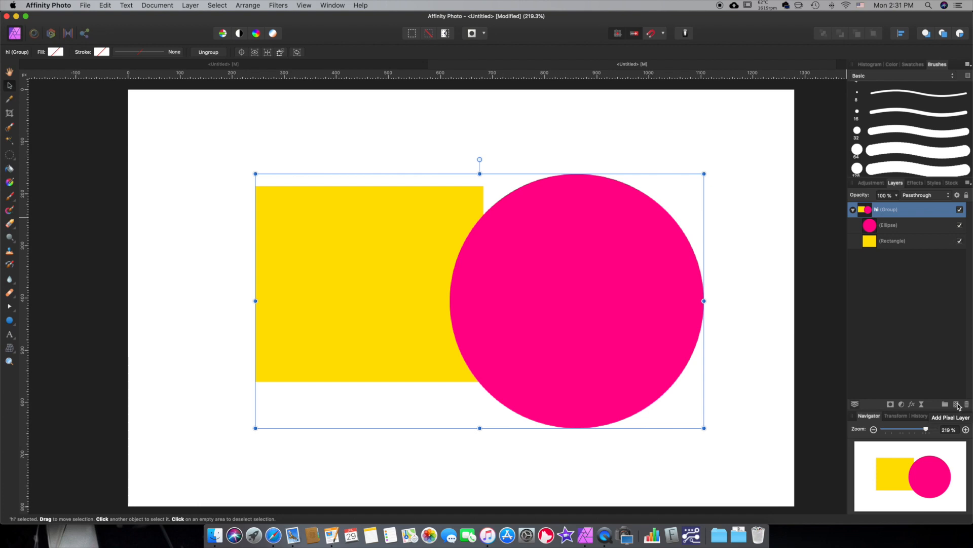
# - Add a pixel layer above the group and handwrite a first name across the shapes with a black 32 px brush
pyautogui.click(958, 404)
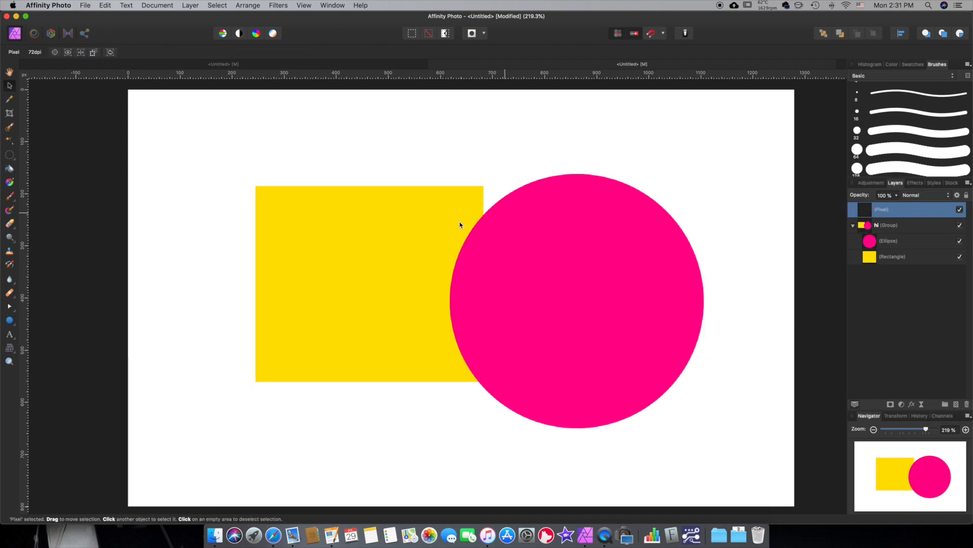
pyautogui.scroll(1, 37, 117)
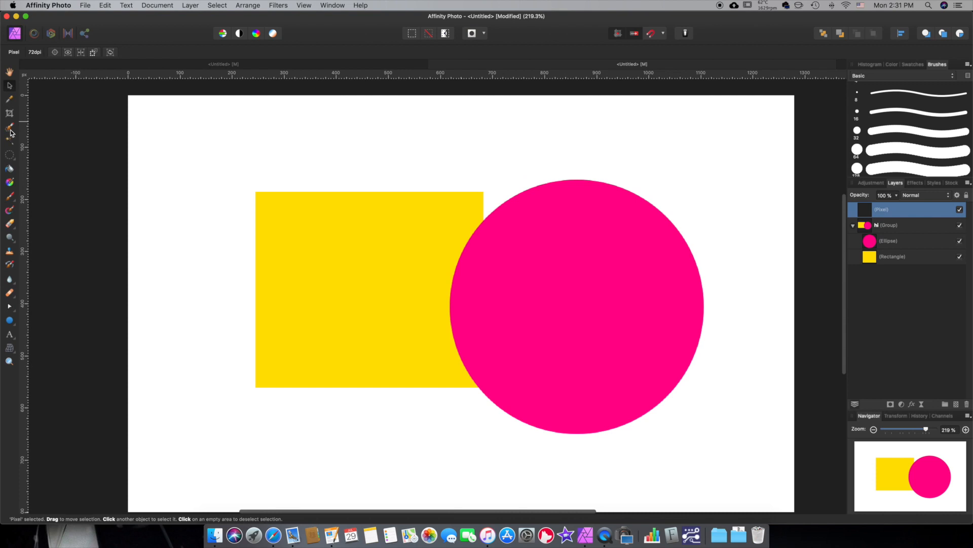
pyautogui.scroll(1, 29, 127)
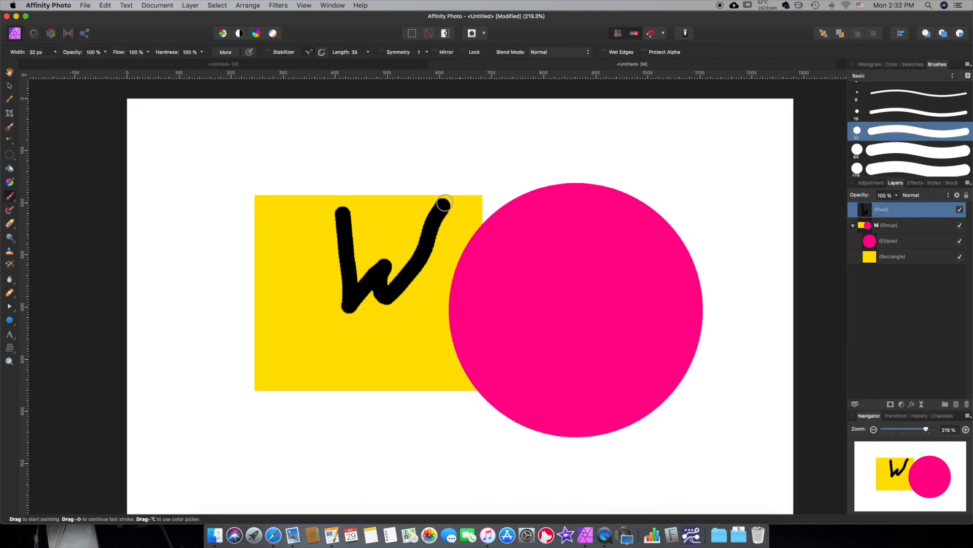
pyautogui.moveTo(463, 311); pyautogui.dragTo(499, 251)
pyautogui.click(526, 204)
pyautogui.moveTo(542, 315); pyautogui.dragTo(616, 198)
pyautogui.moveTo(599, 308); pyautogui.dragTo(703, 197)
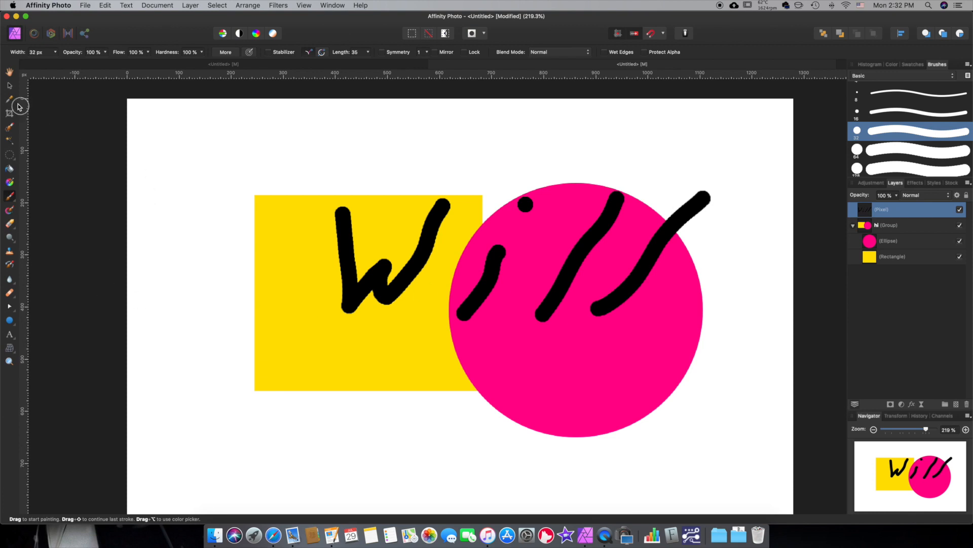
# - Move the handwritten lettering up over the shapes' upper edges and place its pixel layer below the collapsed hi group
pyautogui.click(10, 86)
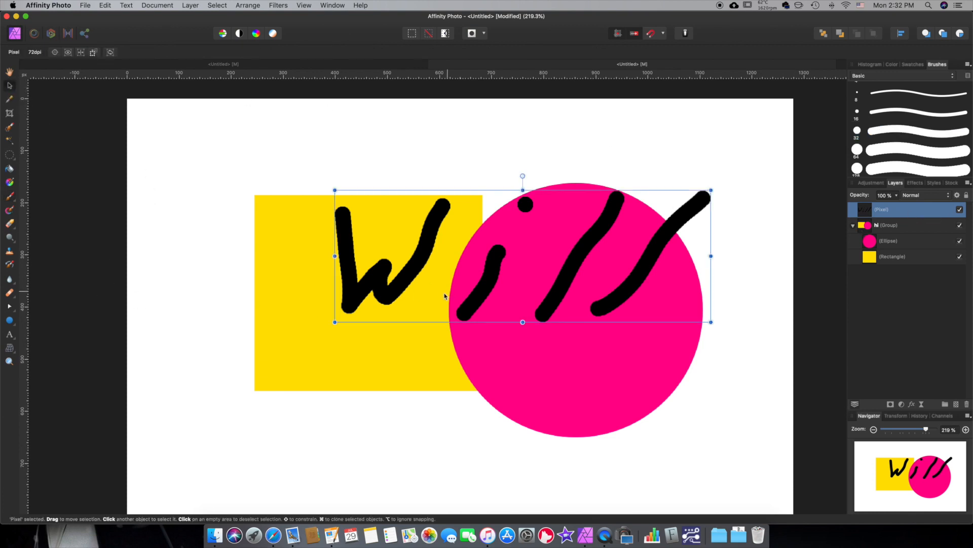
pyautogui.moveTo(572, 275)
pyautogui.mouseDown()
pyautogui.moveTo(762, 306)
pyautogui.moveTo(383, 278)
pyautogui.moveTo(524, 246)
pyautogui.moveTo(517, 191)
pyautogui.mouseUp()
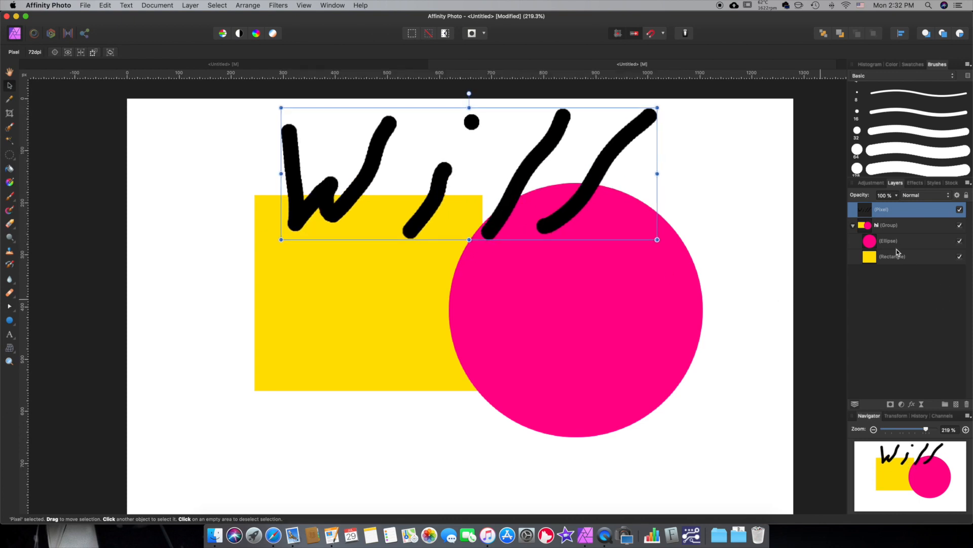
pyautogui.click(854, 226)
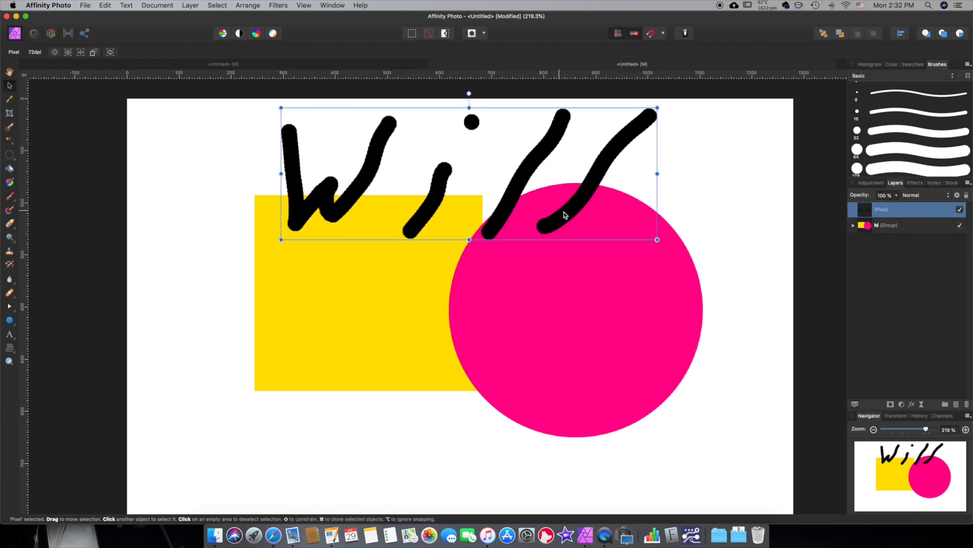
pyautogui.click(891, 229)
pyautogui.moveTo(898, 212); pyautogui.dragTo(897, 254)
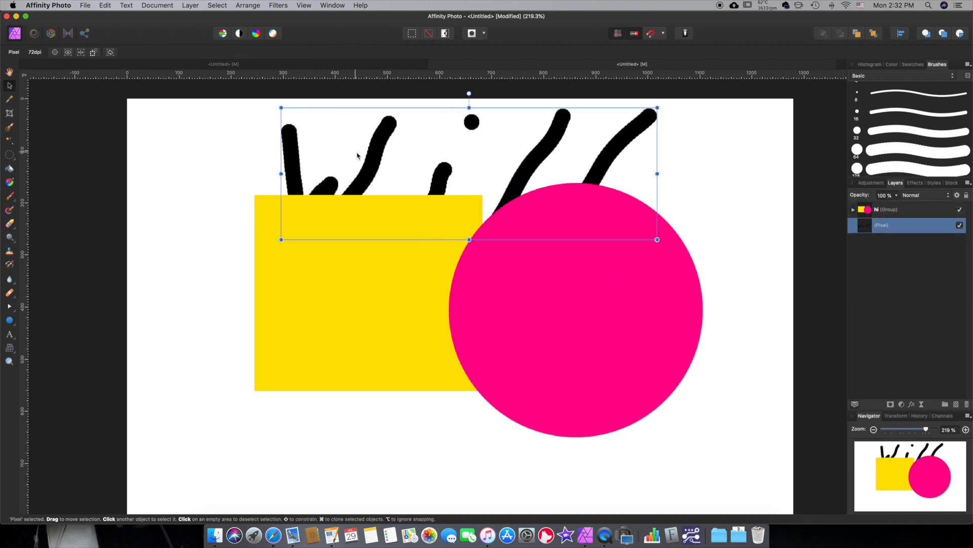
# - Shift the lettering and the hi group lower on the canvas, and move the group's layer below the lettering's layer
pyautogui.moveTo(544, 149)
pyautogui.mouseDown()
pyautogui.moveTo(602, 202)
pyautogui.moveTo(543, 189)
pyautogui.moveTo(539, 172)
pyautogui.mouseUp()
pyautogui.moveTo(510, 304); pyautogui.dragTo(487, 388)
pyautogui.moveTo(538, 202); pyautogui.dragTo(542, 225)
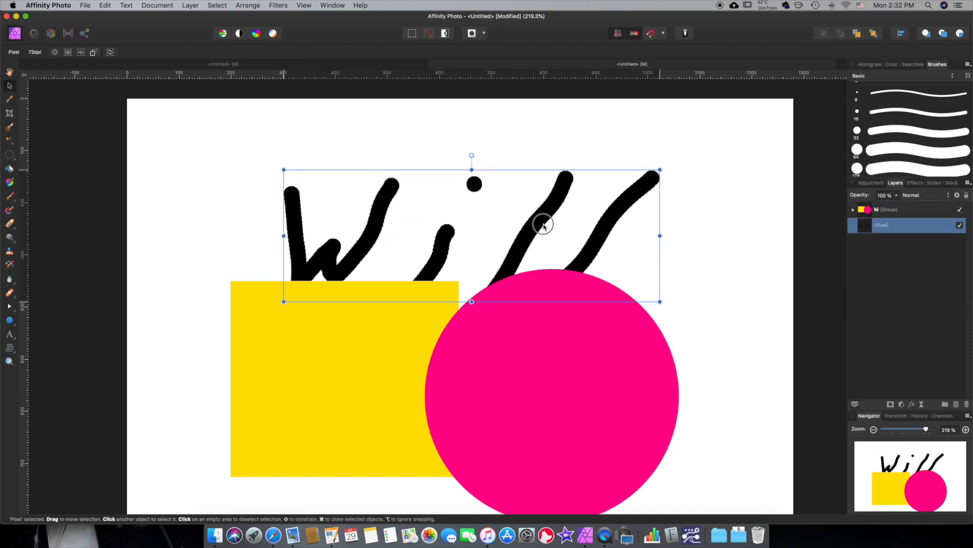
pyautogui.click(897, 211)
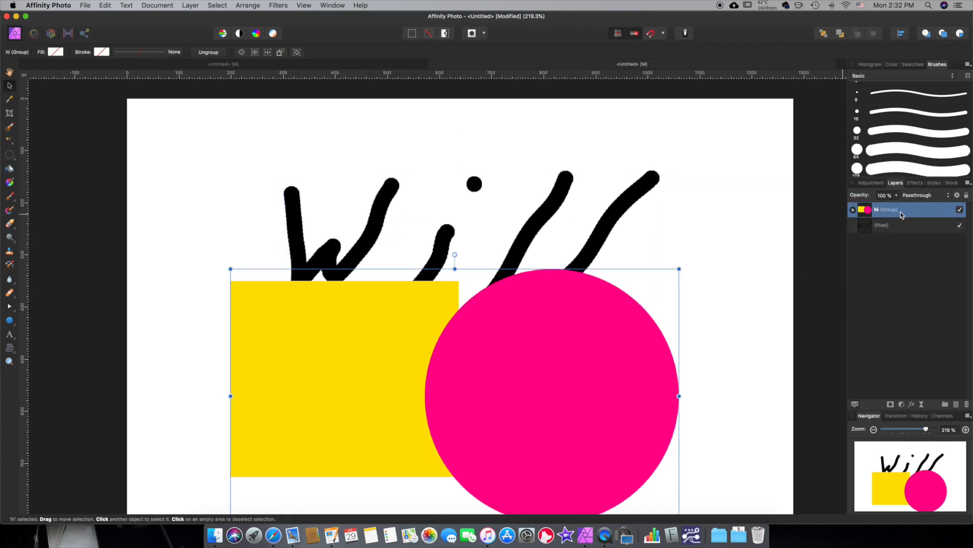
pyautogui.press('super+bracketleft')
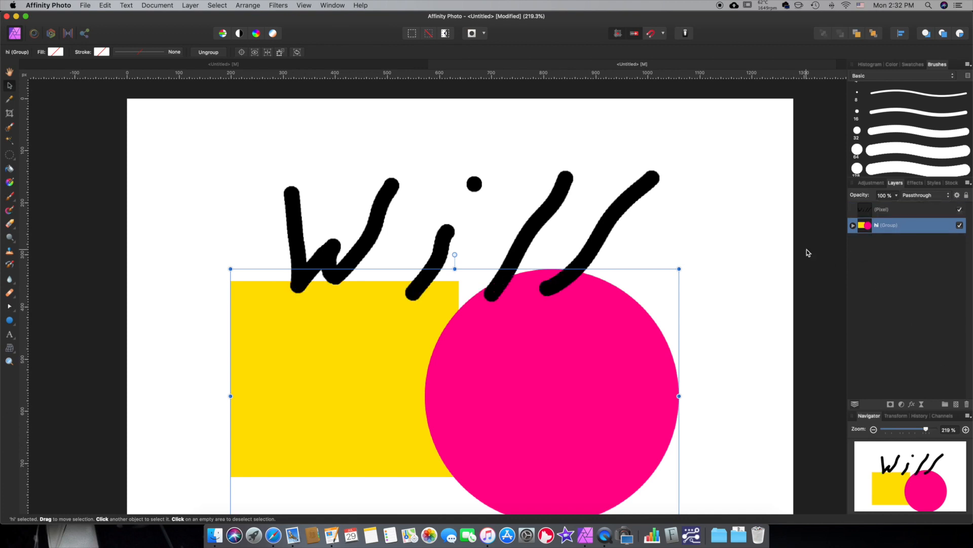
# - Apply a purple Color Overlay layer effect (H 276, S 100, L 50) to the handwritten lettering's pixel layer
pyautogui.click(915, 211)
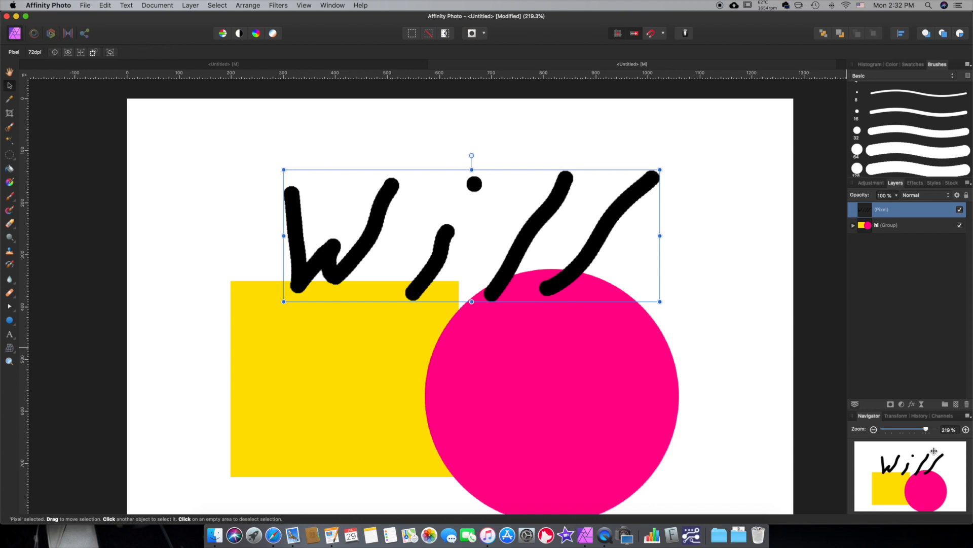
pyautogui.click(913, 406)
pyautogui.moveTo(746, 240); pyautogui.dragTo(757, 215)
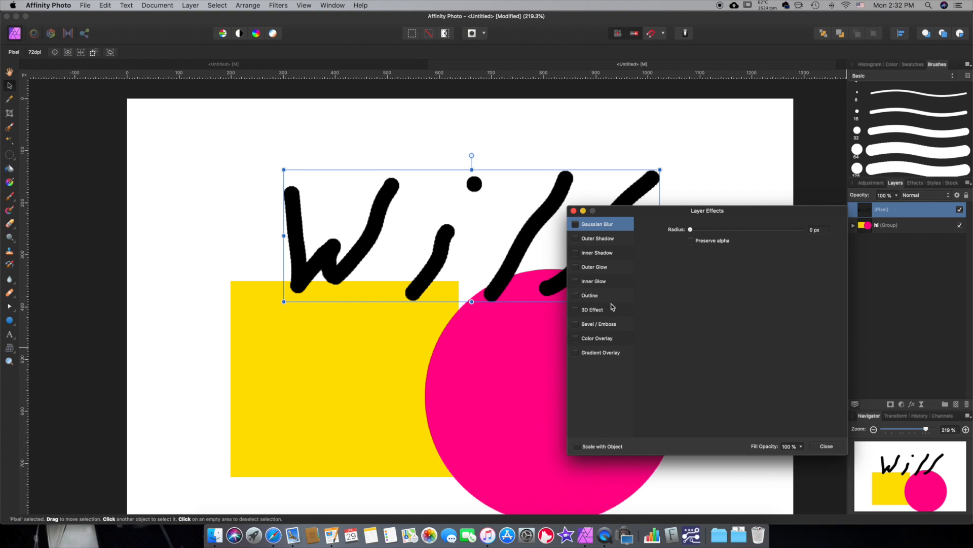
pyautogui.click(584, 340)
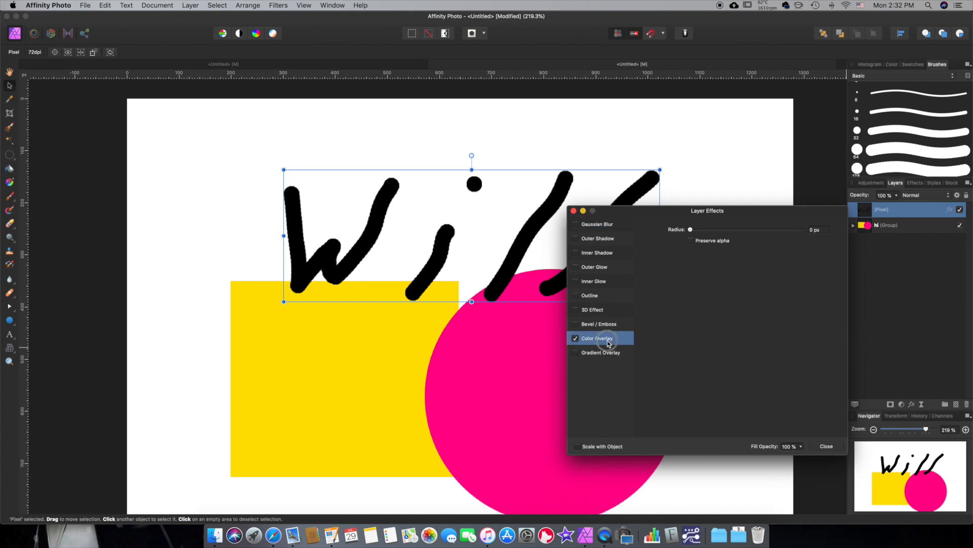
pyautogui.click(702, 253)
pyautogui.moveTo(777, 310); pyautogui.dragTo(745, 289)
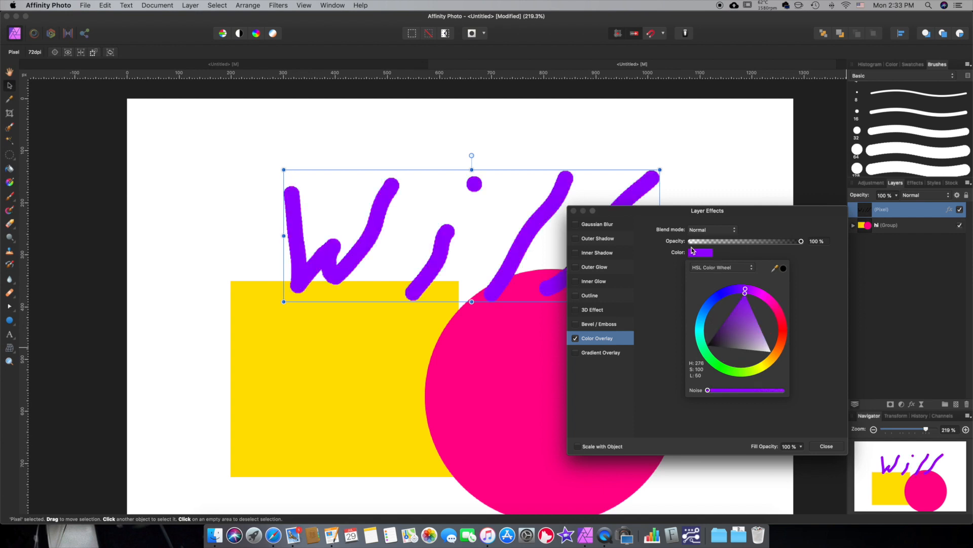
pyautogui.click(703, 256)
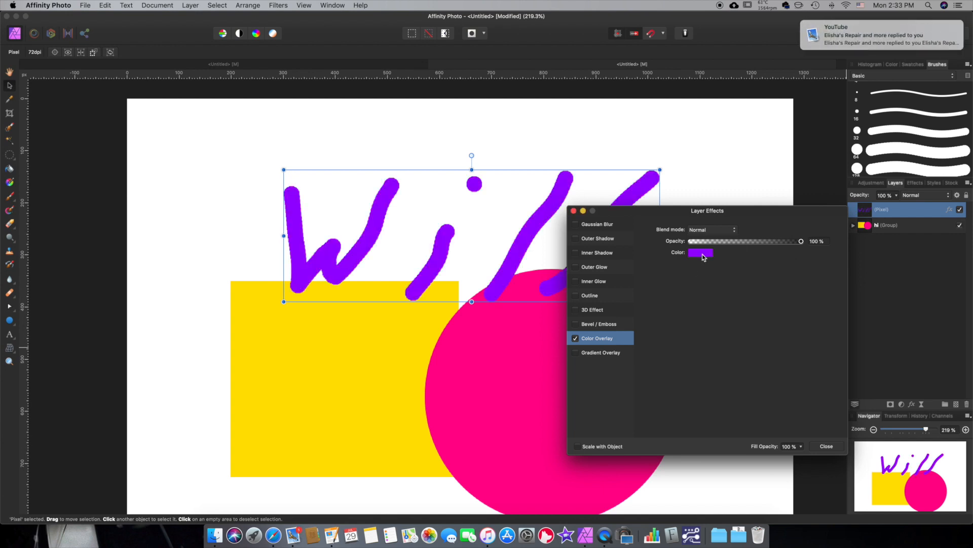
# - Try a Gaussian Blur effect with a radius of about 14.9 px on the lettering and switch it off
pyautogui.click(603, 226)
pyautogui.moveTo(691, 232); pyautogui.dragTo(747, 233)
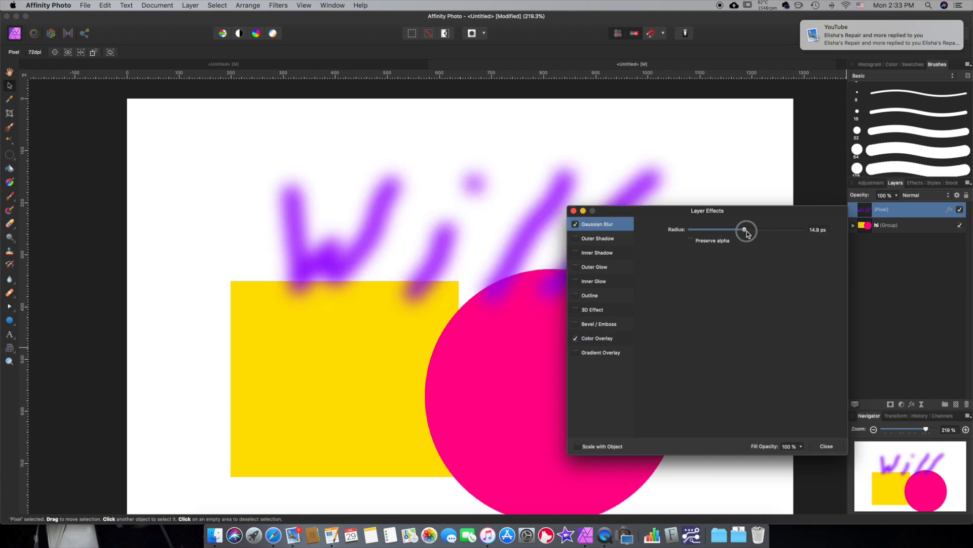
pyautogui.click(576, 224)
# - Add an Outer Shadow to the lettering with 56% opacity, 26.4 px radius, 23.4 px offset and 24% intensity
pyautogui.click(576, 239)
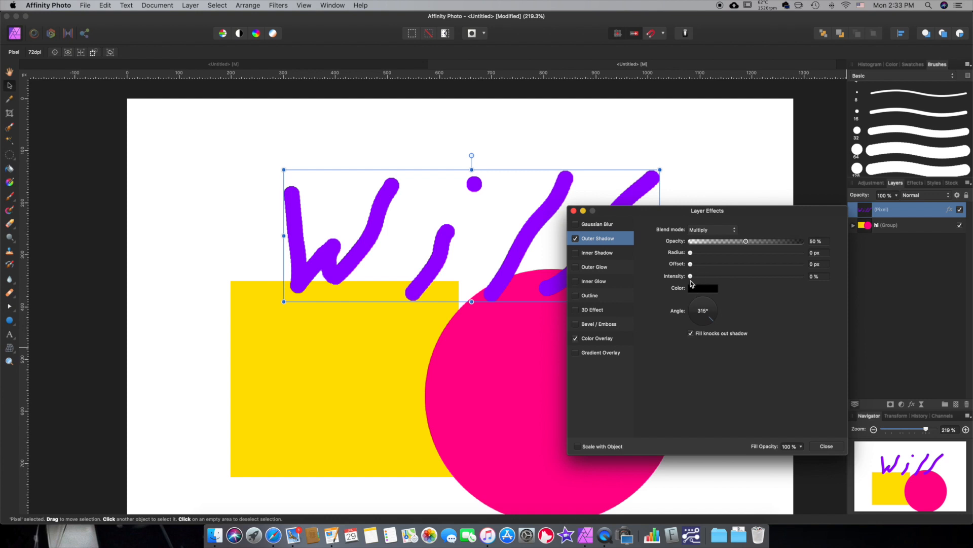
pyautogui.moveTo(691, 276)
pyautogui.mouseDown()
pyautogui.moveTo(717, 275)
pyautogui.moveTo(713, 252)
pyautogui.moveTo(697, 264)
pyautogui.moveTo(759, 264)
pyautogui.mouseUp()
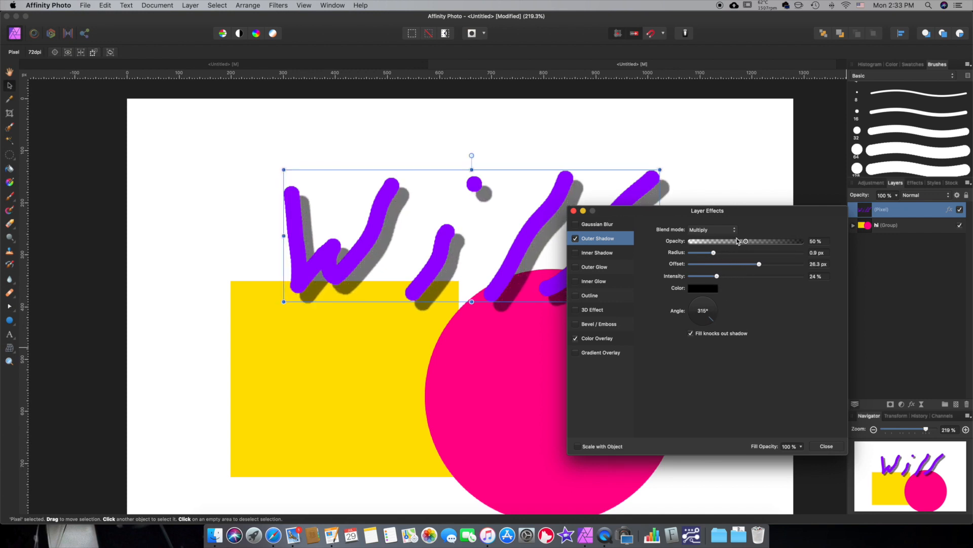
pyautogui.moveTo(746, 241)
pyautogui.mouseDown()
pyautogui.moveTo(759, 263)
pyautogui.moveTo(732, 262)
pyautogui.moveTo(756, 264)
pyautogui.moveTo(731, 252)
pyautogui.moveTo(759, 252)
pyautogui.mouseUp()
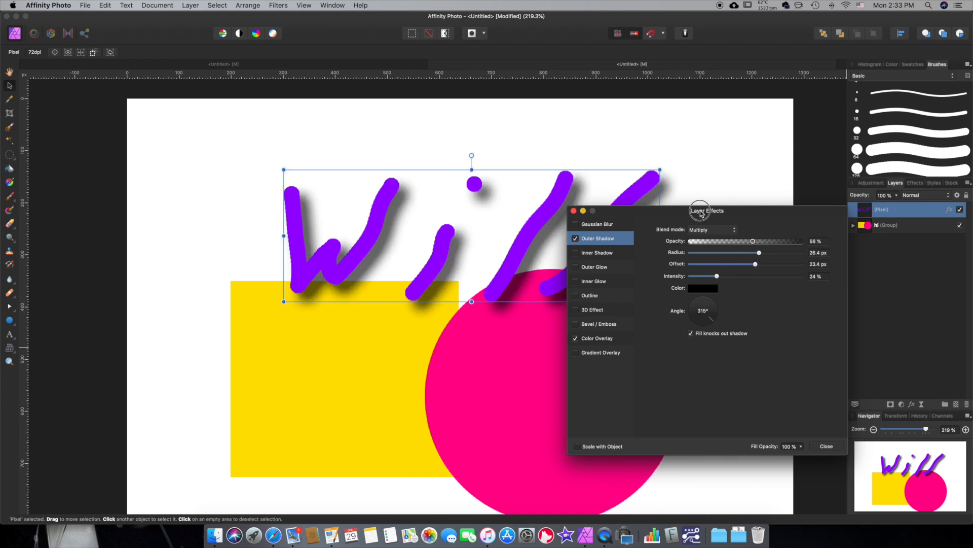
# - Add a black outside Outline effect with an 8 px radius and move the effects dialog clear of the lettering
pyautogui.moveTo(701, 210); pyautogui.dragTo(706, 201)
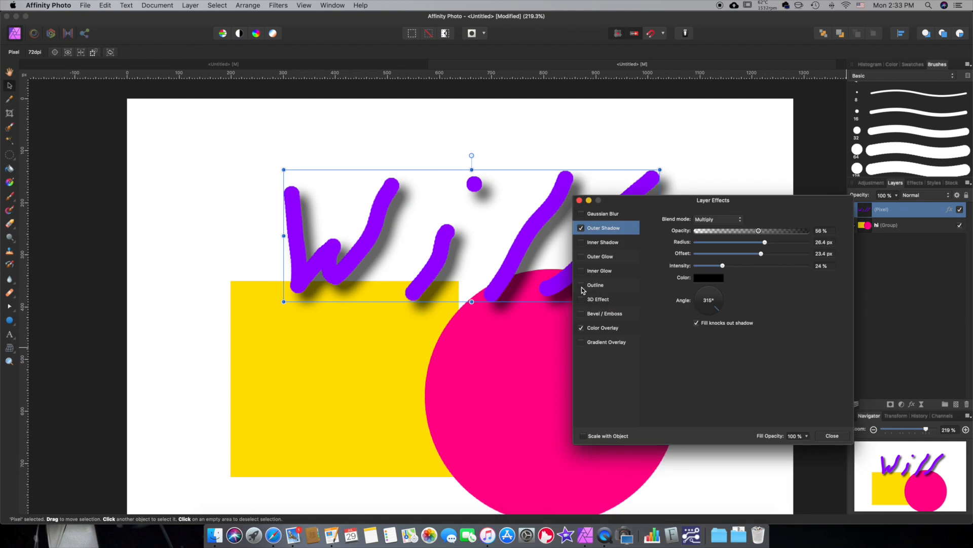
pyautogui.click(599, 289)
pyautogui.moveTo(695, 242); pyautogui.dragTo(741, 246)
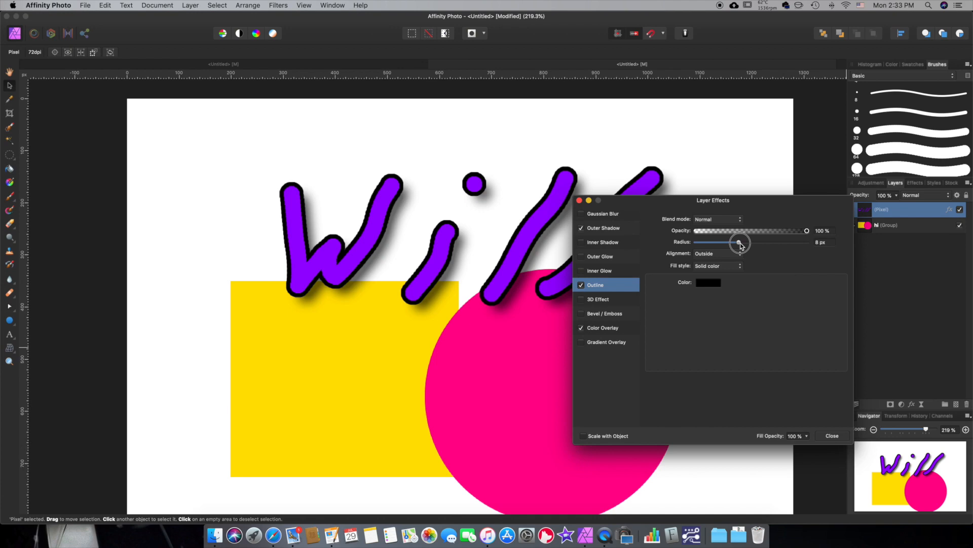
pyautogui.moveTo(640, 201)
pyautogui.mouseDown()
pyautogui.moveTo(617, 289)
pyautogui.moveTo(382, 321)
pyautogui.moveTo(391, 326)
pyautogui.mouseUp()
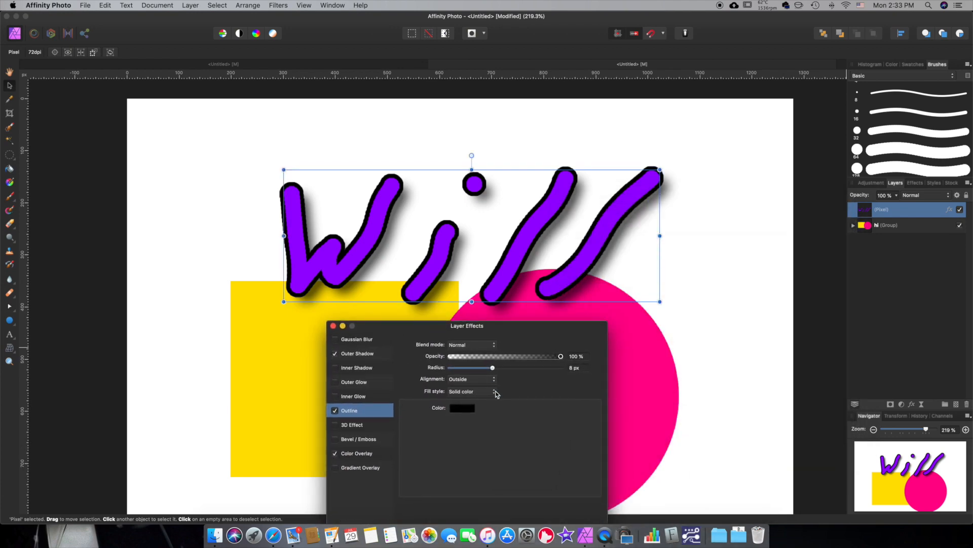